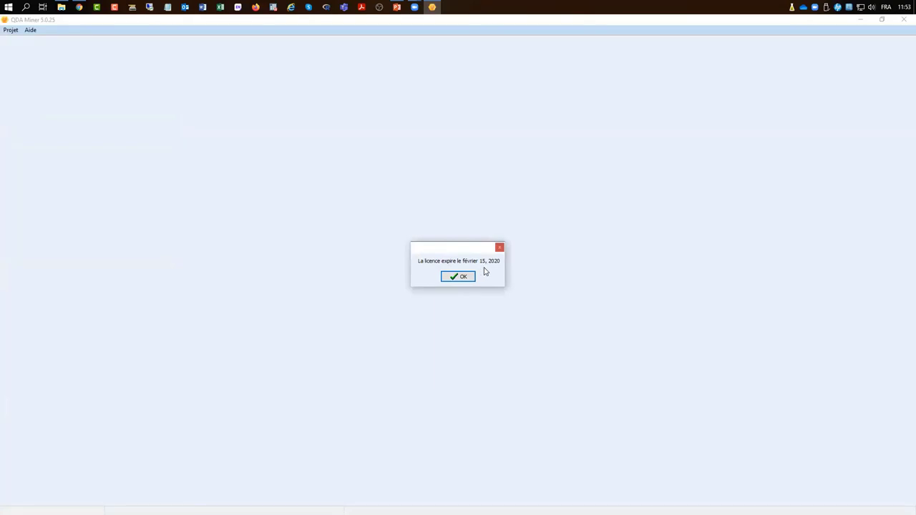
# - Dismiss the licence and demo version notices and start creating a new project
pyautogui.click(463, 280)
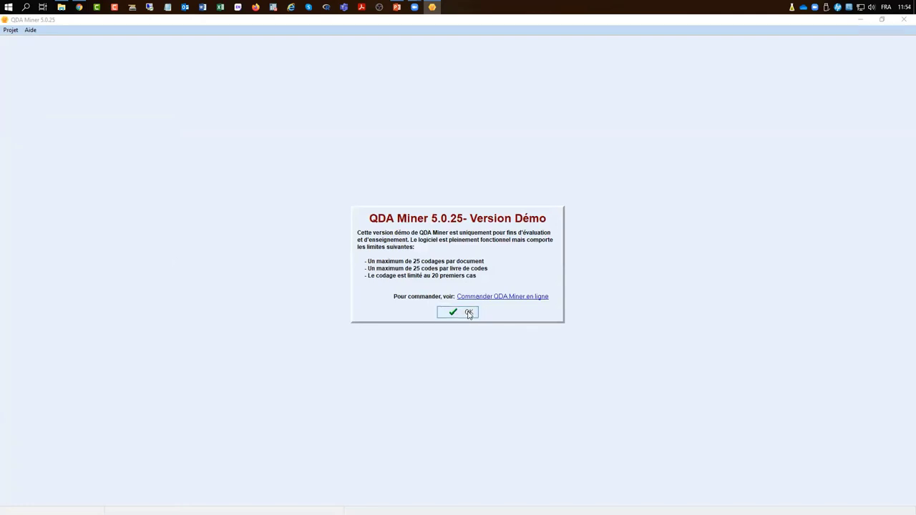
pyautogui.click(469, 314)
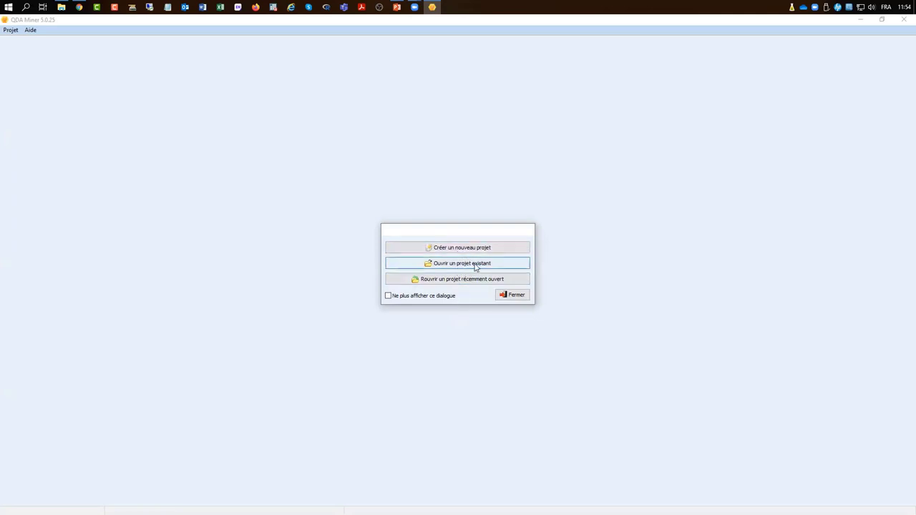
pyautogui.click(455, 249)
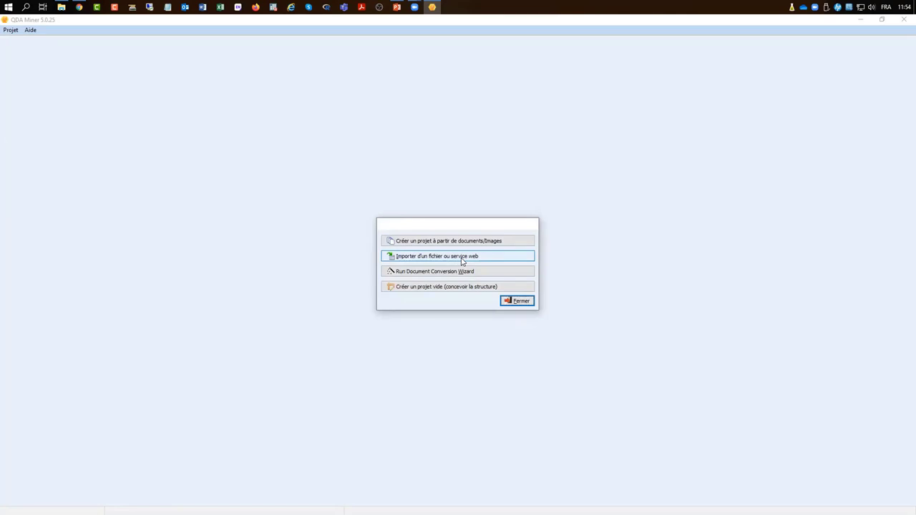
# - Examine the file, survey, social media and qualitative software sources offered for importing data into a new project
pyautogui.click(470, 262)
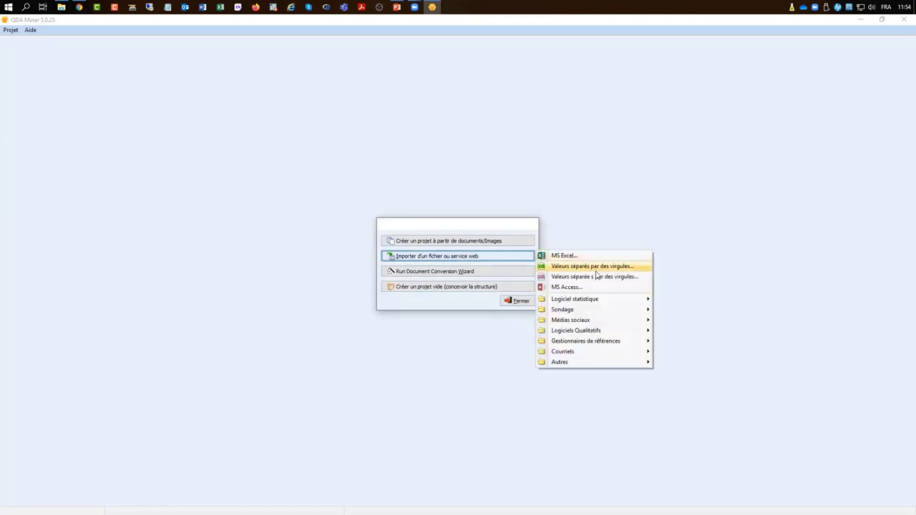
pyautogui.moveTo(602, 300)
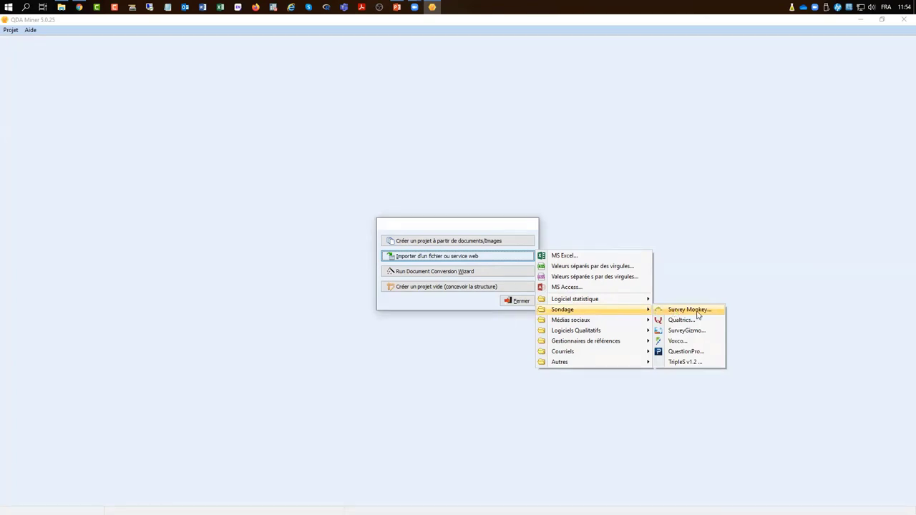
pyautogui.moveTo(628, 325)
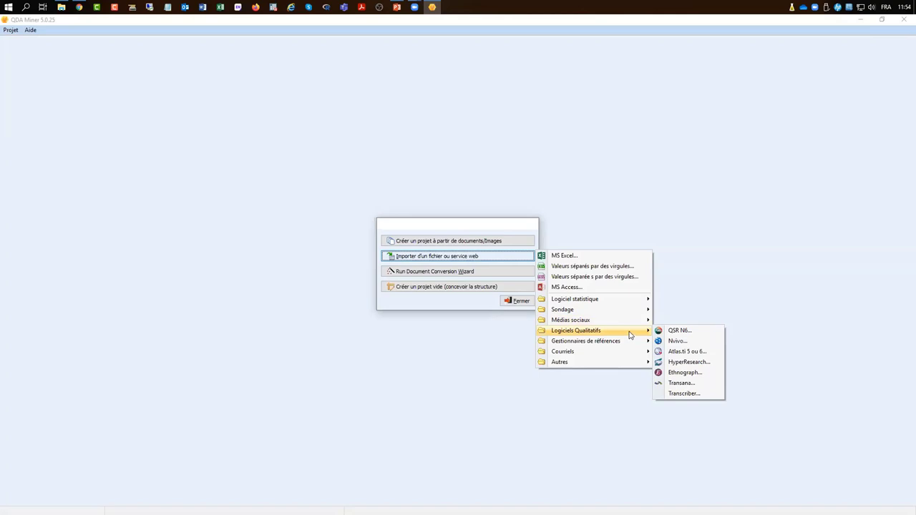
pyautogui.click(414, 229)
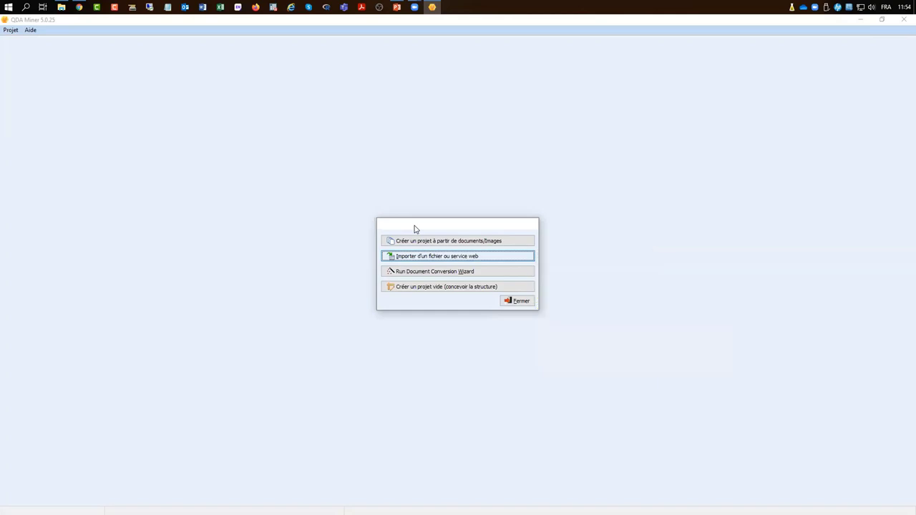
# - Start a project from documents and open the entrevue1 subfolder of material-atelier on the desktop
pyautogui.click(472, 244)
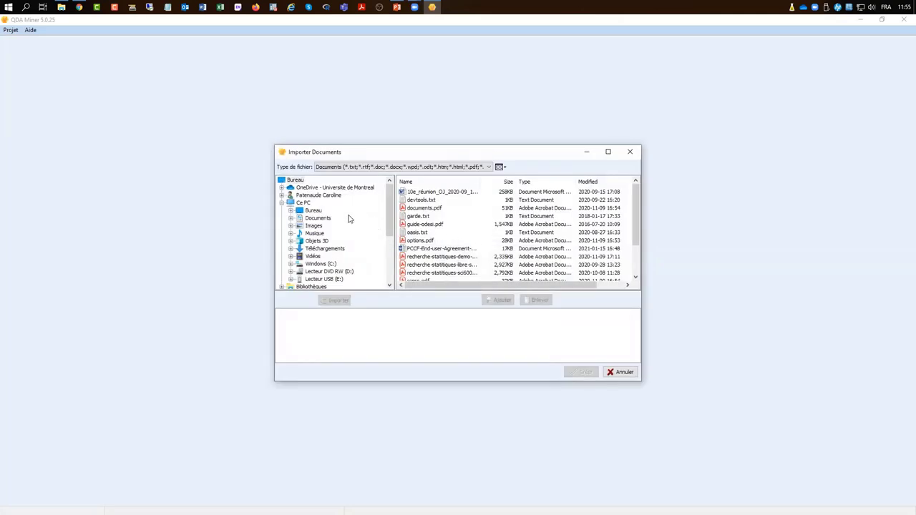
pyautogui.click(290, 211)
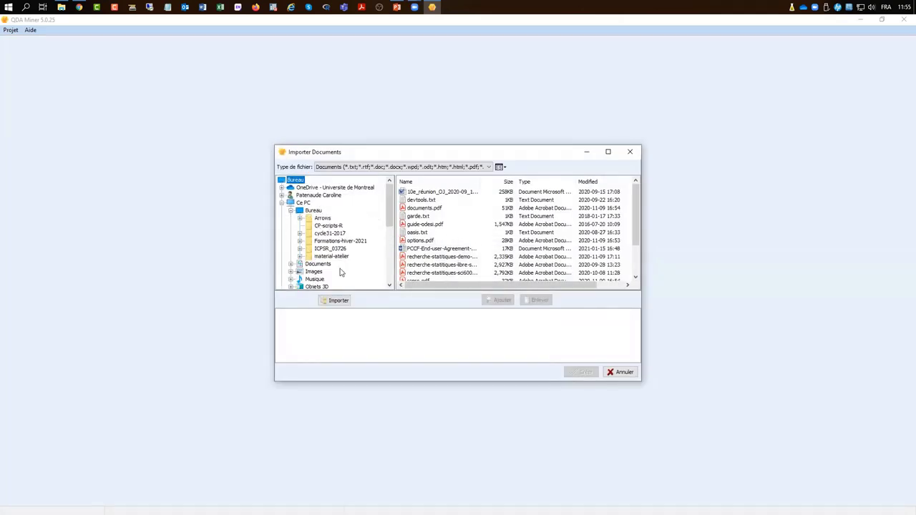
pyautogui.click(320, 258)
pyautogui.click(301, 257)
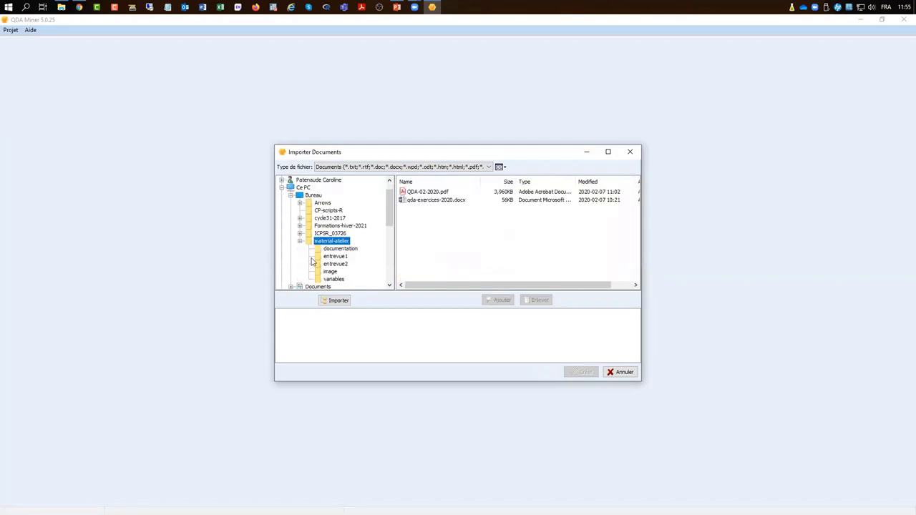
pyautogui.scroll(-1, 359, 271)
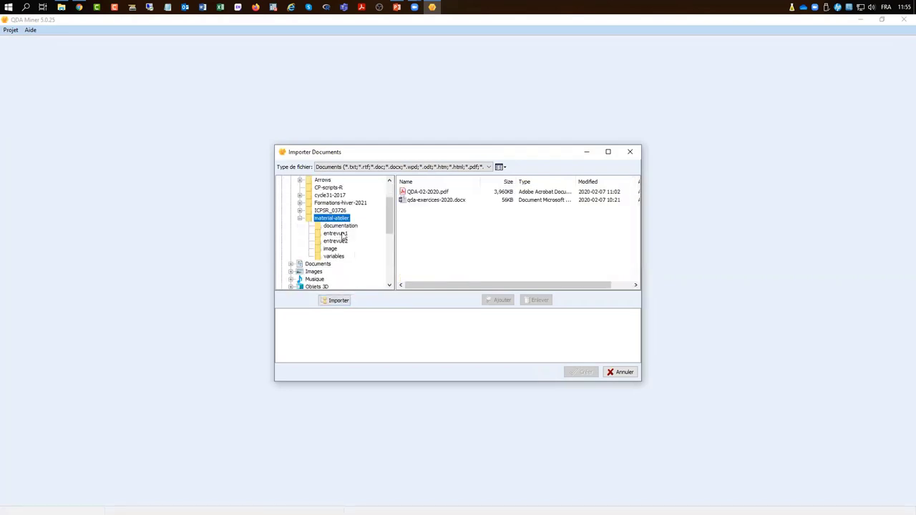
pyautogui.click(335, 234)
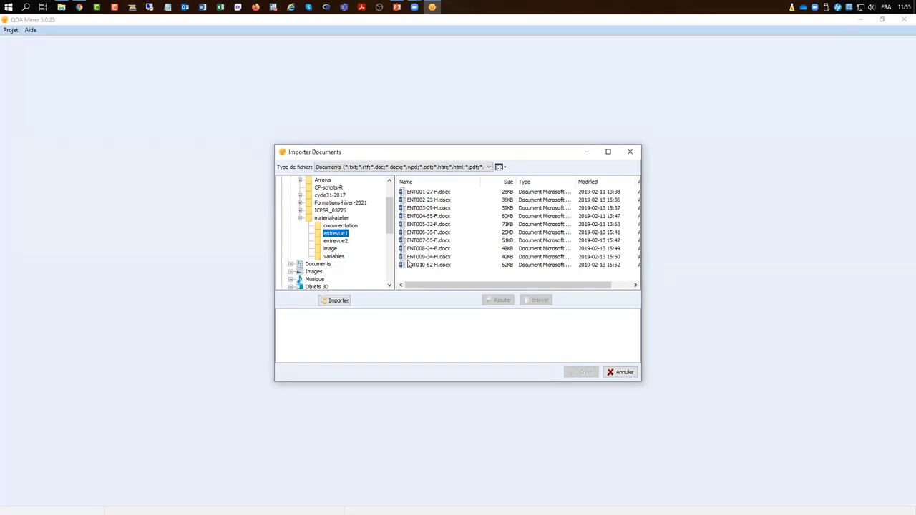
# - Add all text and Word documents of the entrevue1 folder, including subfolders, to the import list and enlarge the import window
pyautogui.click(430, 224)
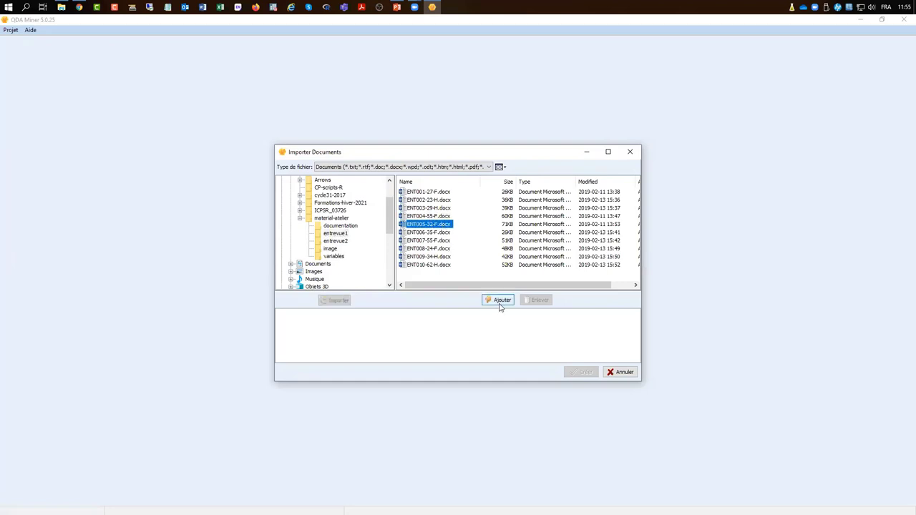
pyautogui.click(335, 234)
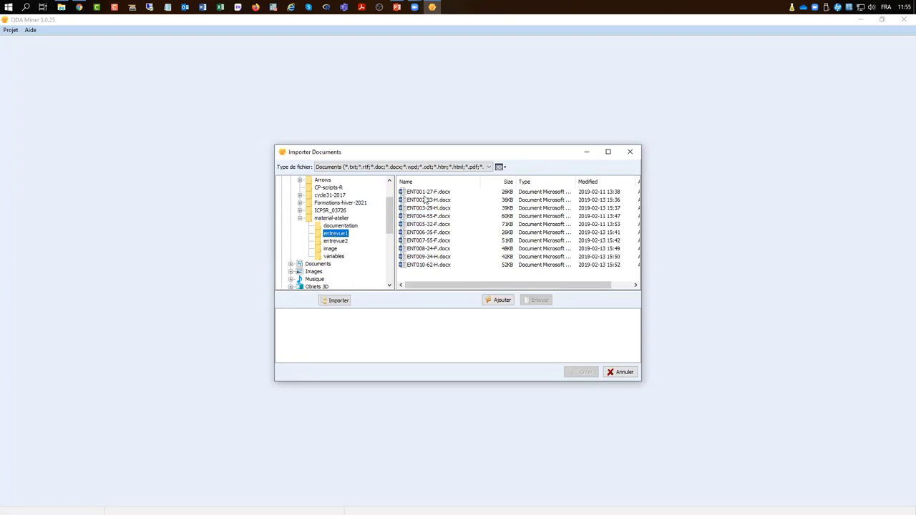
pyautogui.click(337, 301)
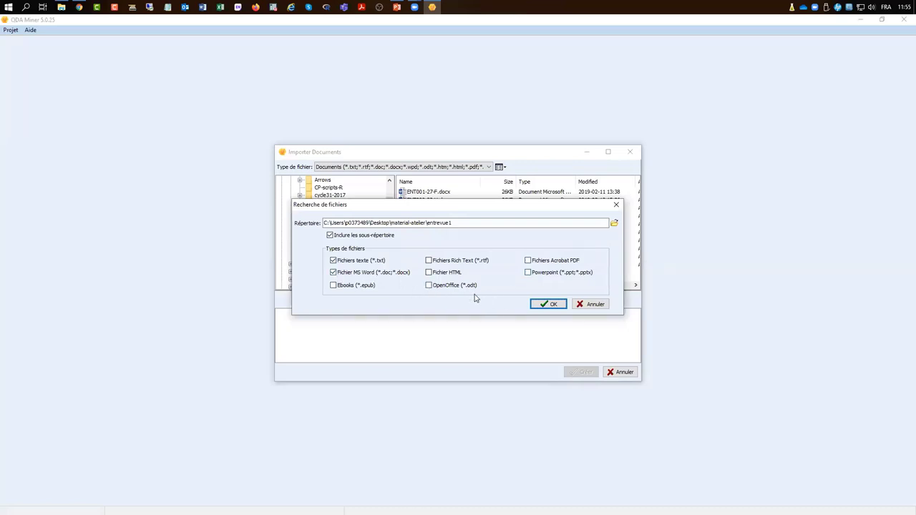
pyautogui.click(553, 307)
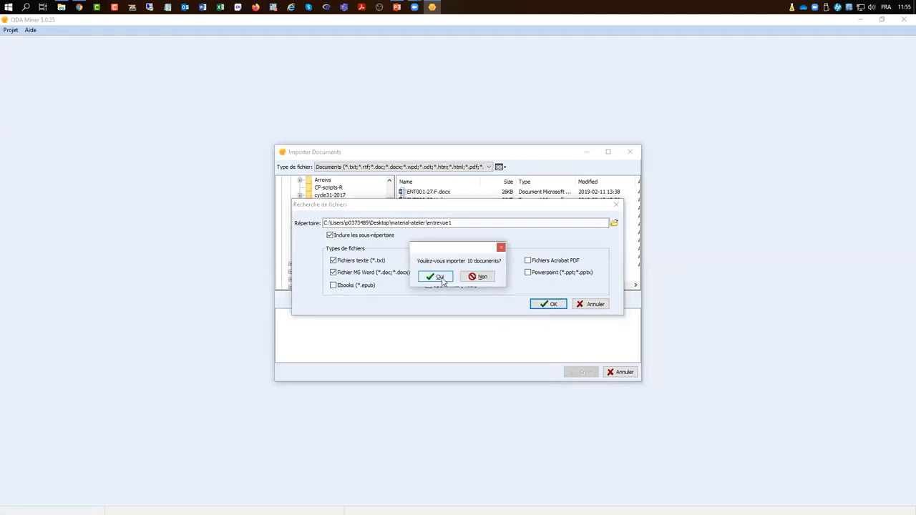
pyautogui.click(441, 277)
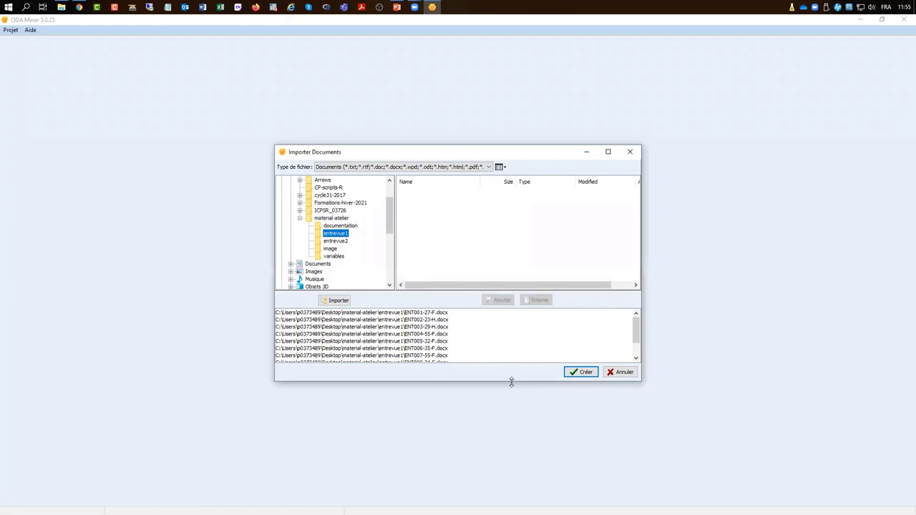
pyautogui.moveTo(511, 382); pyautogui.dragTo(512, 417)
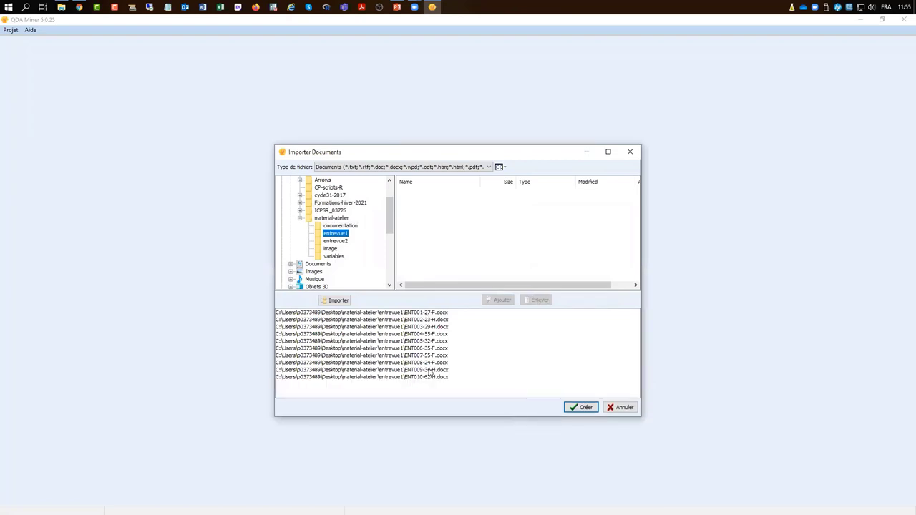
# - Add the documentation folder's files to the import list, including Acrobat PDF among the file types
pyautogui.click(337, 226)
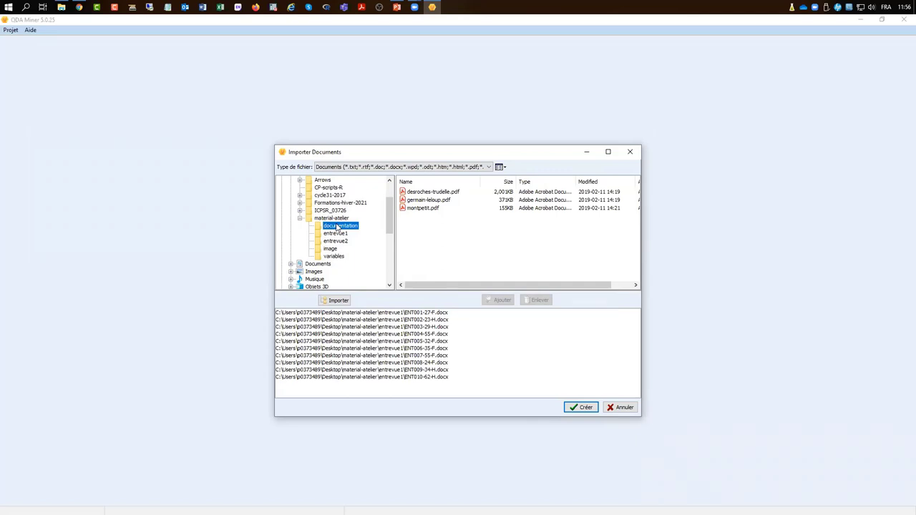
pyautogui.click(339, 302)
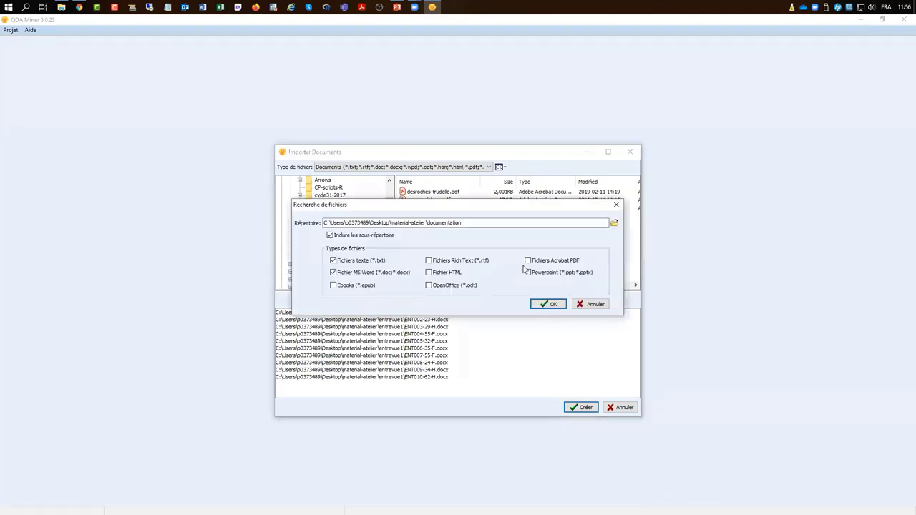
pyautogui.click(529, 262)
pyautogui.click(552, 307)
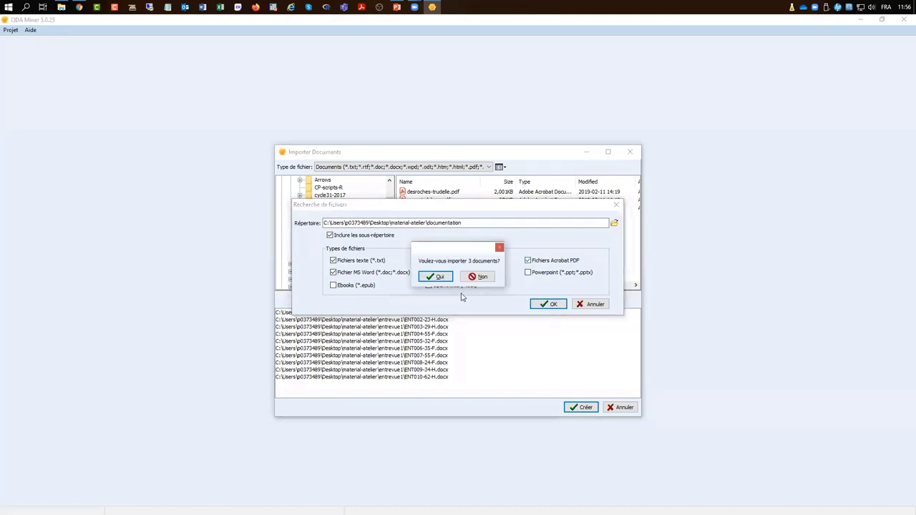
pyautogui.click(436, 280)
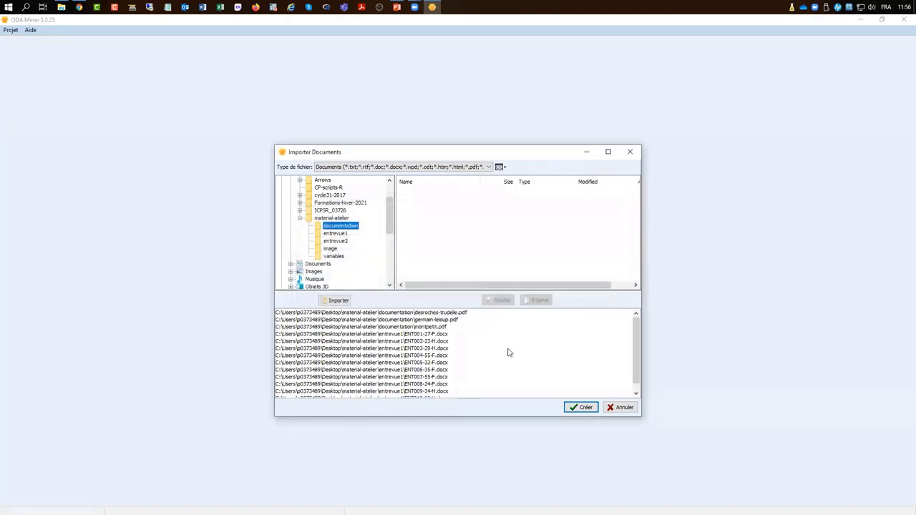
# - Create the project with file locations imported and images removed, saving it on the desktop as atelier
pyautogui.click(584, 407)
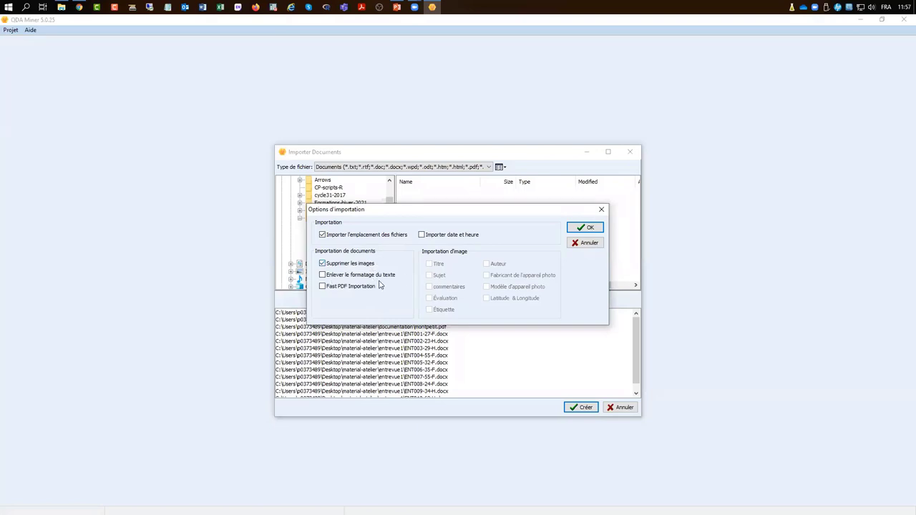
pyautogui.click(588, 228)
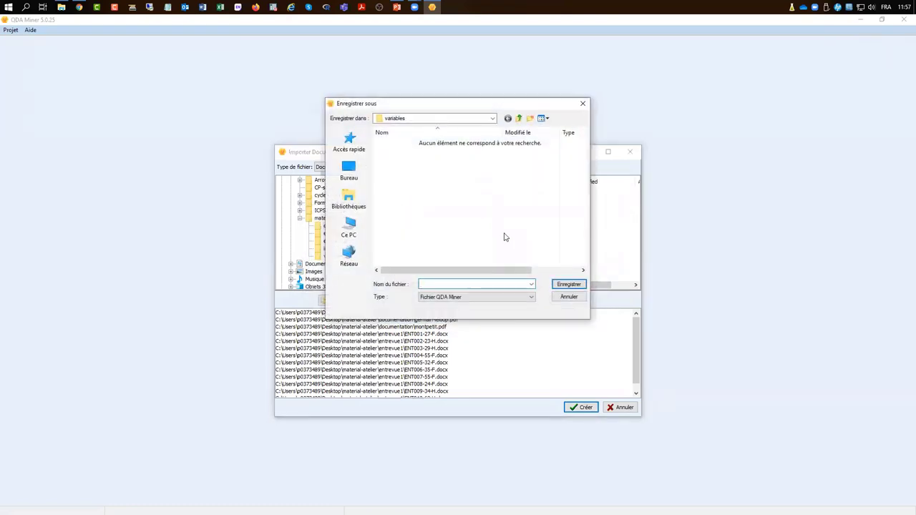
pyautogui.write('atelier')
pyautogui.click(353, 174)
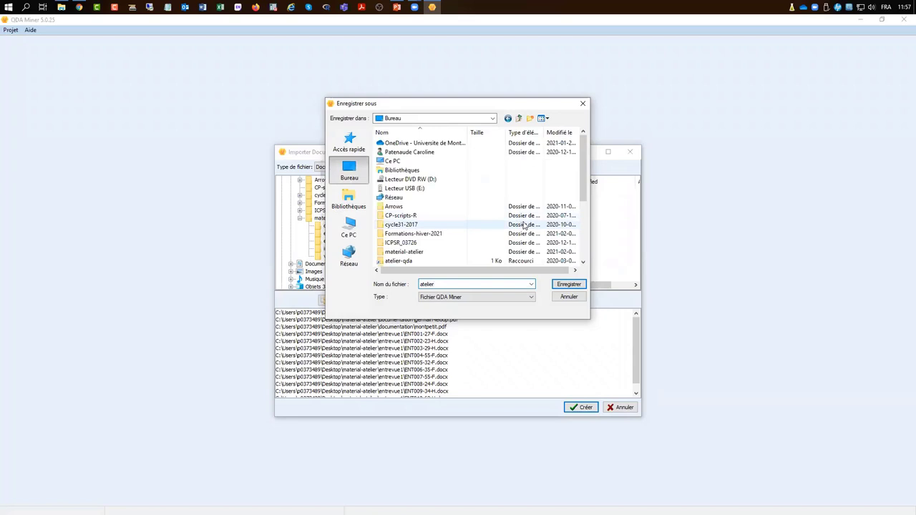
pyautogui.click(564, 285)
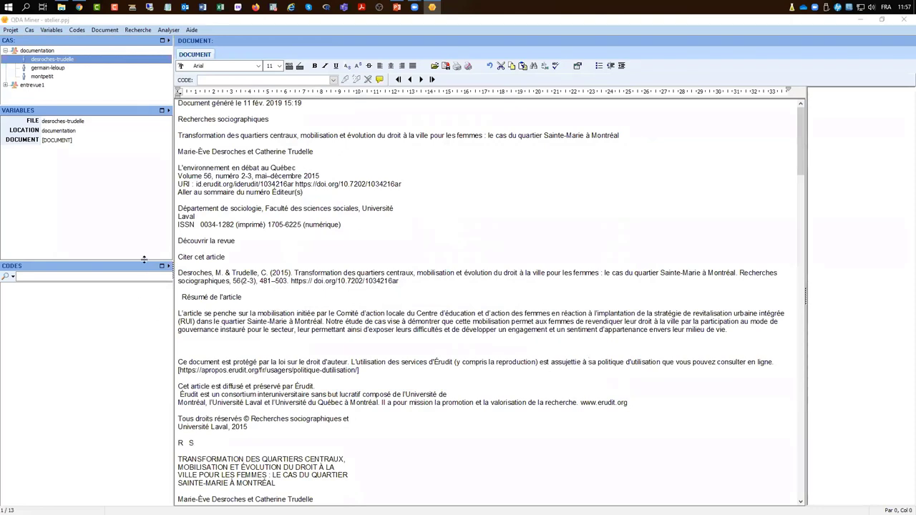
# - Enlarge the cases and variables areas and expand the entrevue1 group to list its interviews
pyautogui.moveTo(86, 105); pyautogui.dragTo(97, 179)
pyautogui.click(5, 76)
pyautogui.moveTo(173, 290); pyautogui.dragTo(263, 289)
pyautogui.moveTo(209, 250); pyautogui.dragTo(209, 321)
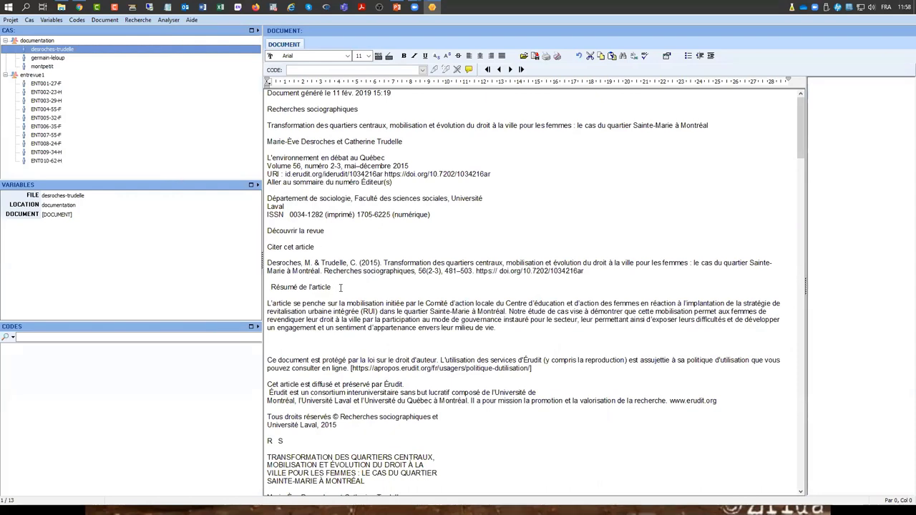
# - Look over the first documentation article's imported text and compare it with the ENT001-27-F interview
pyautogui.moveTo(309, 109); pyautogui.dragTo(333, 249)
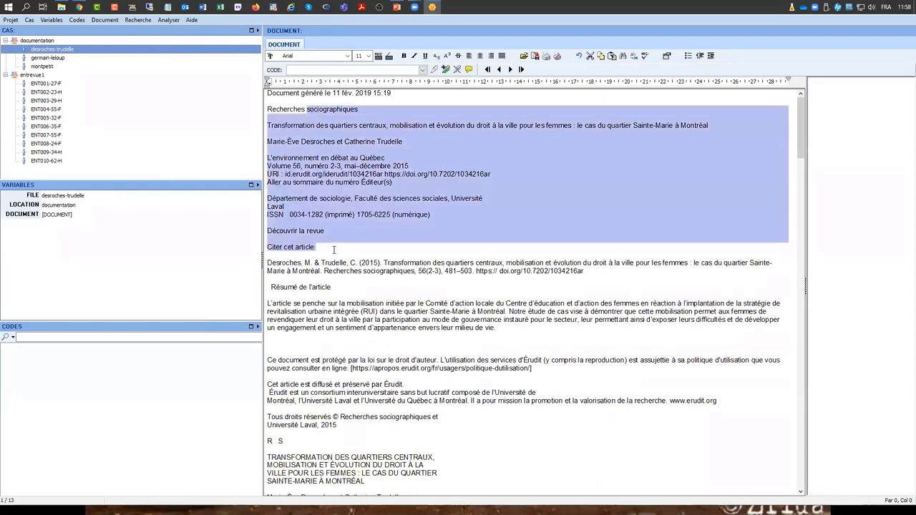
pyautogui.click(353, 254)
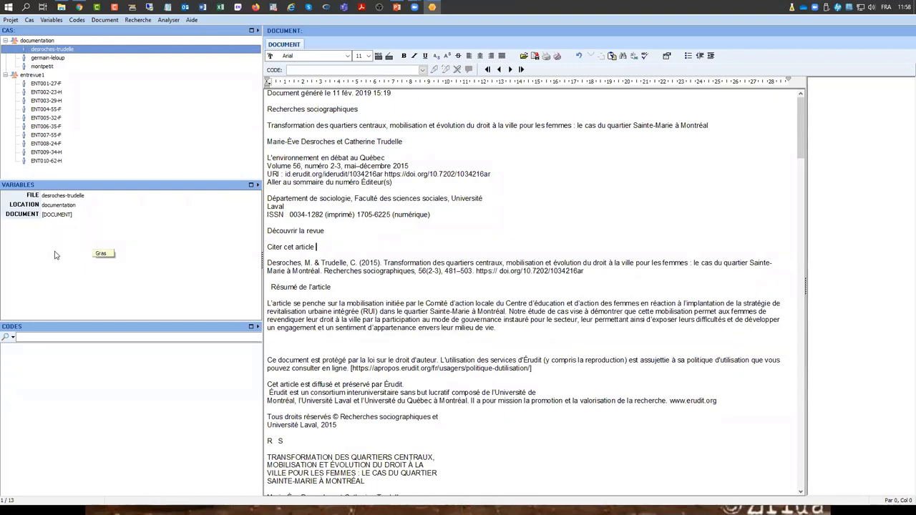
pyautogui.click(53, 84)
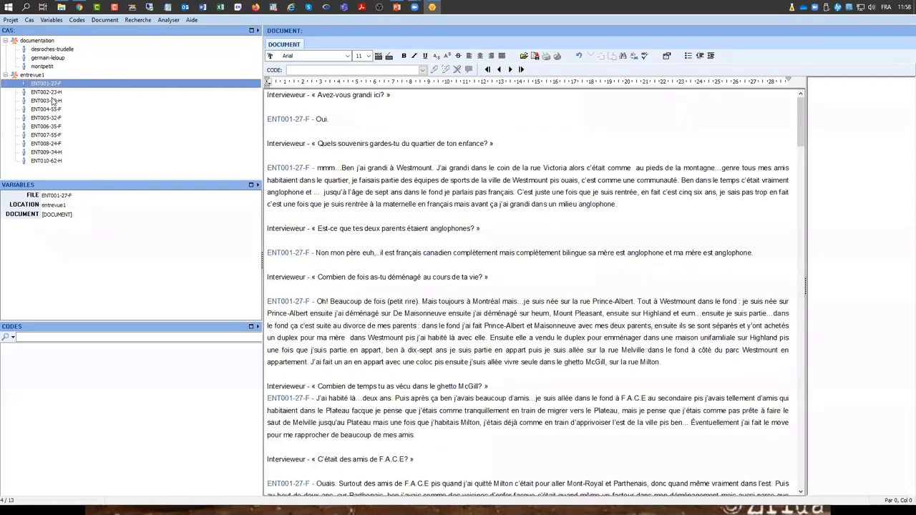
pyautogui.click(54, 49)
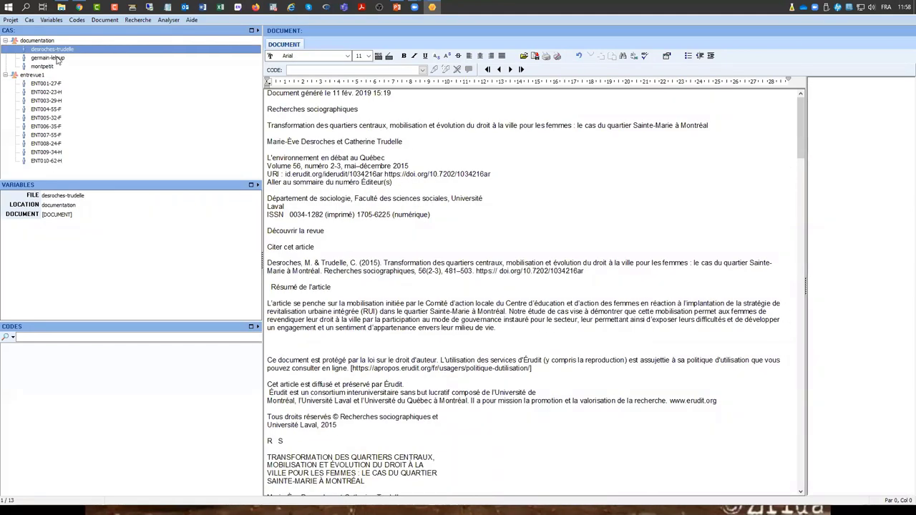
# - In the second documentation case, delete the text from the CEETUM publisher line to partway through the ISSN line
pyautogui.click(47, 58)
pyautogui.moveTo(336, 121); pyautogui.dragTo(316, 231)
pyautogui.click(315, 230)
pyautogui.moveTo(433, 200); pyautogui.dragTo(336, 186)
pyautogui.moveTo(391, 198); pyautogui.dragTo(348, 183)
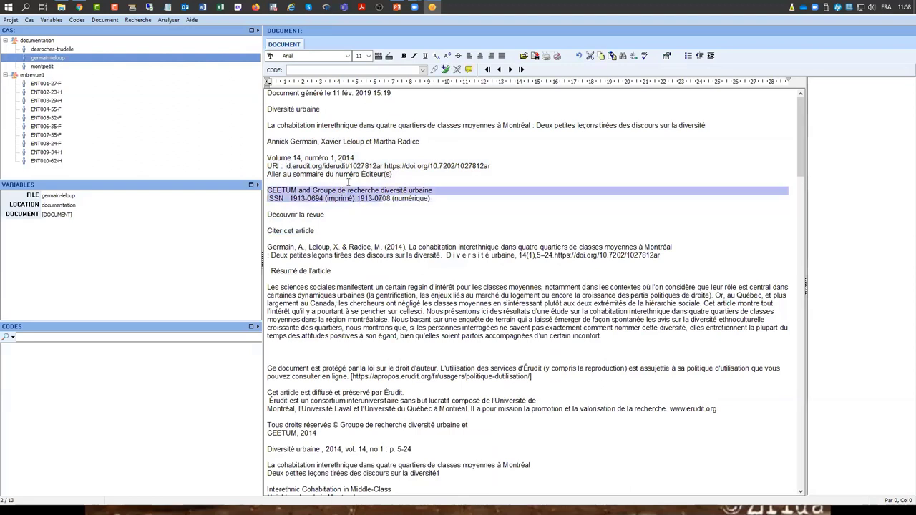
pyautogui.press('Delete')
# - Check the citation in the second documentation article, then display the ENT001-27-F interview
pyautogui.moveTo(406, 222); pyautogui.dragTo(268, 222)
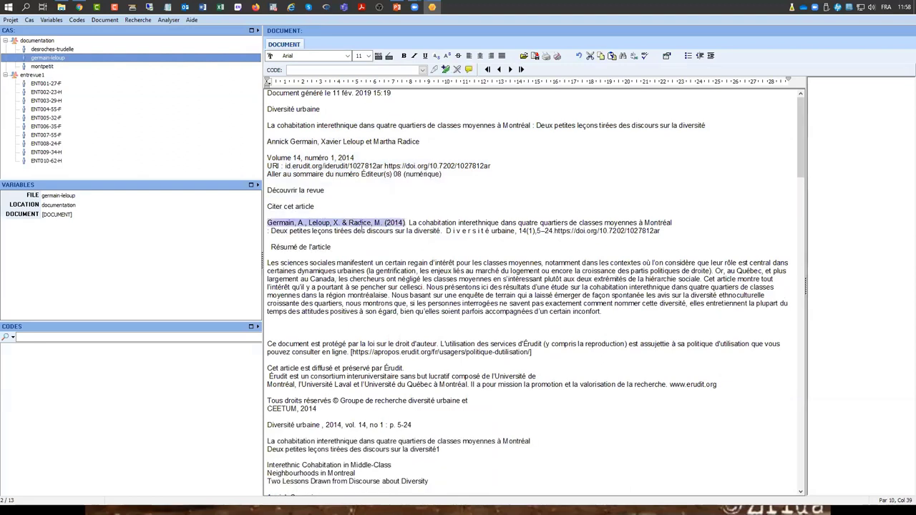
pyautogui.click(361, 228)
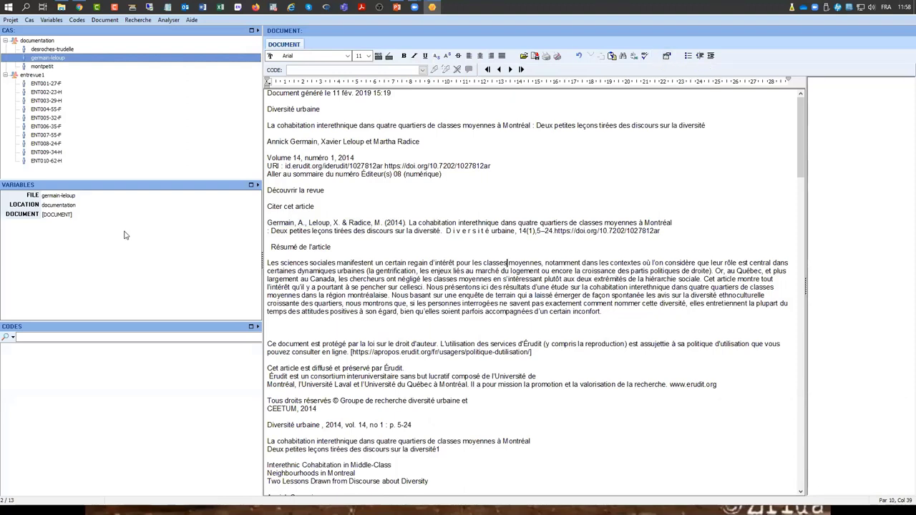
pyautogui.click(45, 85)
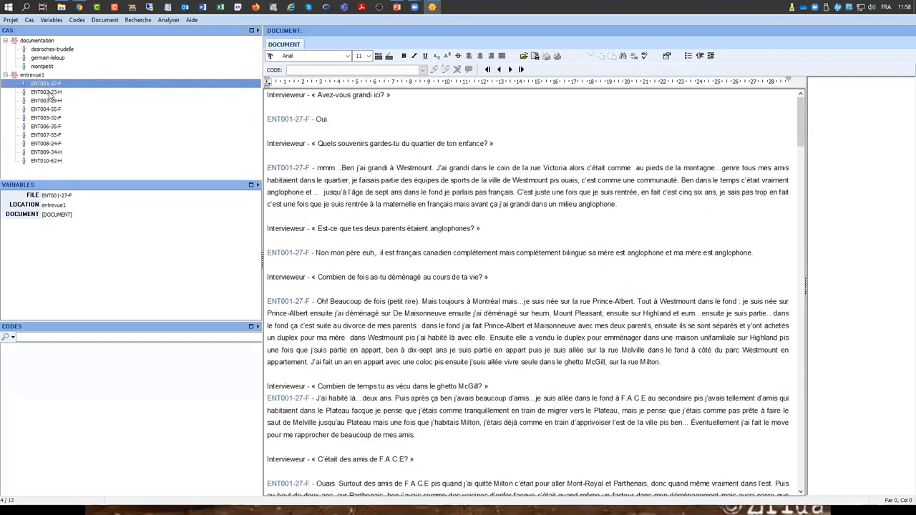
# - Browse interviews ENT002-23-H through ENT005-32-F, then narrow the cases area and widen the margin beside the document
pyautogui.click(46, 92)
pyautogui.click(48, 100)
pyautogui.click(53, 110)
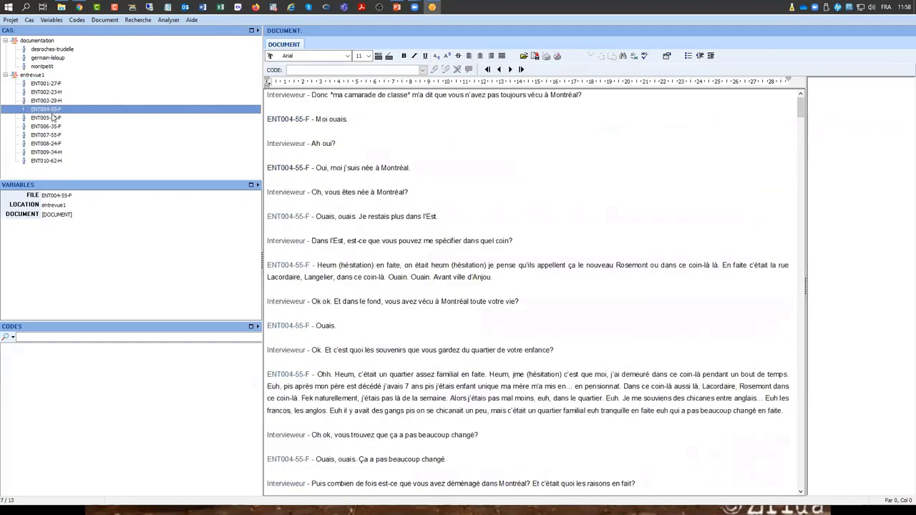
pyautogui.click(54, 117)
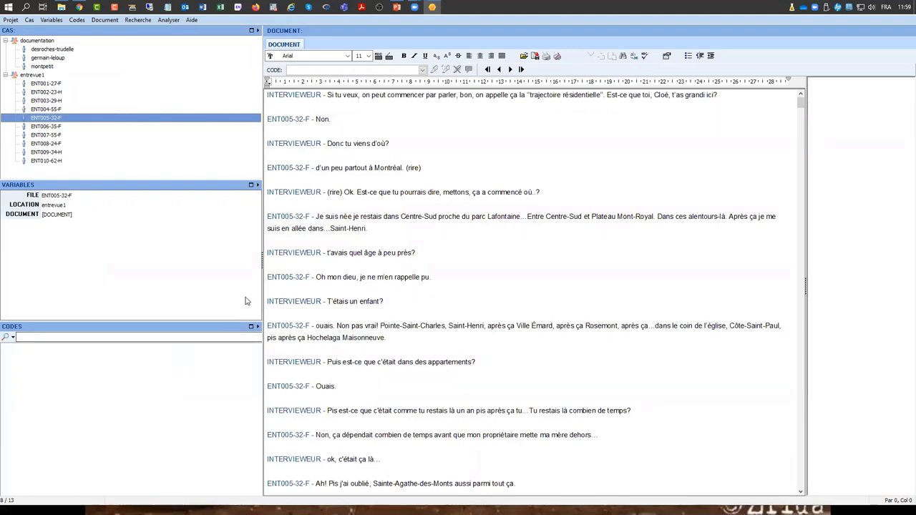
pyautogui.moveTo(263, 292); pyautogui.dragTo(212, 292)
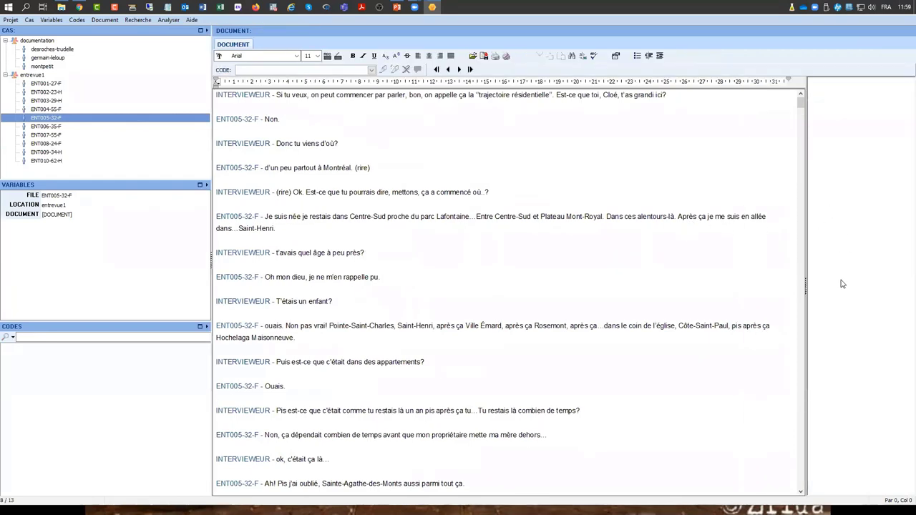
pyautogui.moveTo(807, 240); pyautogui.dragTo(741, 243)
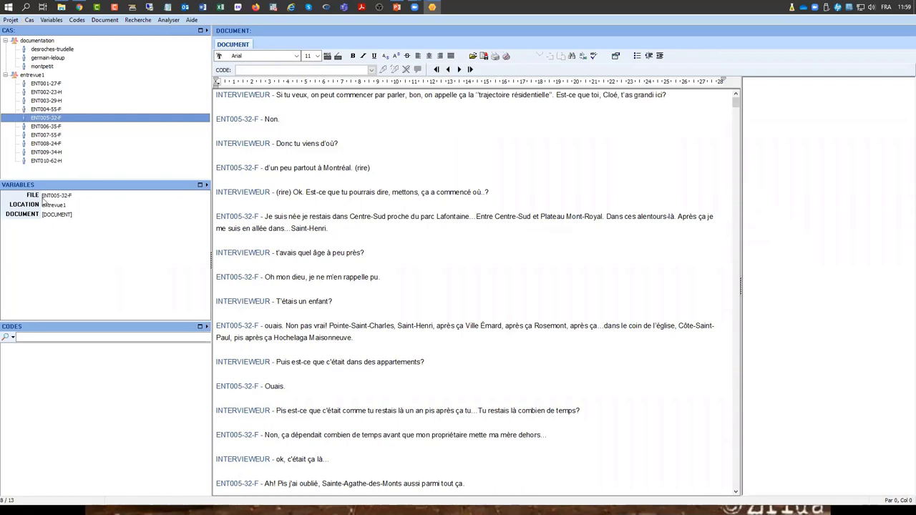
pyautogui.click(44, 21)
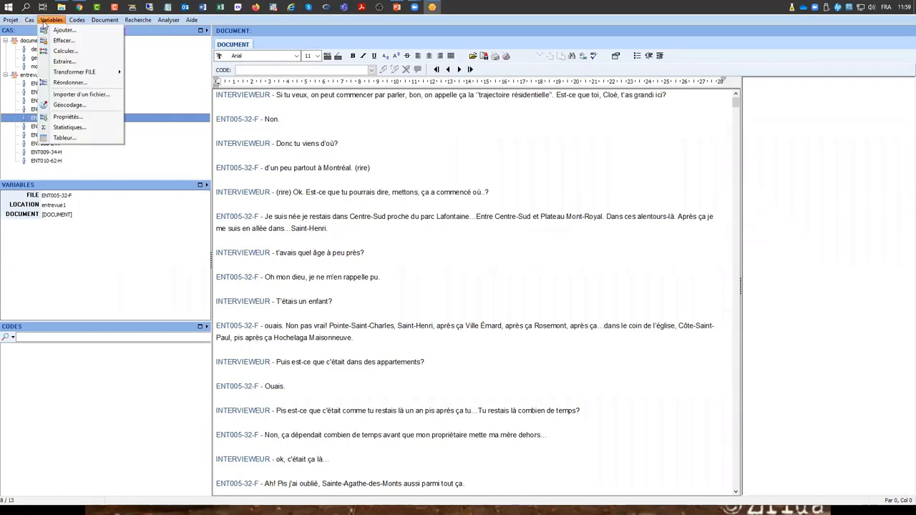
pyautogui.rightClick(77, 263)
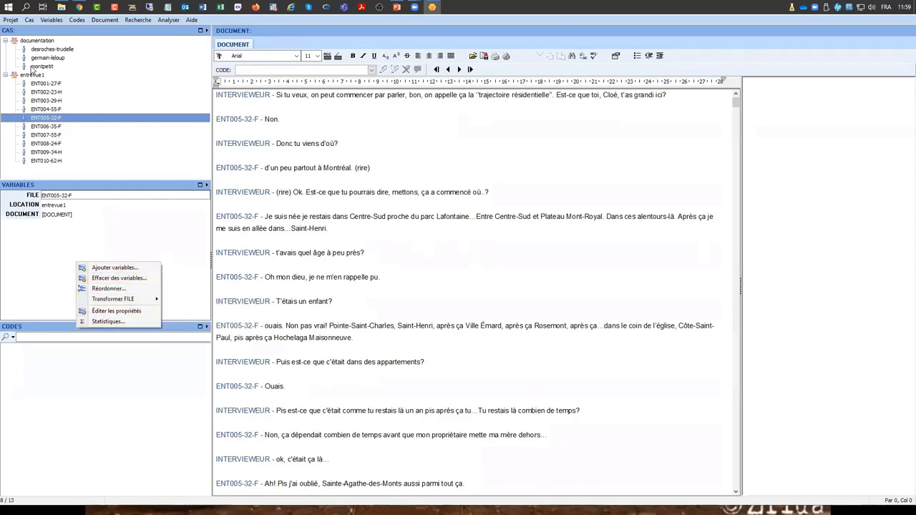
pyautogui.click(30, 20)
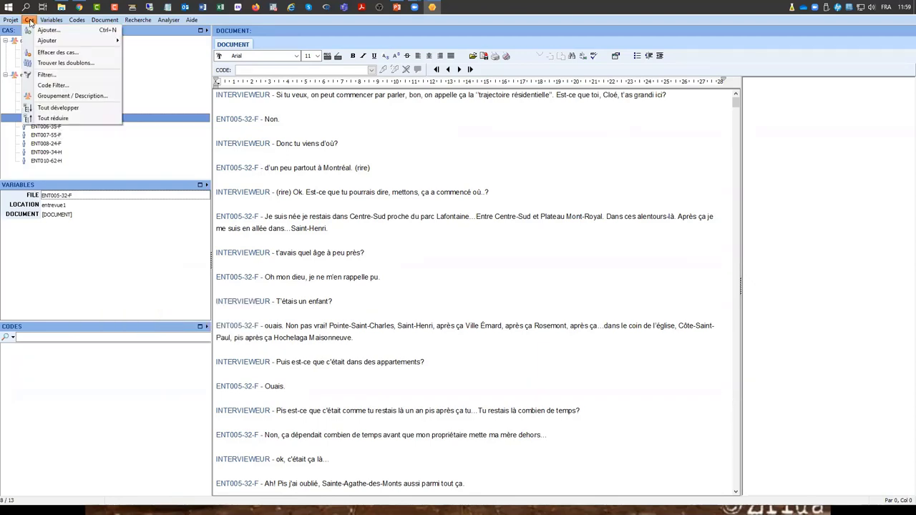
pyautogui.rightClick(145, 172)
pyautogui.rightClick(78, 407)
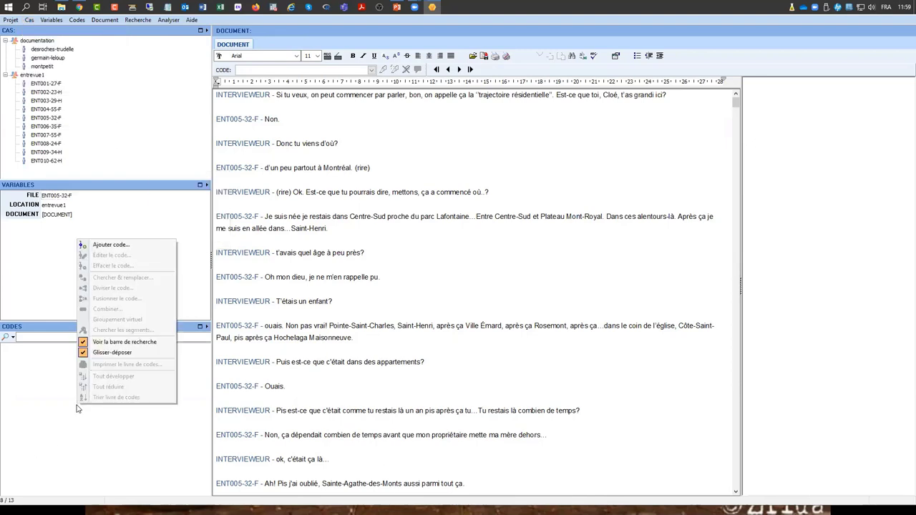
pyautogui.click(394, 188)
pyautogui.click(98, 21)
pyautogui.moveTo(130, 24)
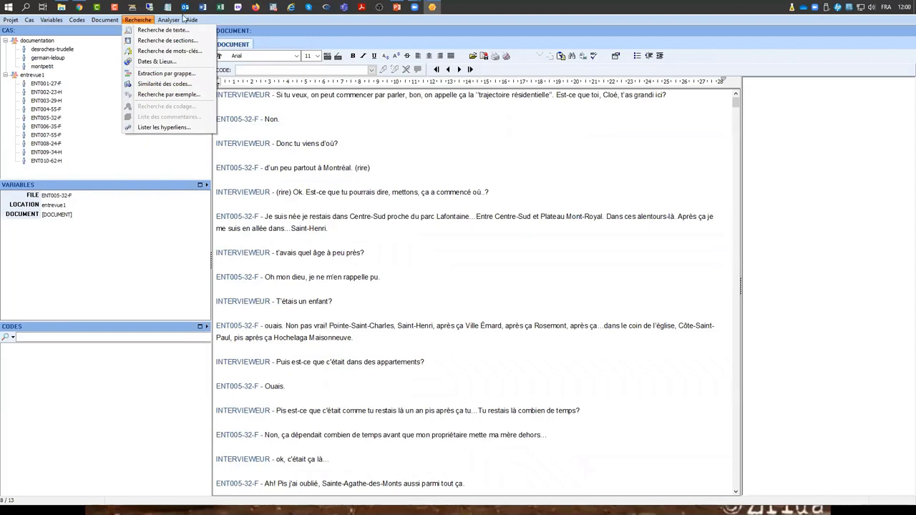
pyautogui.moveTo(172, 22)
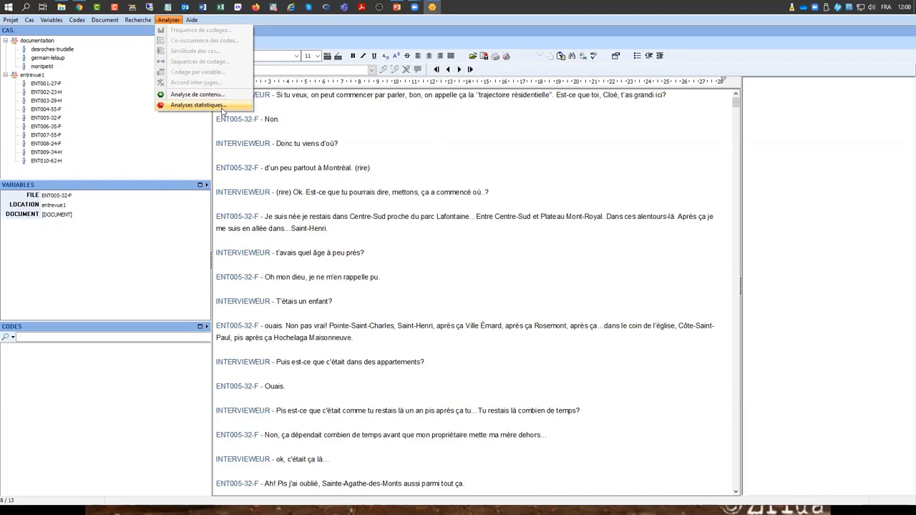
# - Review the operations log and miscellaneous settings in the project properties, then cancel without changing them
pyautogui.click(11, 22)
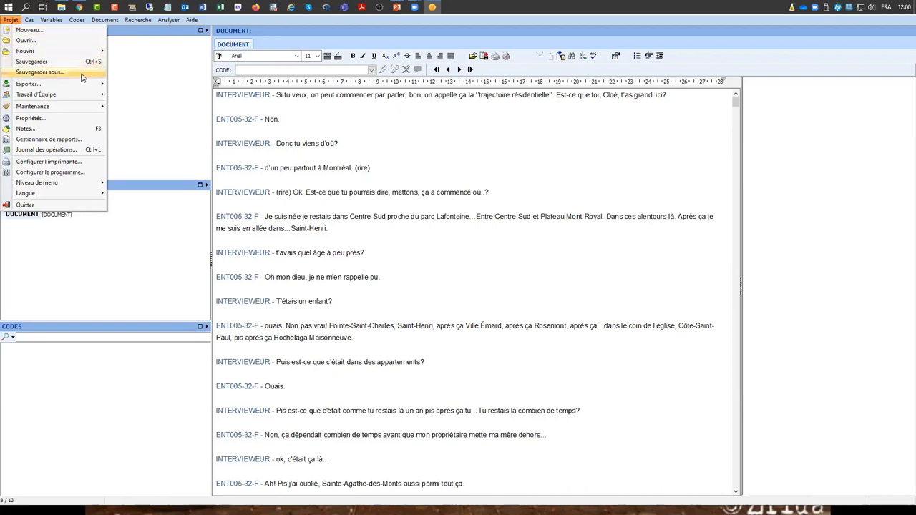
pyautogui.moveTo(86, 85)
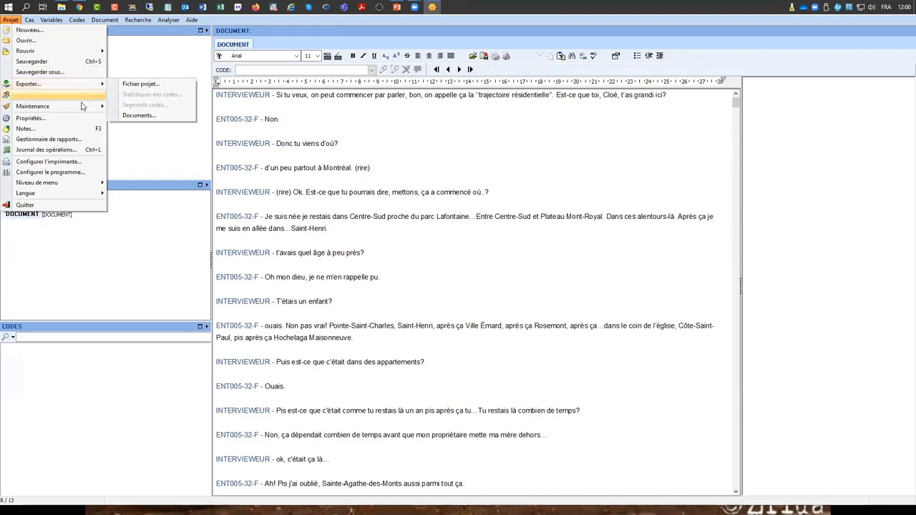
pyautogui.moveTo(93, 108)
pyautogui.moveTo(154, 108)
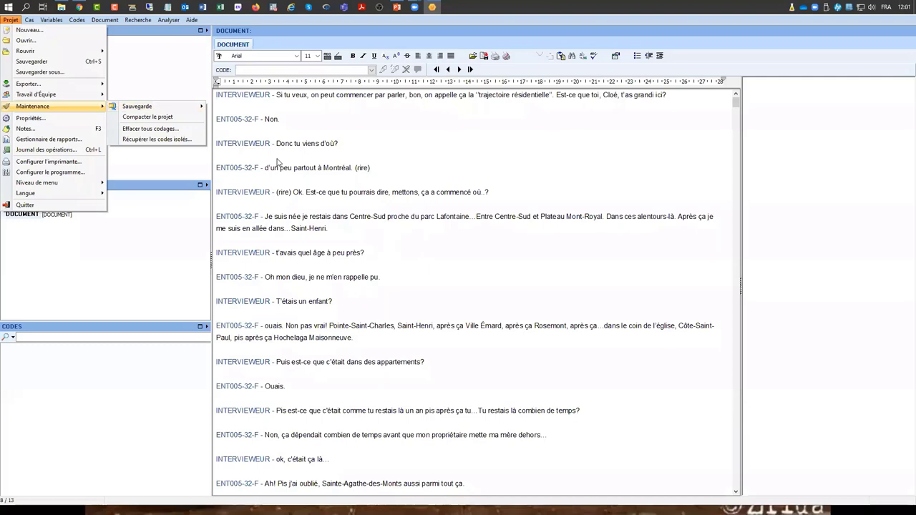
pyautogui.click(56, 119)
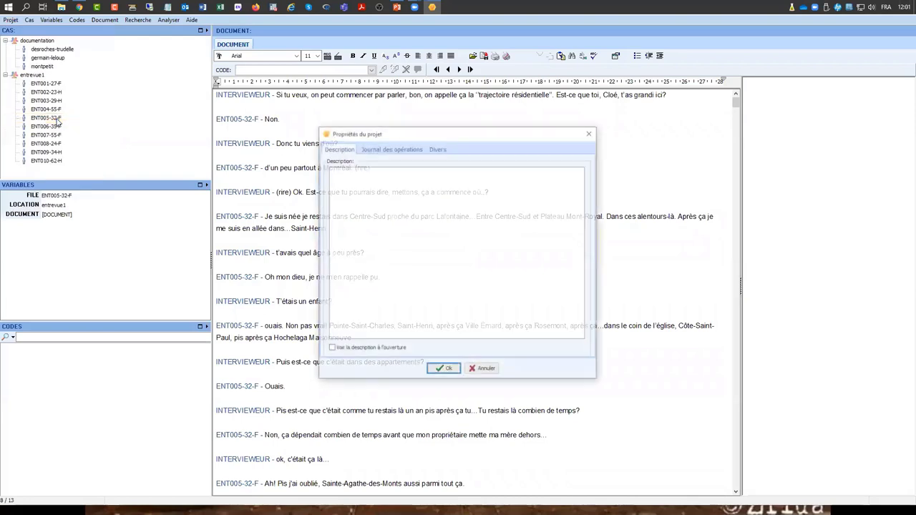
pyautogui.click(393, 149)
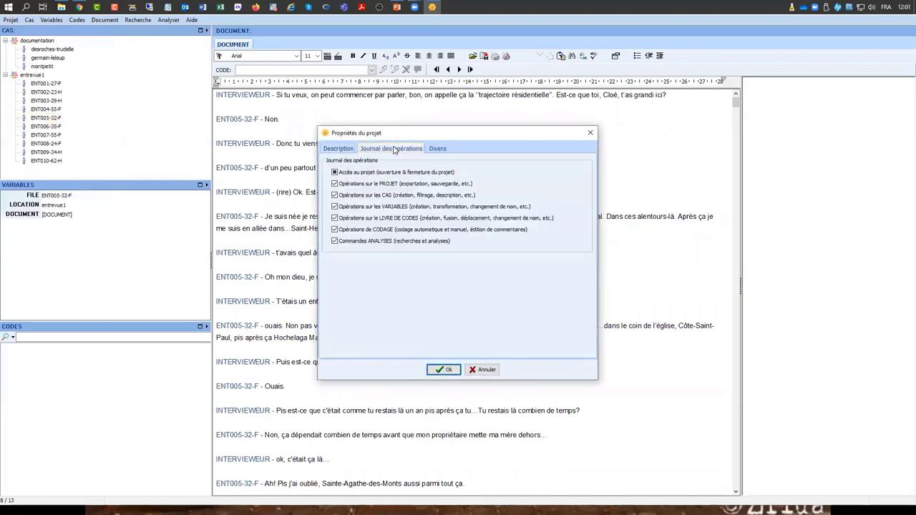
pyautogui.click(440, 149)
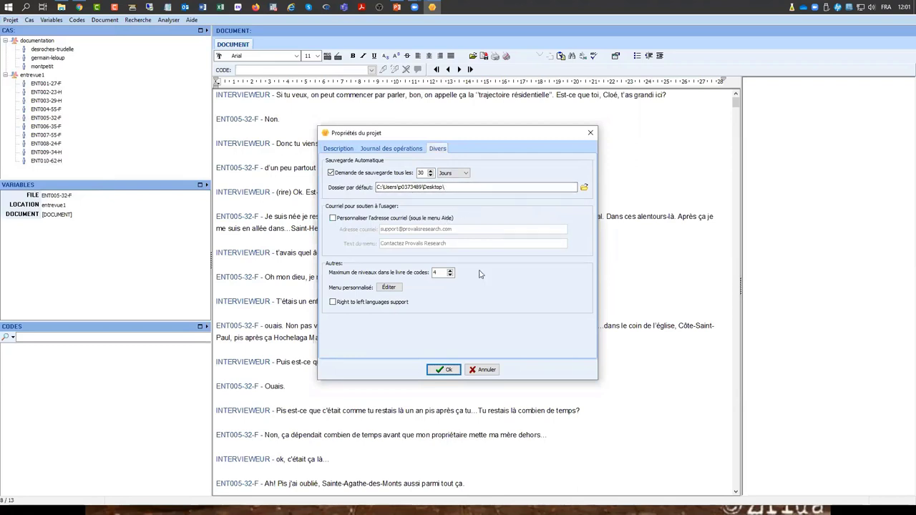
pyautogui.click(484, 370)
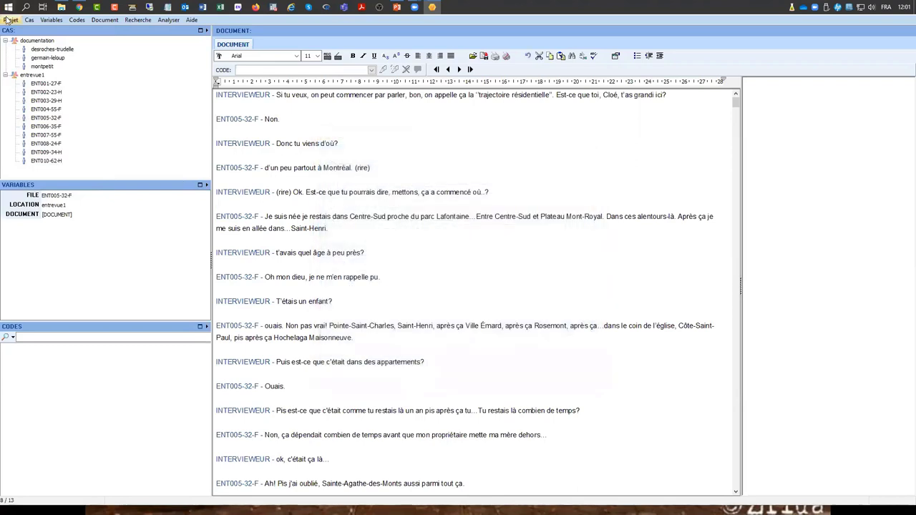
# - Open the project notes, make their window taller, enter the text dsagdsggrg and close them
pyautogui.click(10, 19)
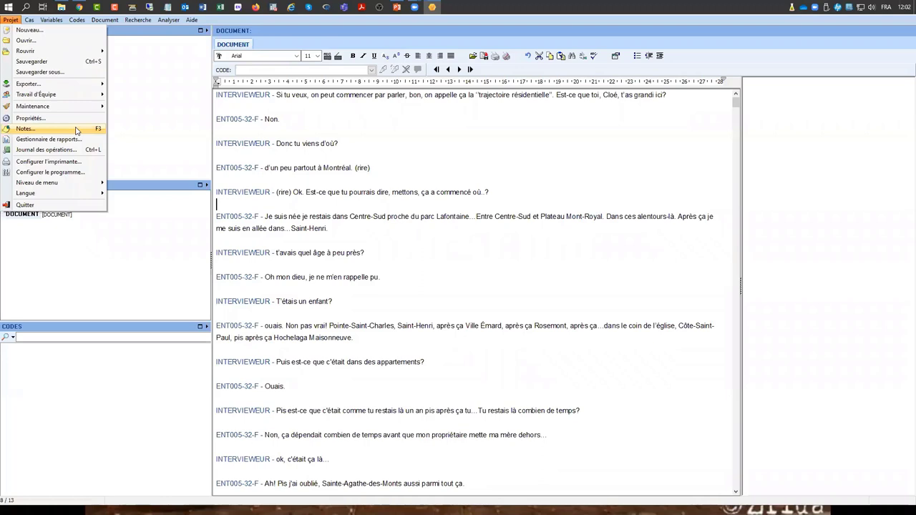
pyautogui.click(32, 130)
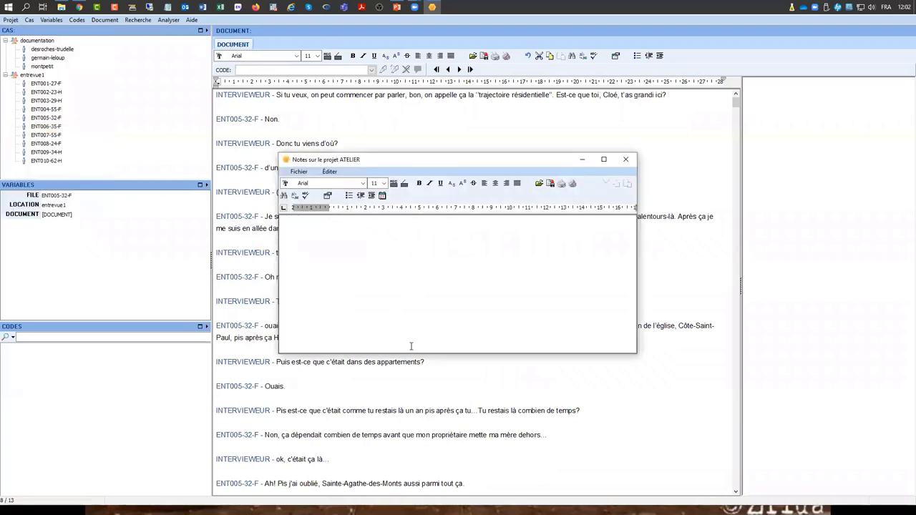
pyautogui.moveTo(447, 354); pyautogui.dragTo(454, 413)
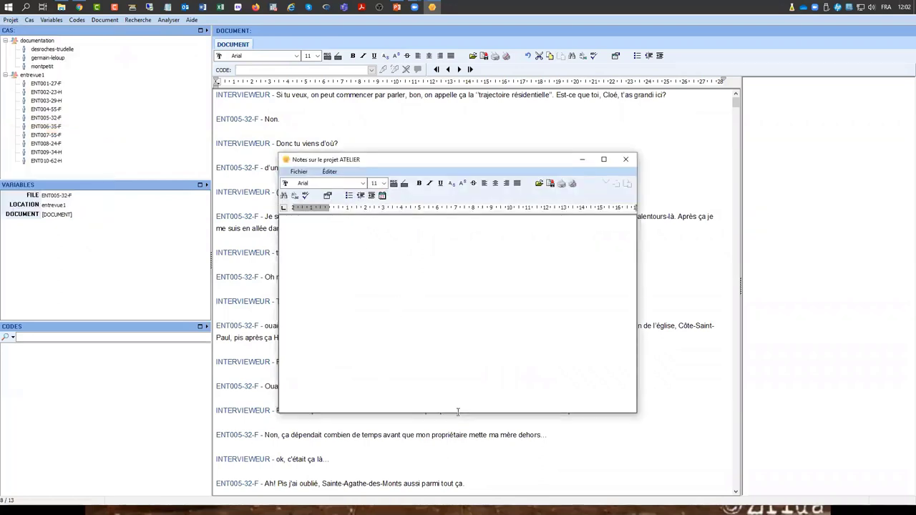
pyautogui.click(372, 313)
pyautogui.write('dsagdsggrg')
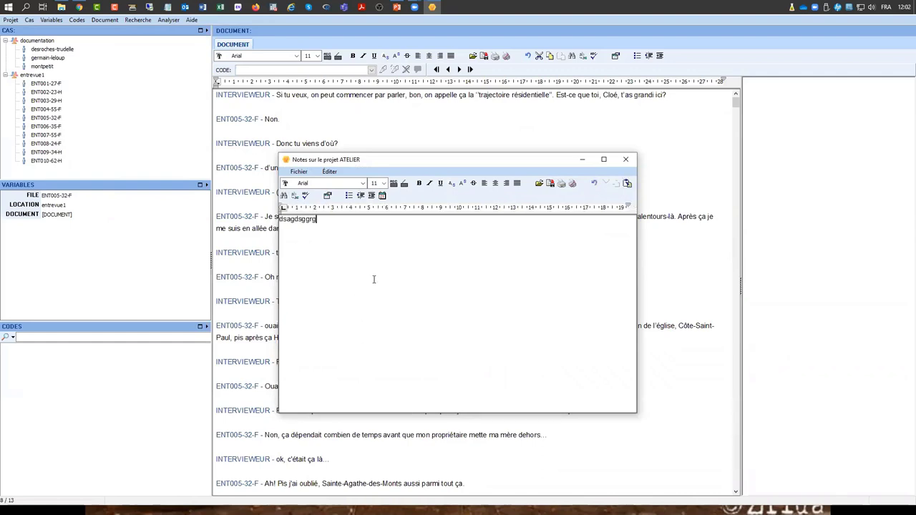
pyautogui.click(625, 160)
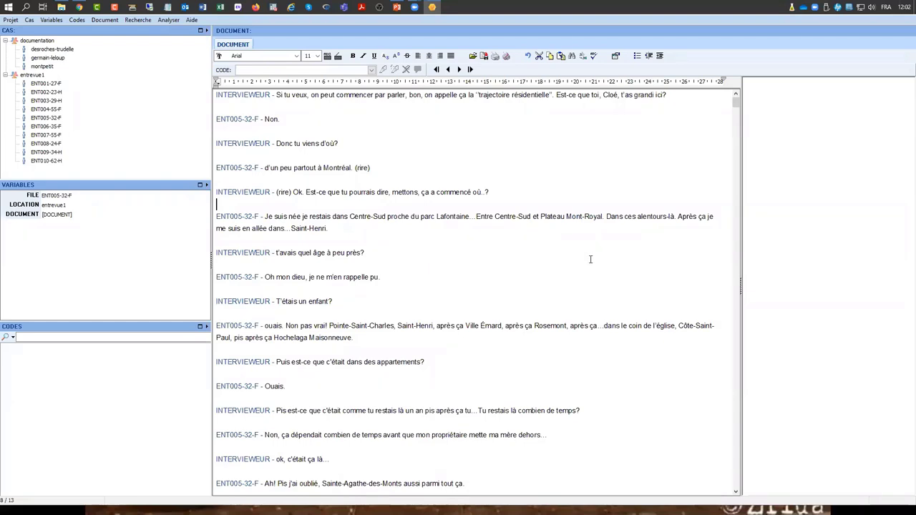
# - Reopen the project notes, add dsvzjfdgdf on a new line below the existing text and close them
pyautogui.hotkey('ctrl', 'n')
pyautogui.press('Return')
pyautogui.write('dsvzjfdgdf')
pyautogui.press('Return')
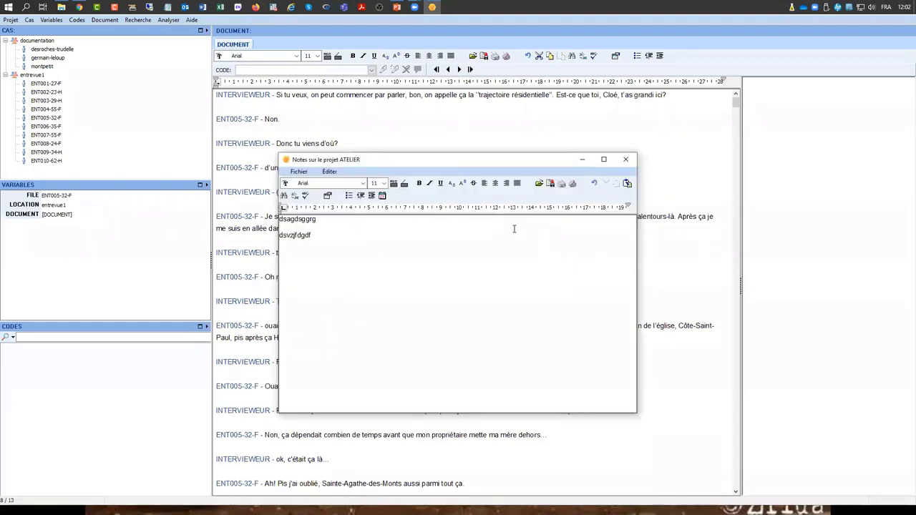
pyautogui.click(626, 160)
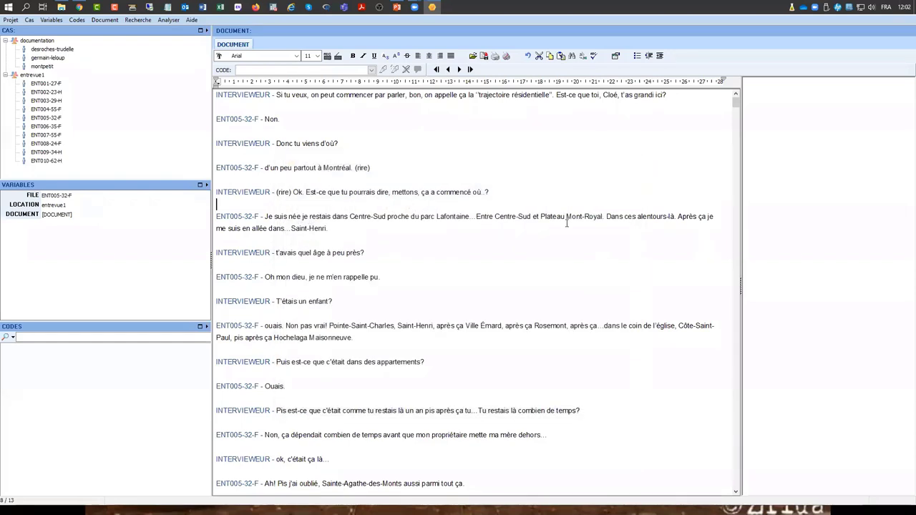
# - Reopen the project notes to check their saved text
pyautogui.press('F9')
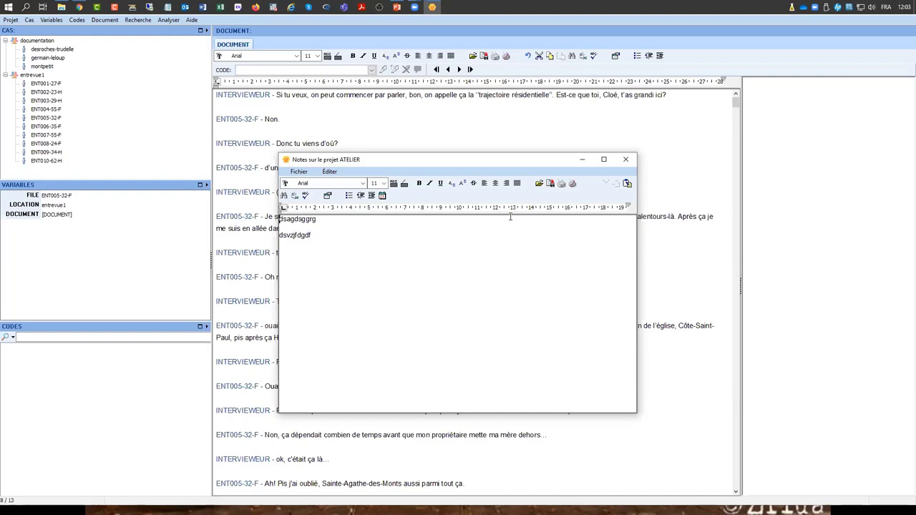
pyautogui.click(169, 20)
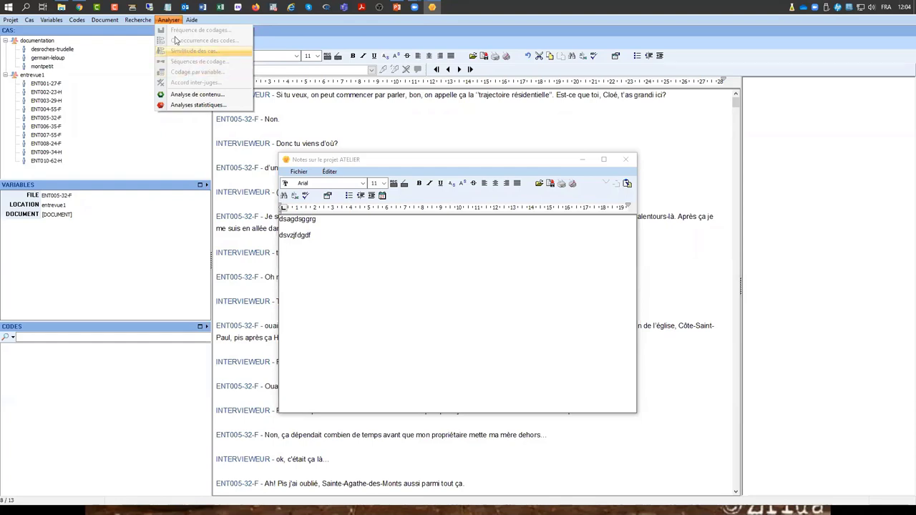
pyautogui.moveTo(191, 20)
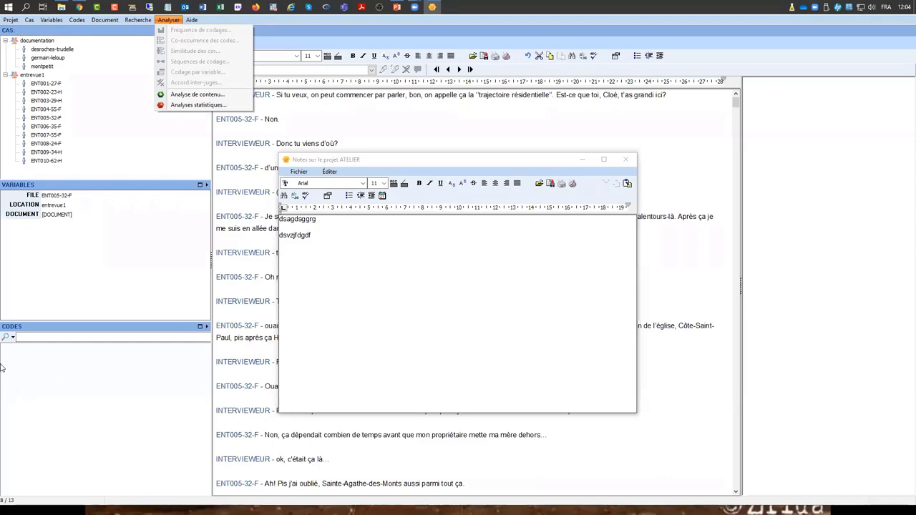
pyautogui.click(45, 379)
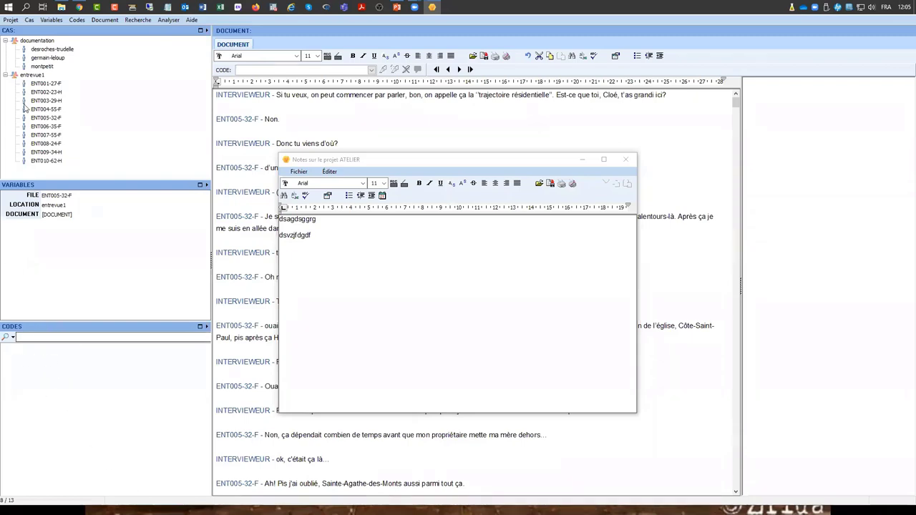
# - Open the project's report manager, close the notes, look over the manager's contents and file commands, and close it
pyautogui.click(10, 20)
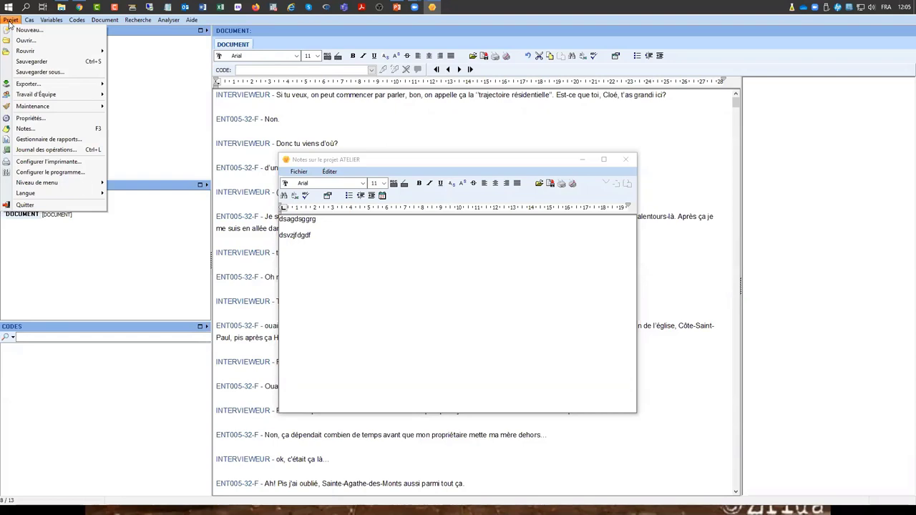
pyautogui.click(78, 140)
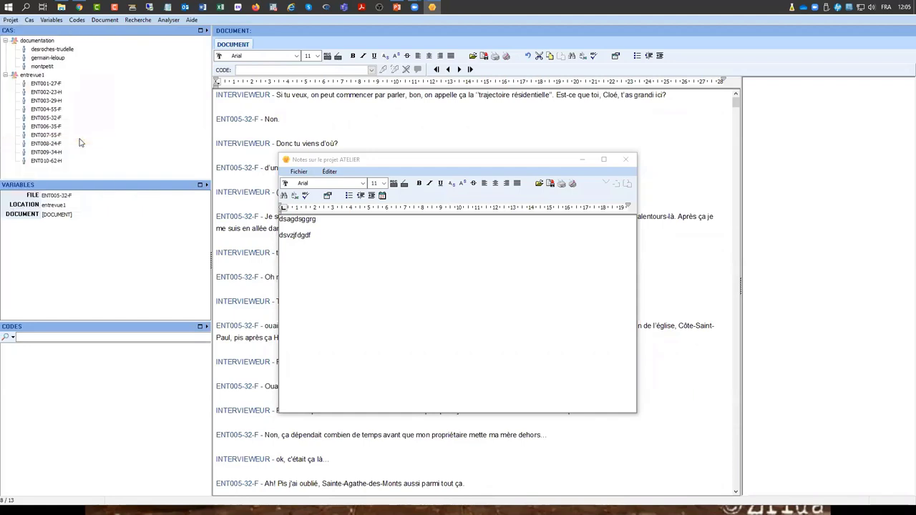
pyautogui.click(627, 159)
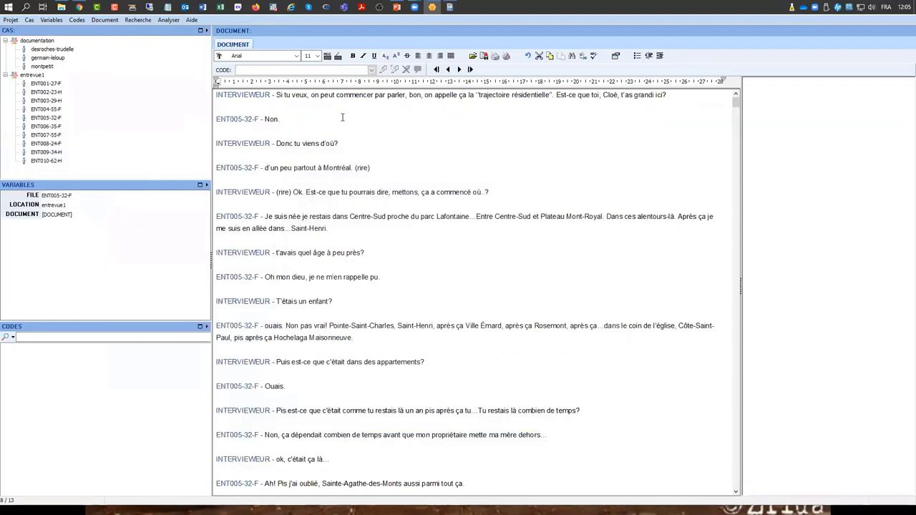
pyautogui.click(449, 7)
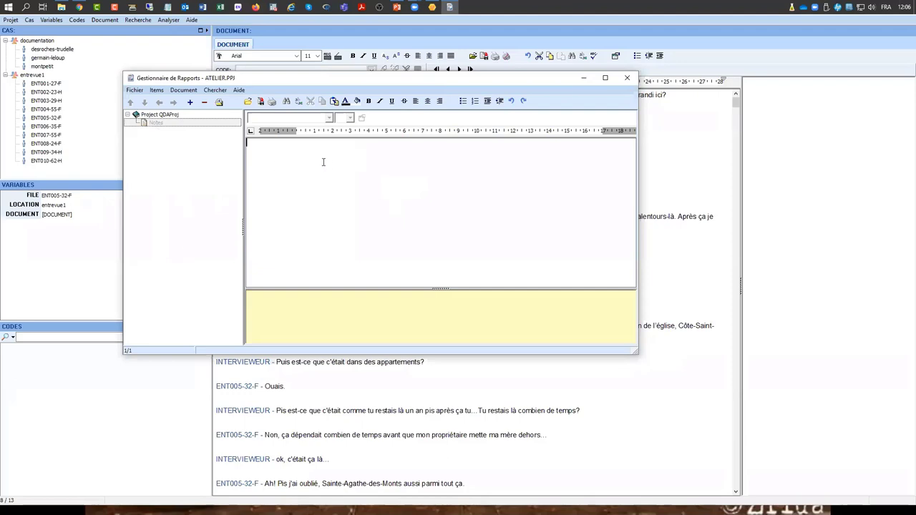
pyautogui.click(140, 93)
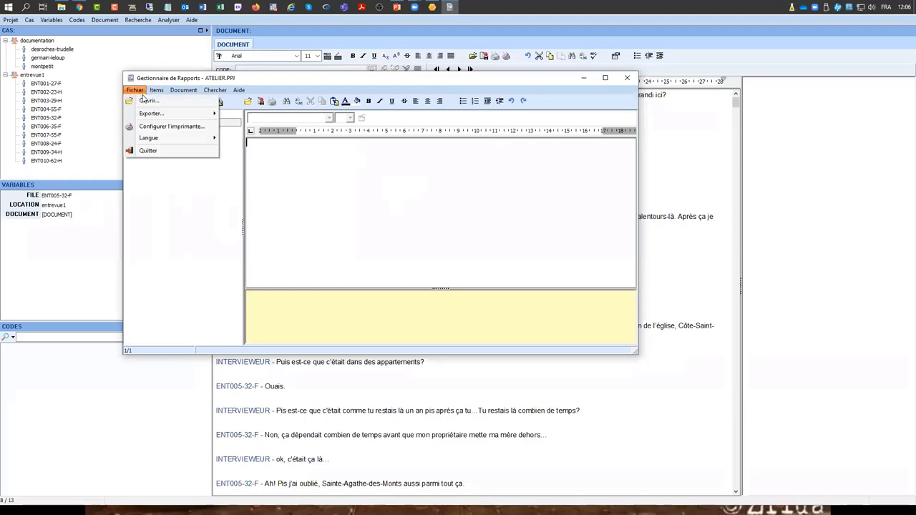
pyautogui.click(364, 206)
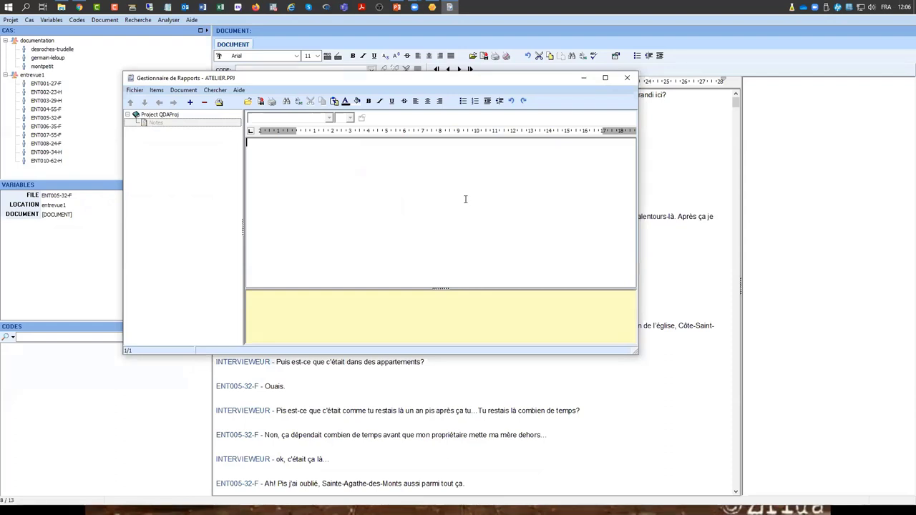
pyautogui.click(627, 78)
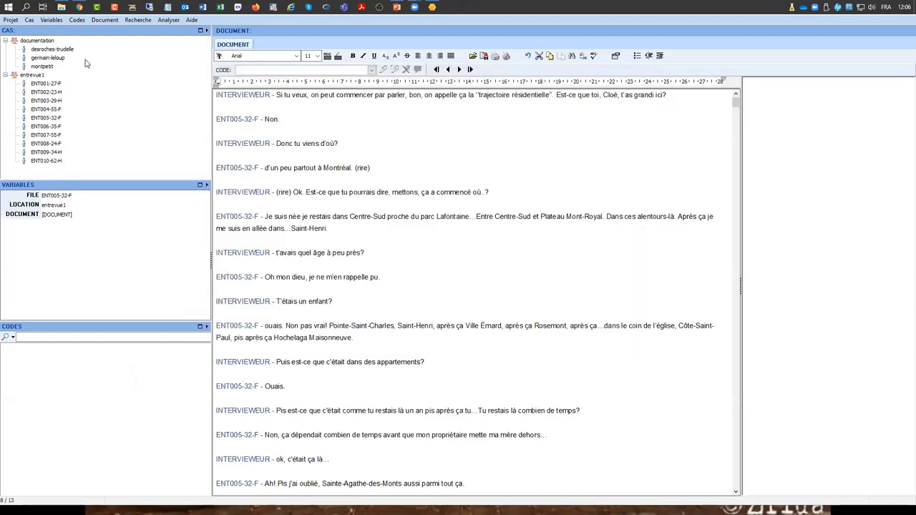
# - Open the project's operations log, look through its recorded commands such as project saving and notes access, and close it
pyautogui.click(10, 19)
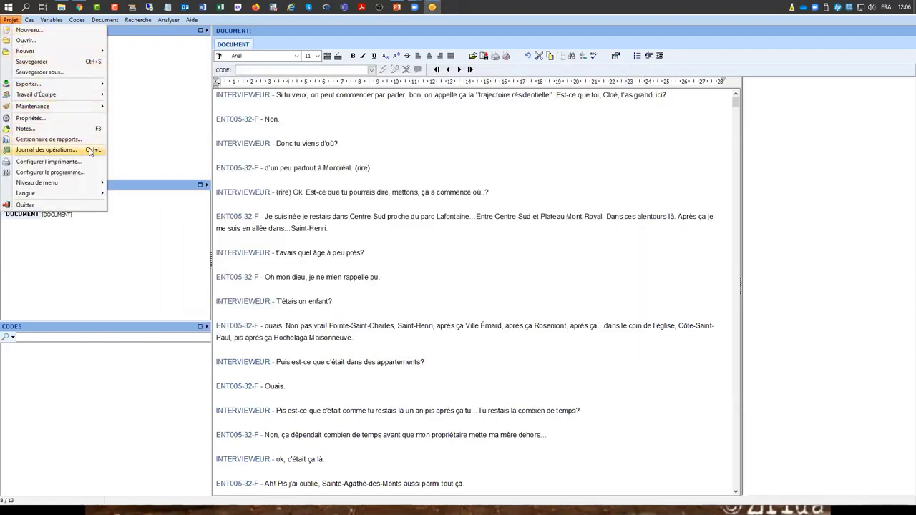
pyautogui.click(47, 150)
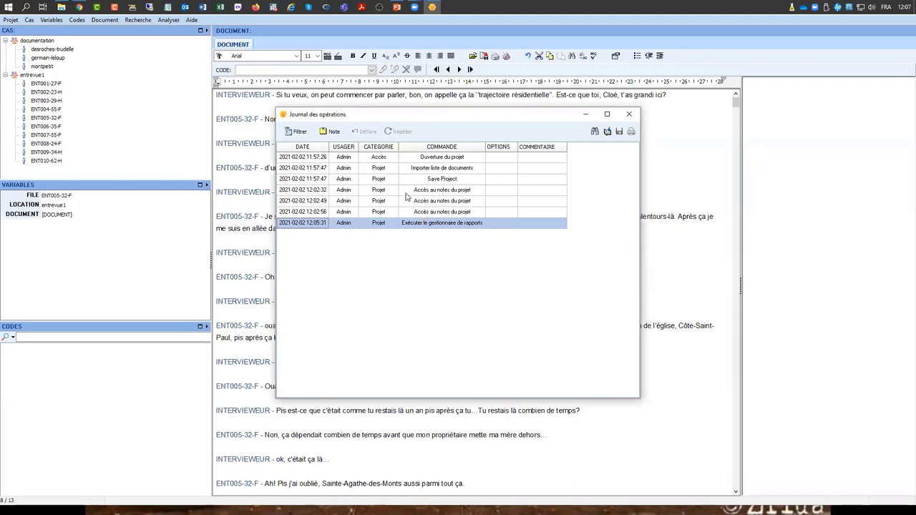
pyautogui.click(439, 214)
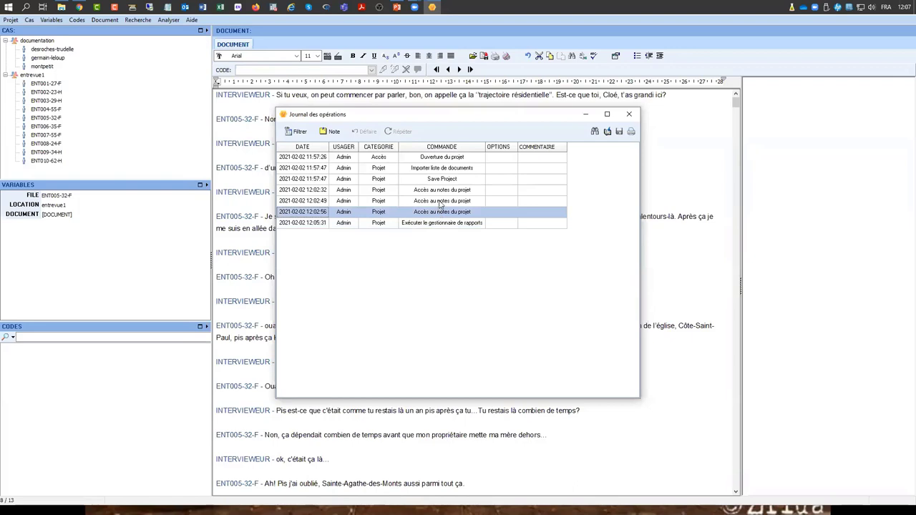
pyautogui.click(441, 203)
pyautogui.click(441, 193)
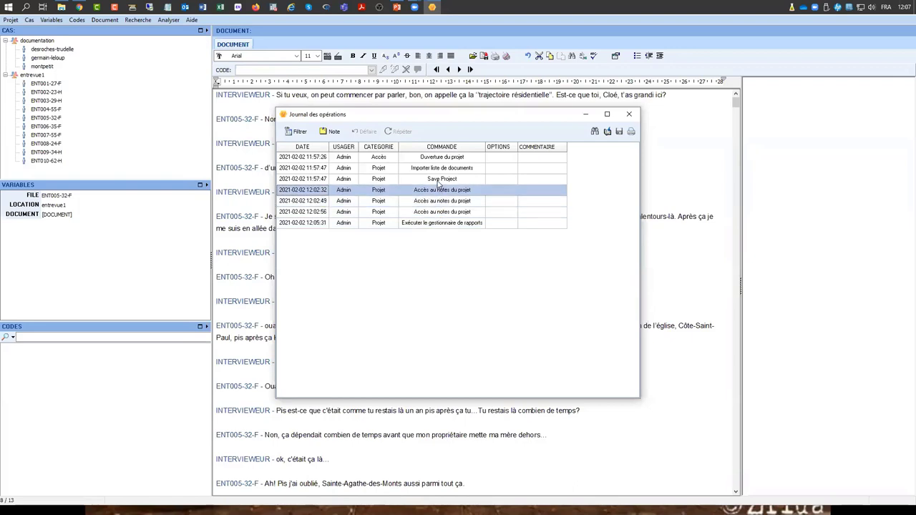
pyautogui.click(440, 179)
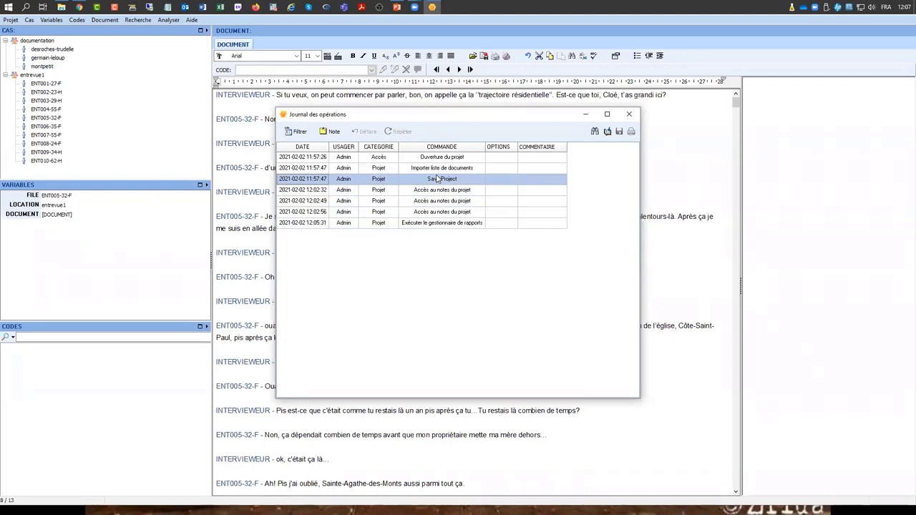
pyautogui.click(420, 190)
pyautogui.click(425, 201)
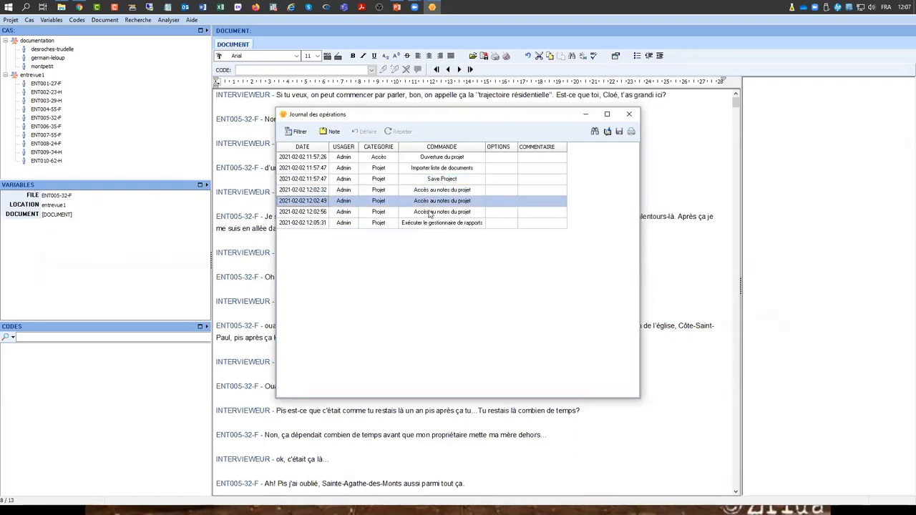
pyautogui.click(427, 211)
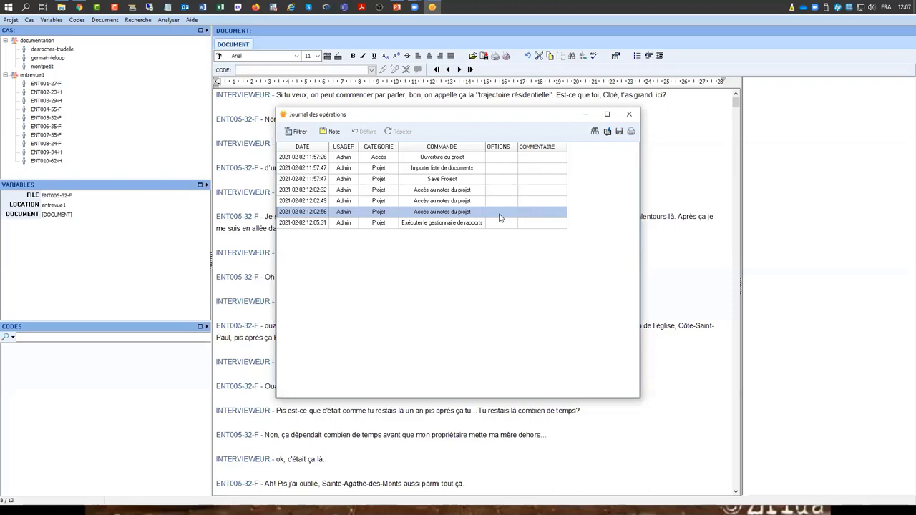
pyautogui.click(630, 115)
pyautogui.click(10, 21)
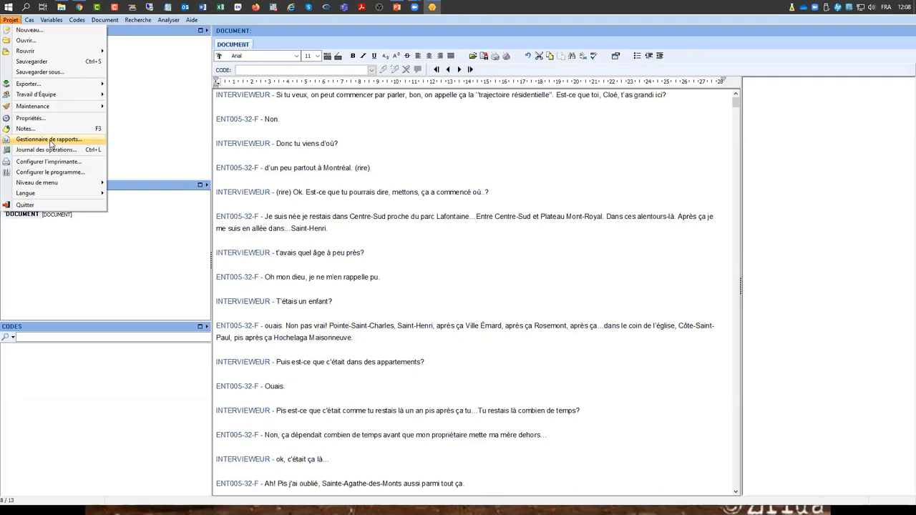
pyautogui.click(138, 20)
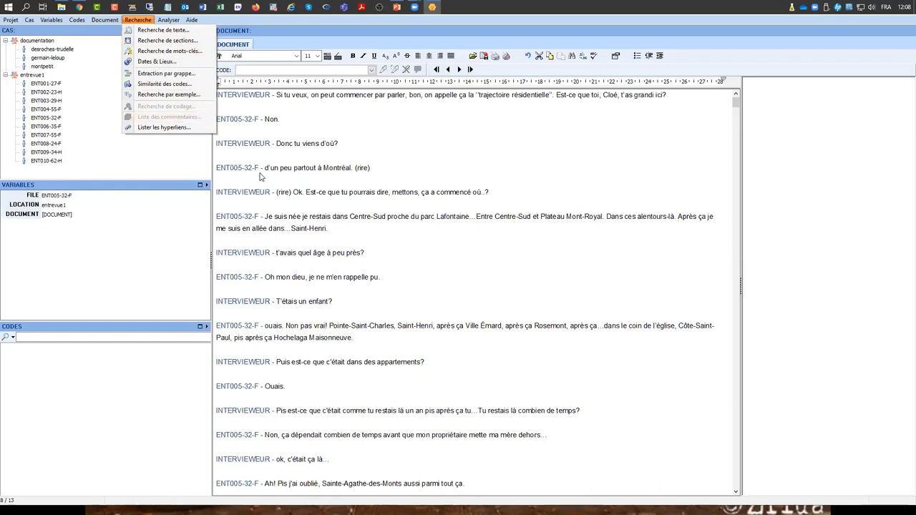
pyautogui.click(537, 278)
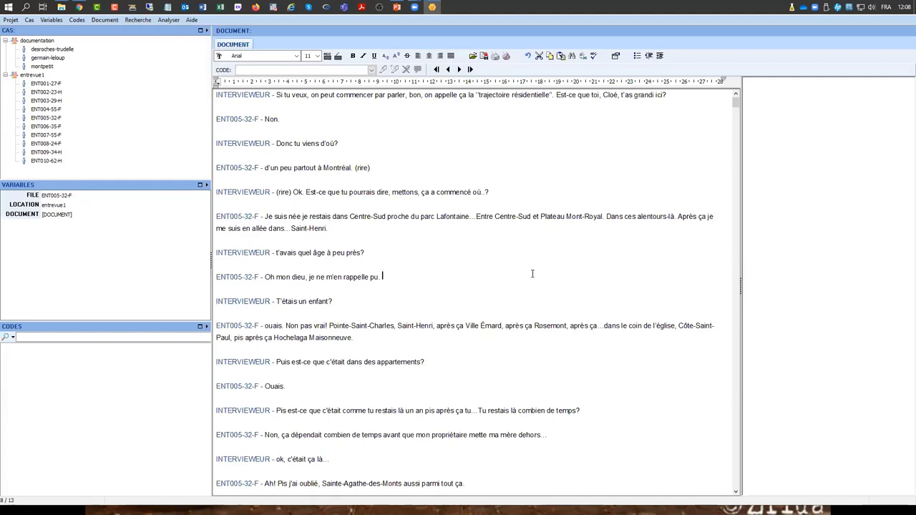
pyautogui.click(10, 20)
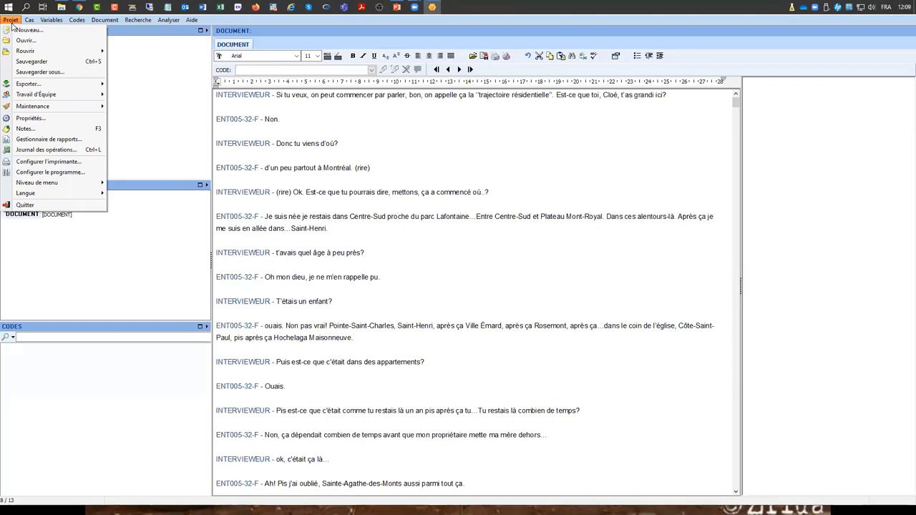
pyautogui.click(77, 19)
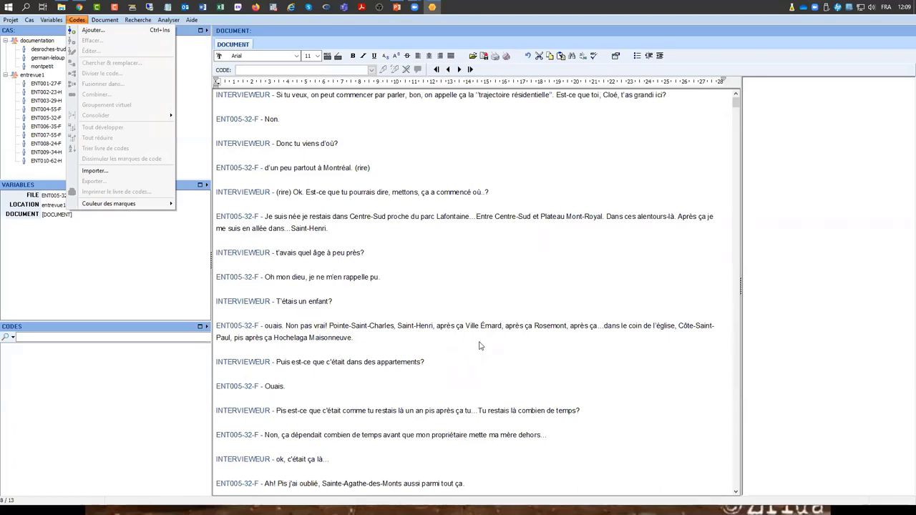
pyautogui.click(11, 21)
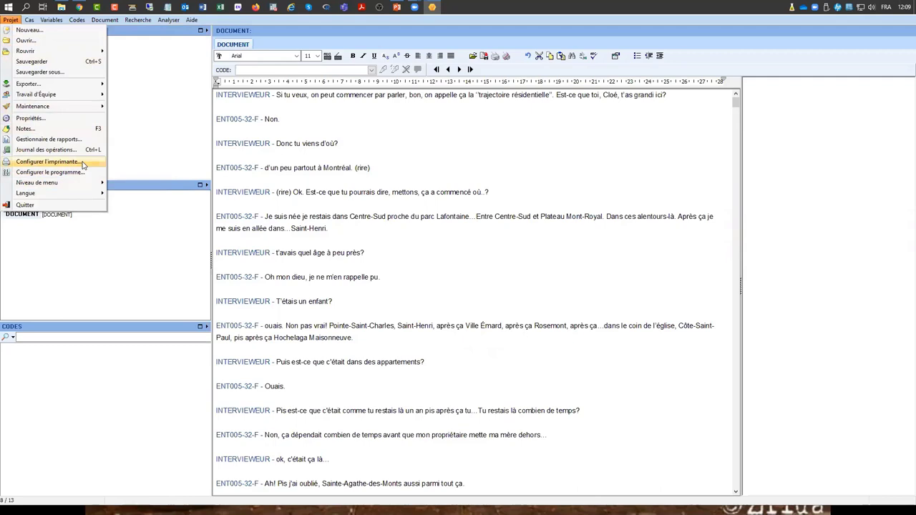
pyautogui.moveTo(68, 96)
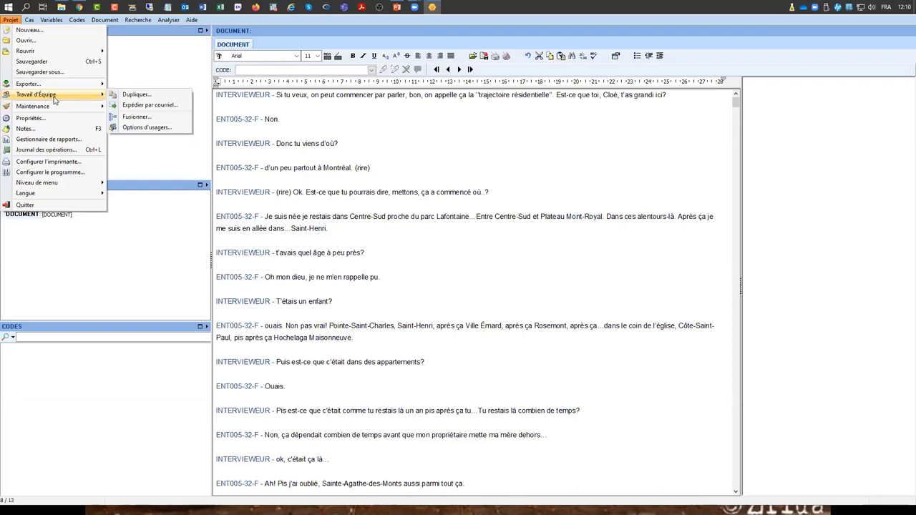
pyautogui.moveTo(29, 19)
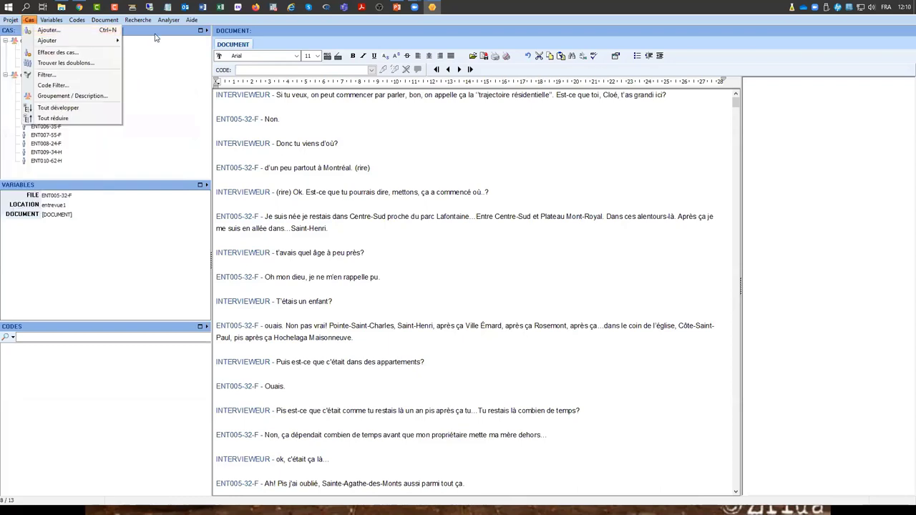
pyautogui.click(61, 240)
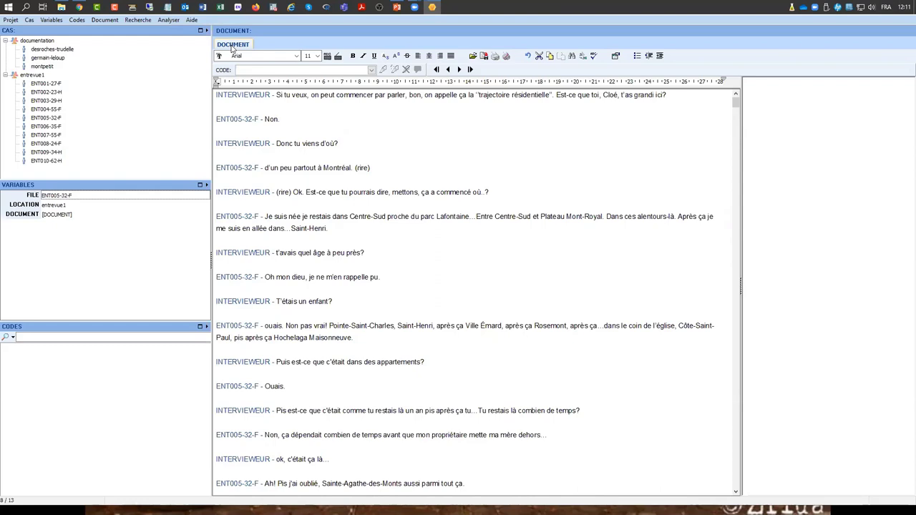
# - Start adding a variable named SEXE with the description sexe and the data type Nominal/Ordinal
pyautogui.rightClick(78, 253)
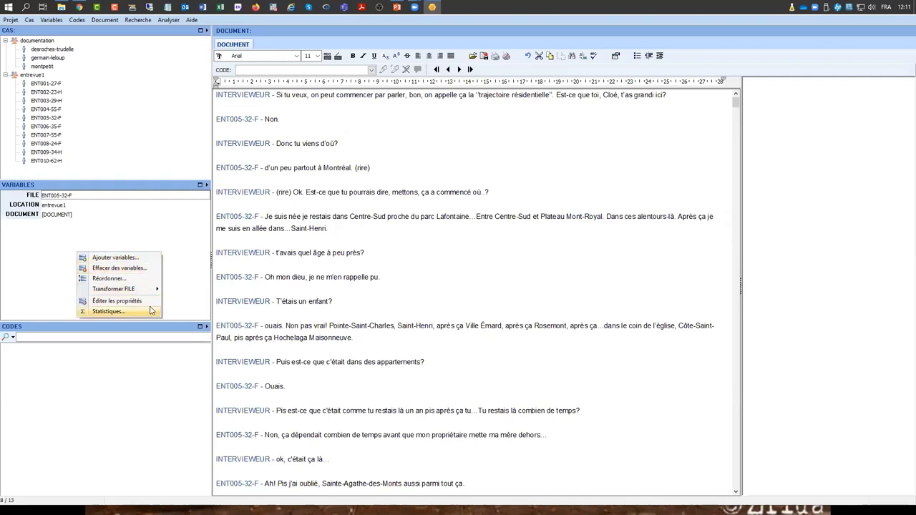
pyautogui.click(115, 258)
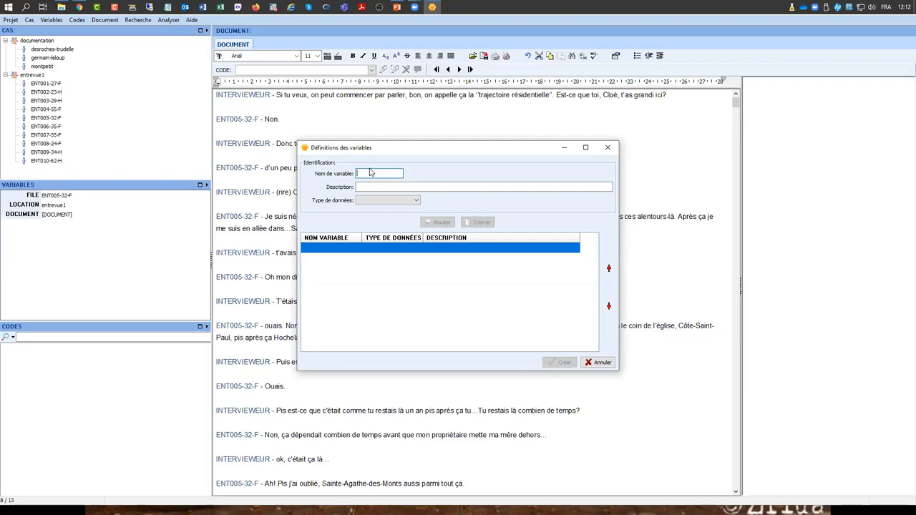
pyautogui.write('SEXE')
pyautogui.click(358, 187)
pyautogui.write('sexe')
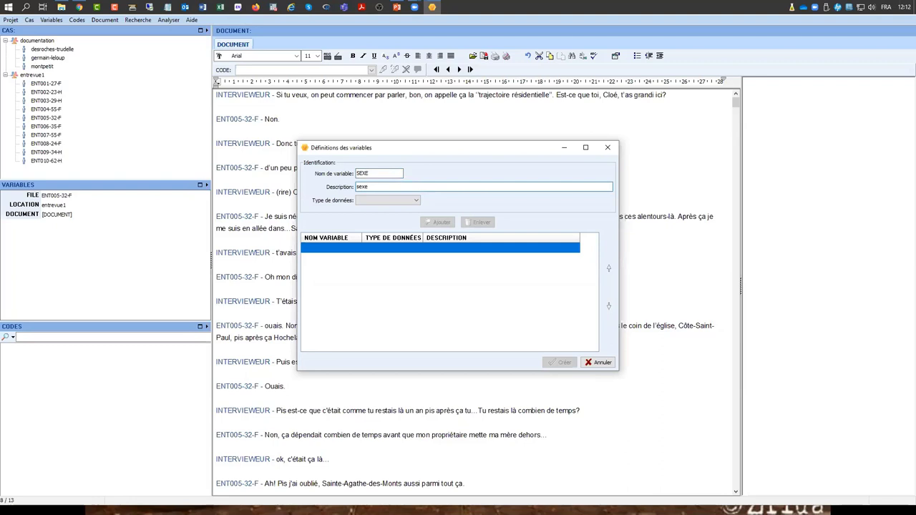
pyautogui.click(410, 203)
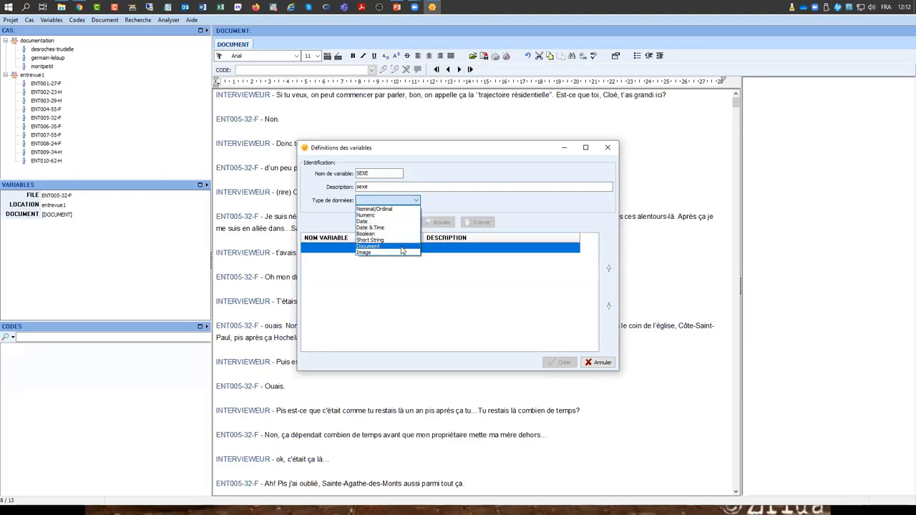
pyautogui.click(395, 211)
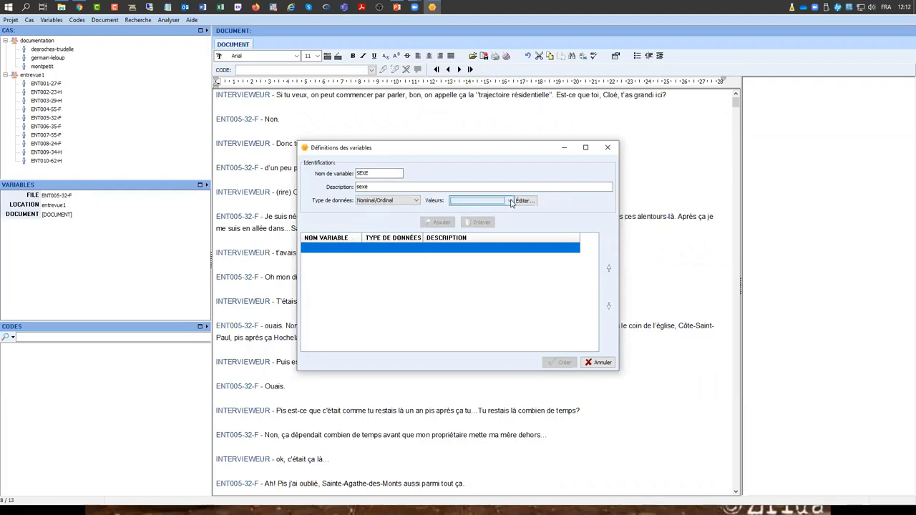
# - Define the values femme and homme for SEXE, add it to the variable list and create it
pyautogui.click(523, 201)
pyautogui.write('femme')
pyautogui.press('Return')
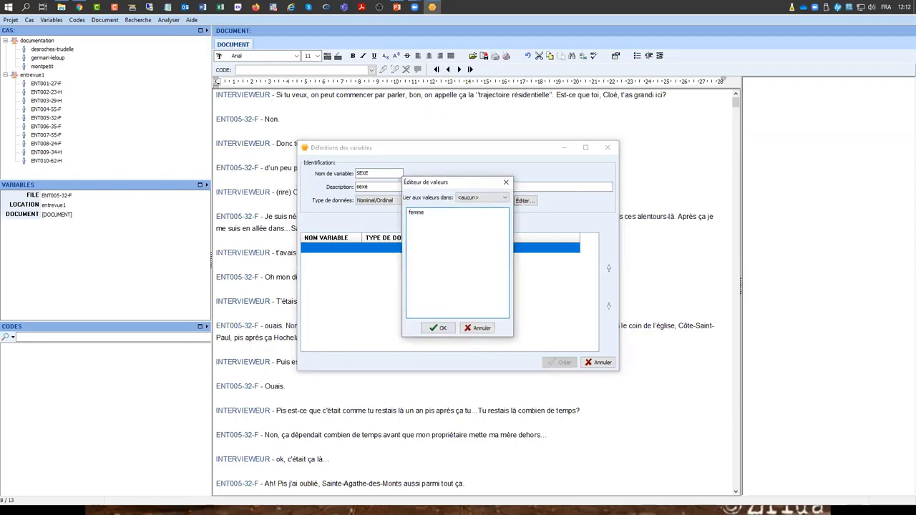
pyautogui.write('homme')
pyautogui.click(441, 328)
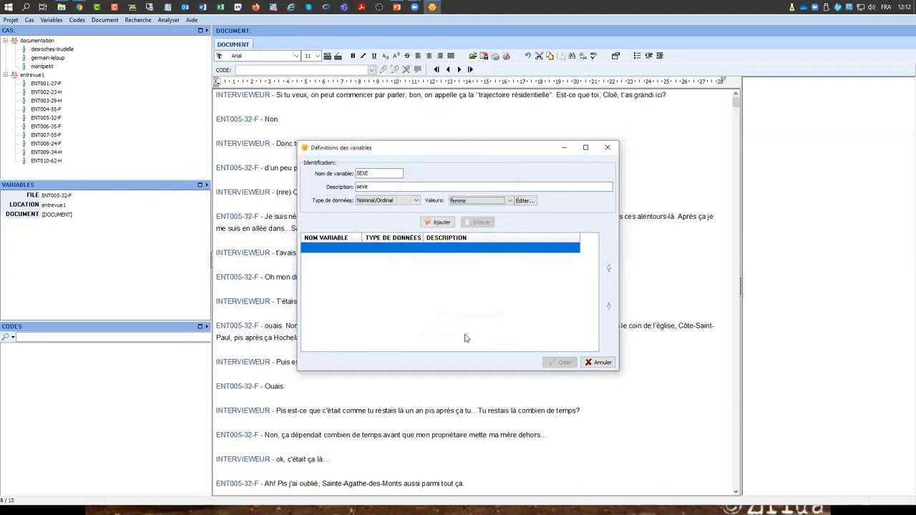
pyautogui.click(444, 224)
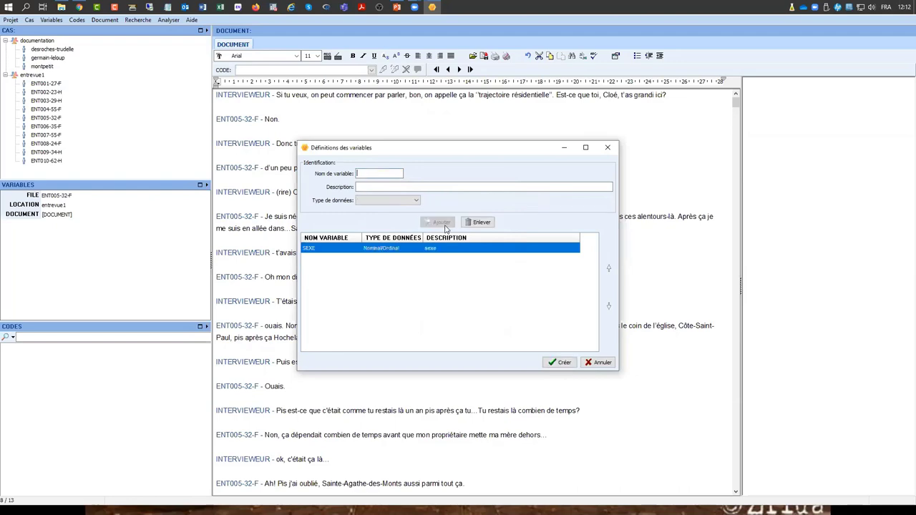
pyautogui.click(563, 363)
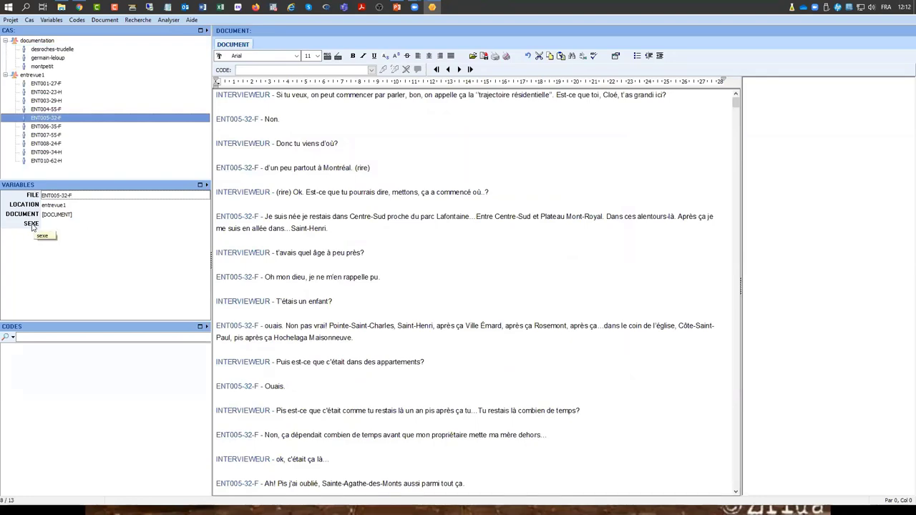
# - Set the SEXE variable of case ENT001-27-F to femme
pyautogui.click(55, 84)
pyautogui.click(101, 225)
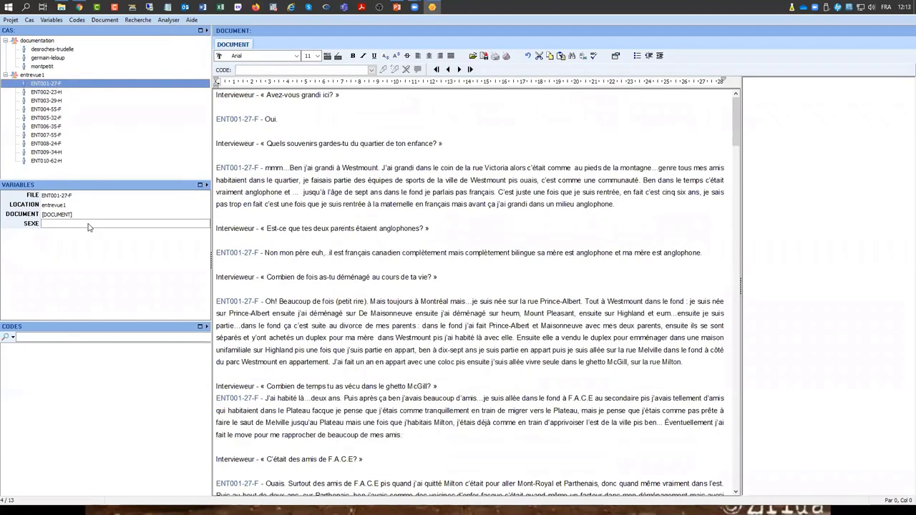
pyautogui.click(205, 225)
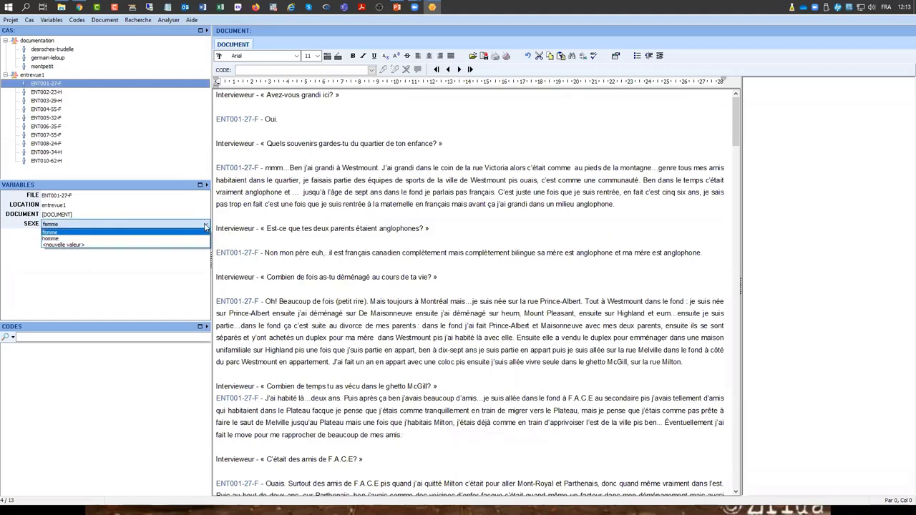
pyautogui.click(191, 212)
# - Set the SEXE variable to homme for cases ENT002-23-H and ENT003-29-H
pyautogui.click(61, 92)
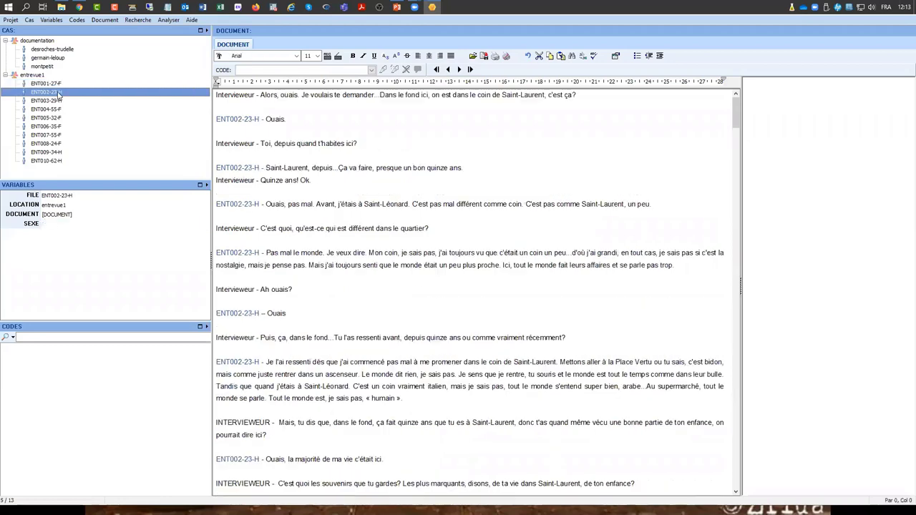
pyautogui.click(124, 225)
pyautogui.click(166, 226)
pyautogui.click(164, 240)
pyautogui.click(57, 101)
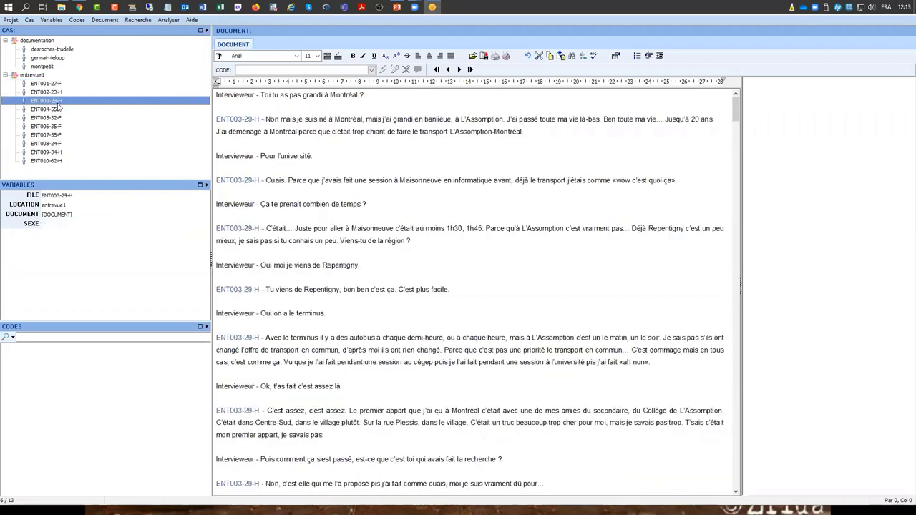
pyautogui.click(181, 225)
pyautogui.click(183, 225)
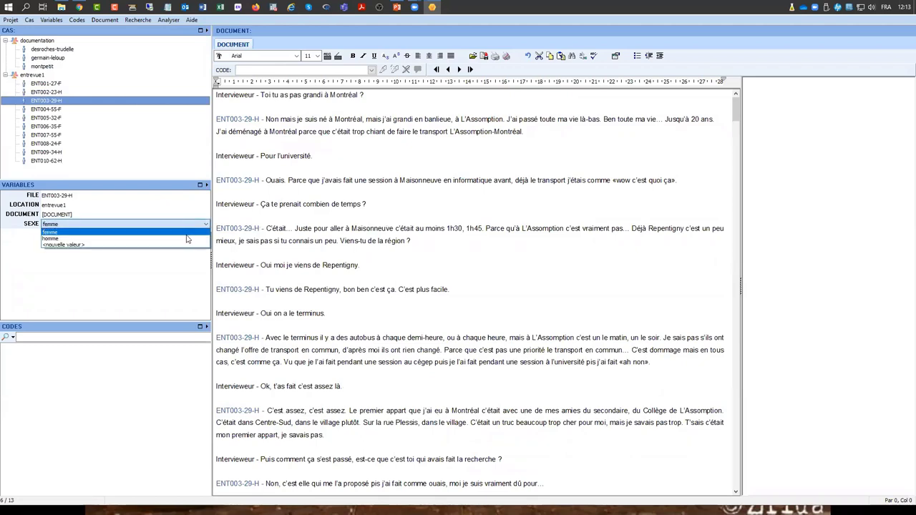
pyautogui.click(186, 240)
# - Set the SEXE variable to femme for cases ENT004-55-F, ENT005-32-F and ENT006-35-F
pyautogui.click(77, 110)
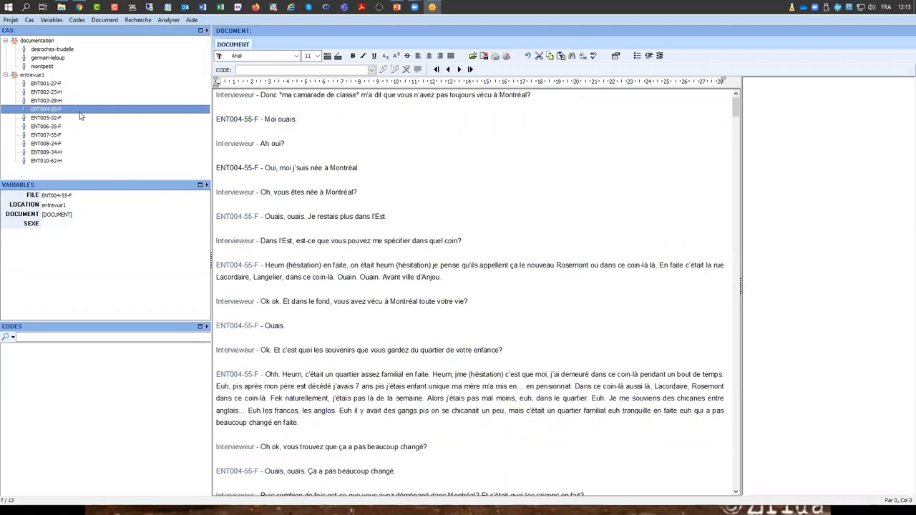
pyautogui.click(153, 225)
pyautogui.click(154, 226)
pyautogui.click(156, 232)
pyautogui.click(80, 119)
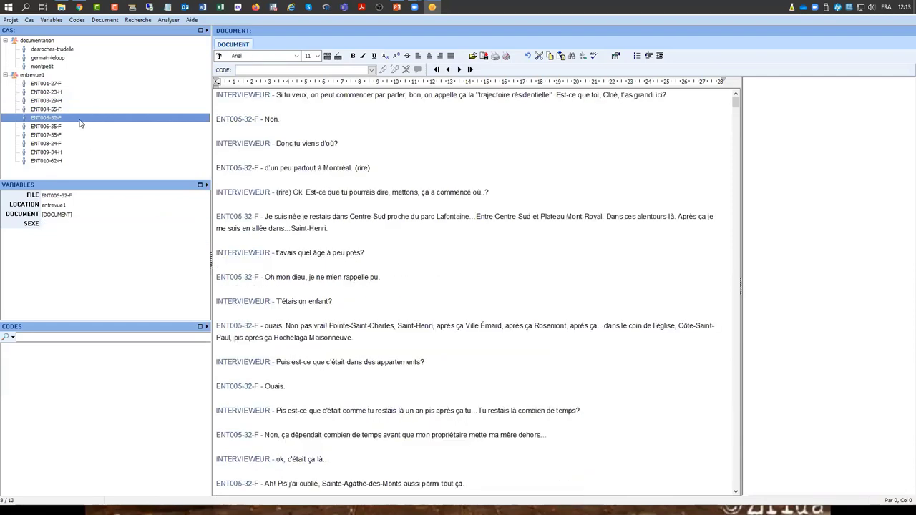
pyautogui.click(160, 226)
pyautogui.click(160, 227)
pyautogui.click(160, 235)
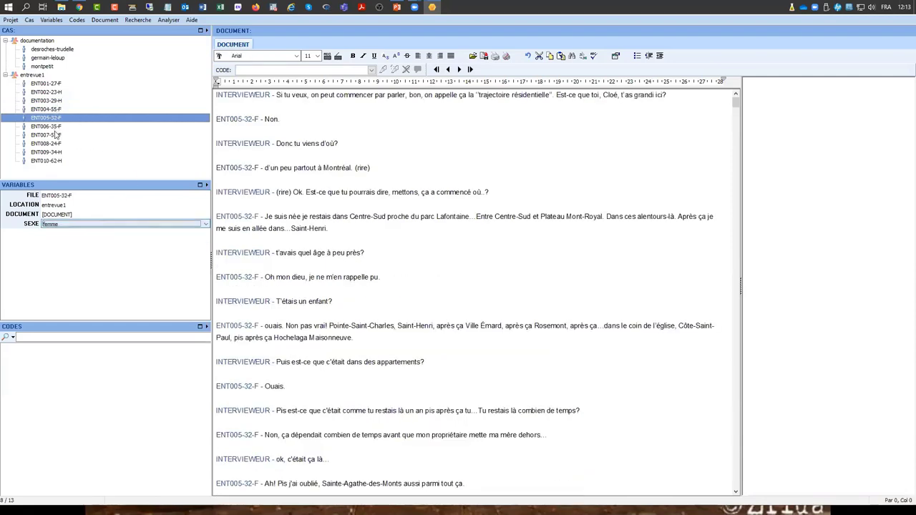
pyautogui.click(55, 127)
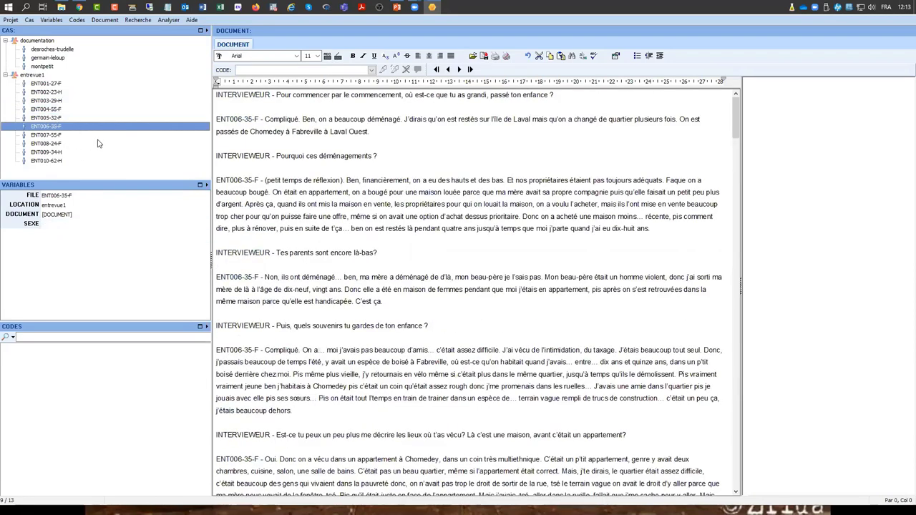
pyautogui.click(144, 228)
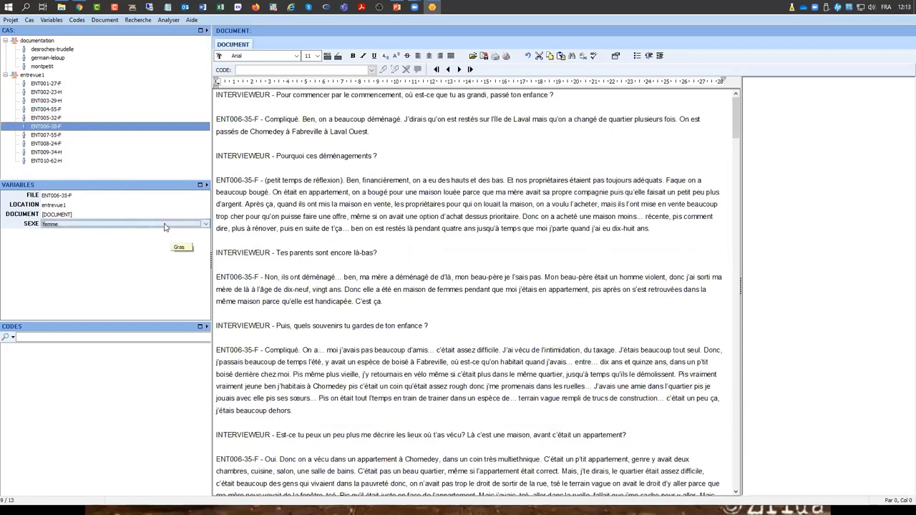
# - Set the SEXE variable to femme for cases ENT007-55-F and ENT008-24-F
pyautogui.click(77, 136)
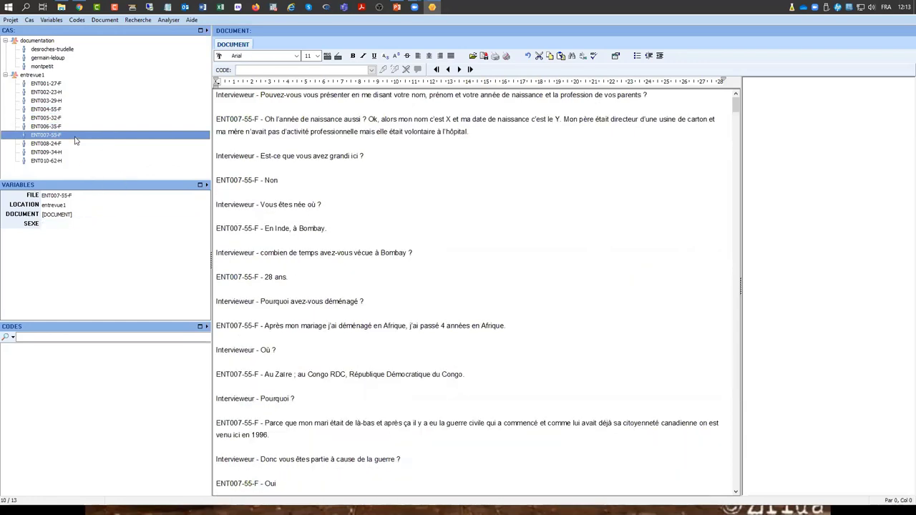
pyautogui.click(133, 224)
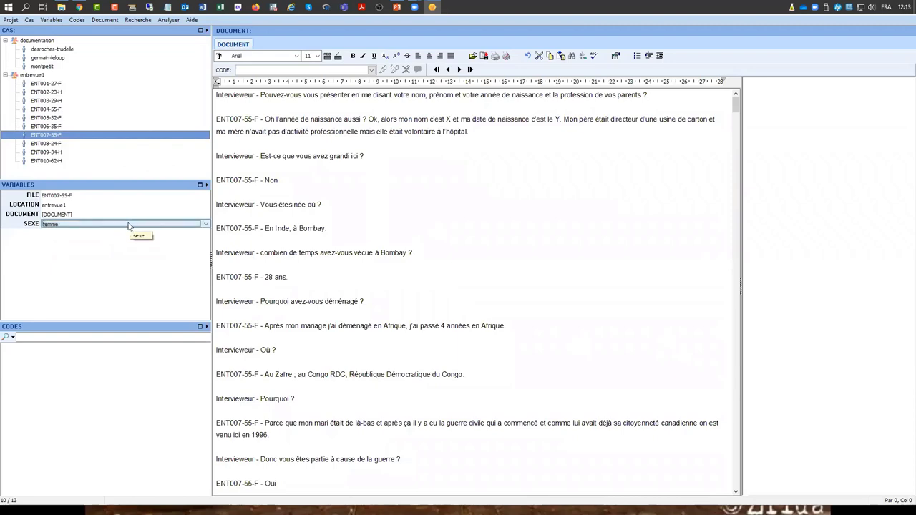
pyautogui.click(56, 145)
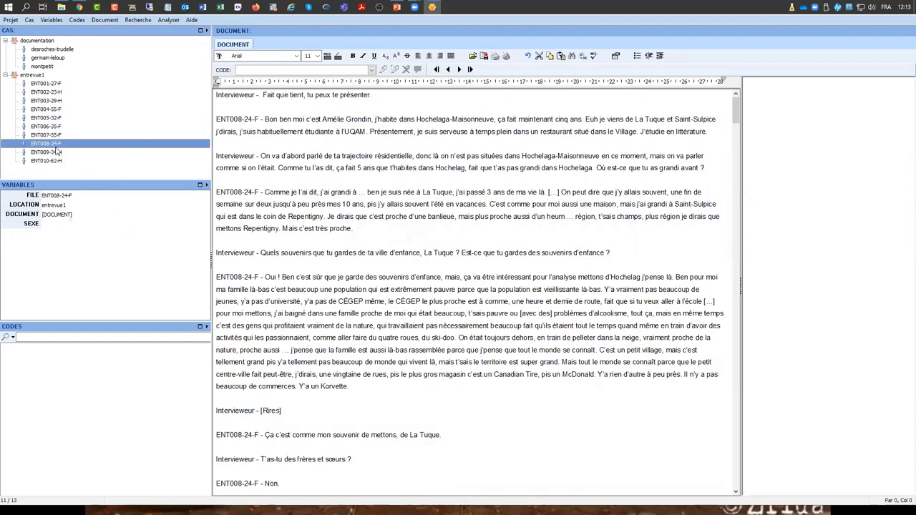
pyautogui.click(108, 223)
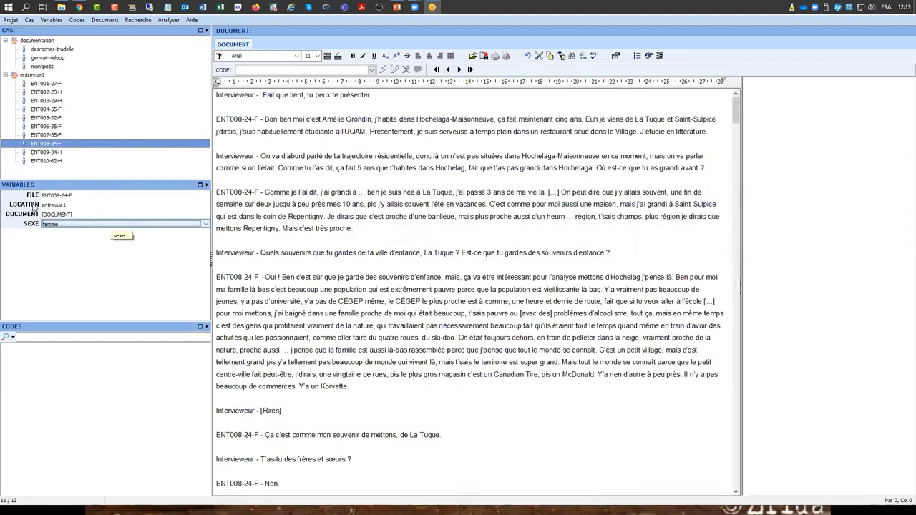
# - Set the SEXE variable of case ENT009-34-H to homme
pyautogui.click(58, 153)
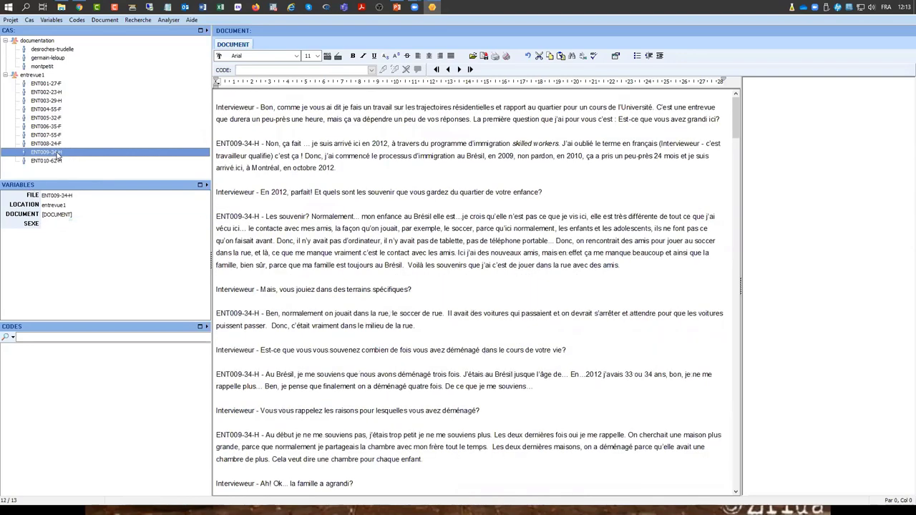
pyautogui.click(106, 225)
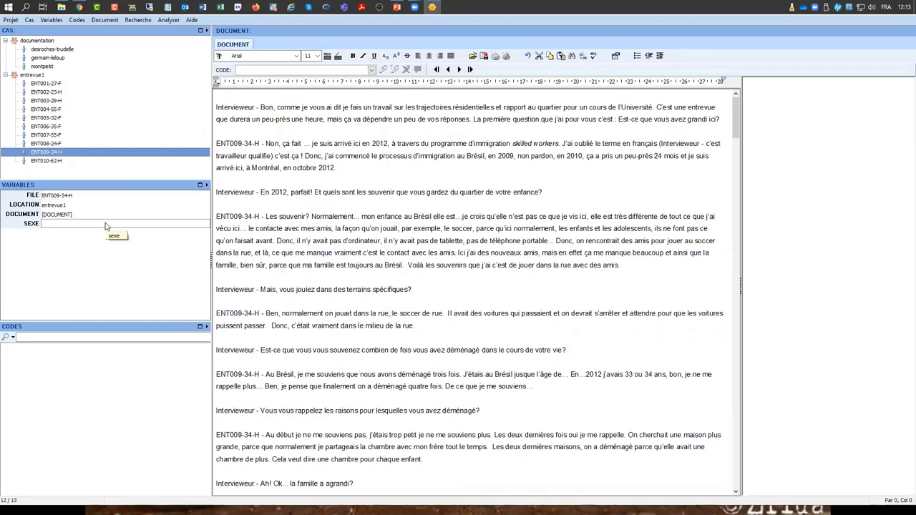
pyautogui.click(111, 227)
pyautogui.click(111, 228)
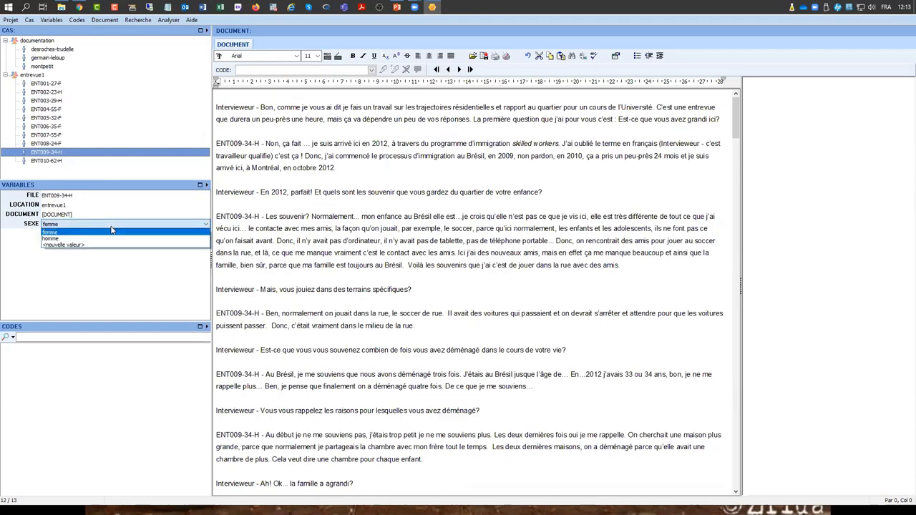
pyautogui.click(111, 238)
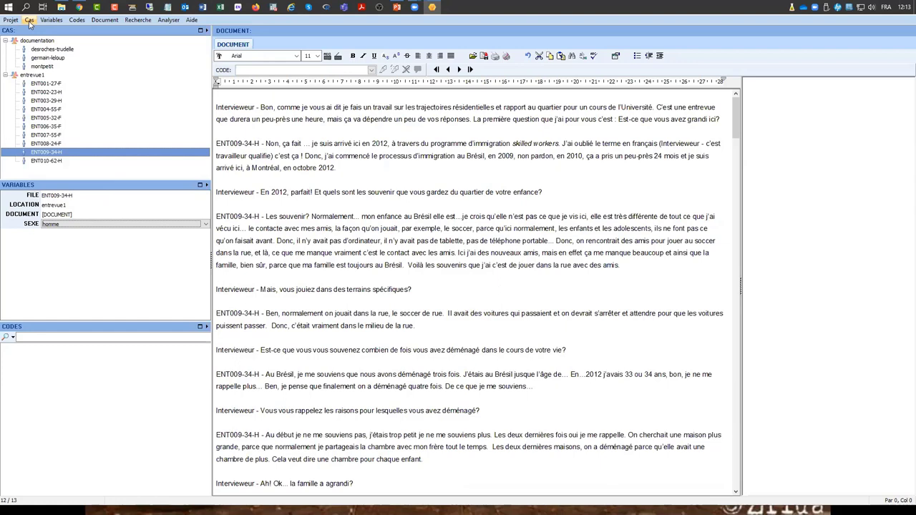
pyautogui.click(111, 225)
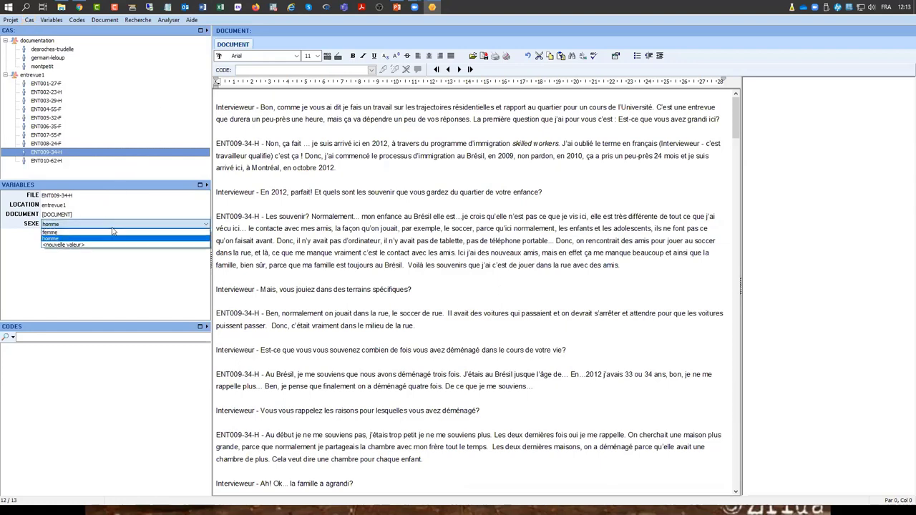
pyautogui.click(118, 228)
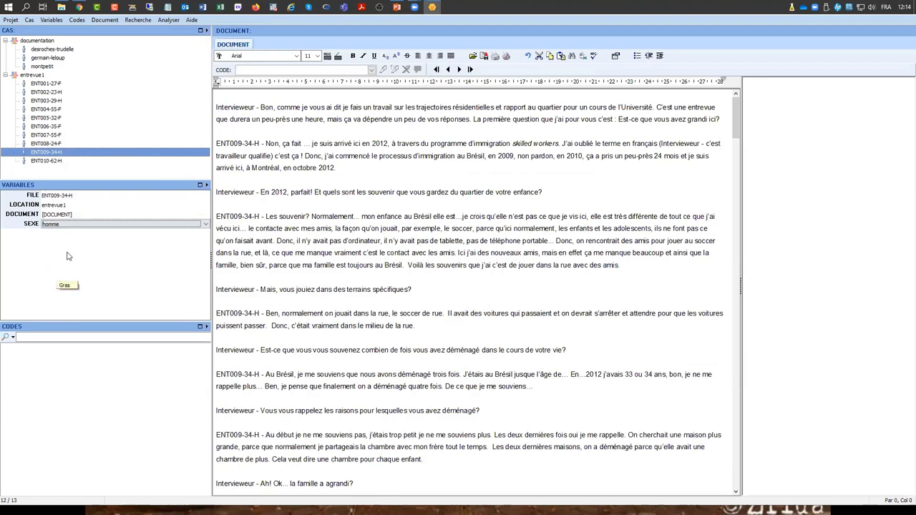
pyautogui.press('Tab')
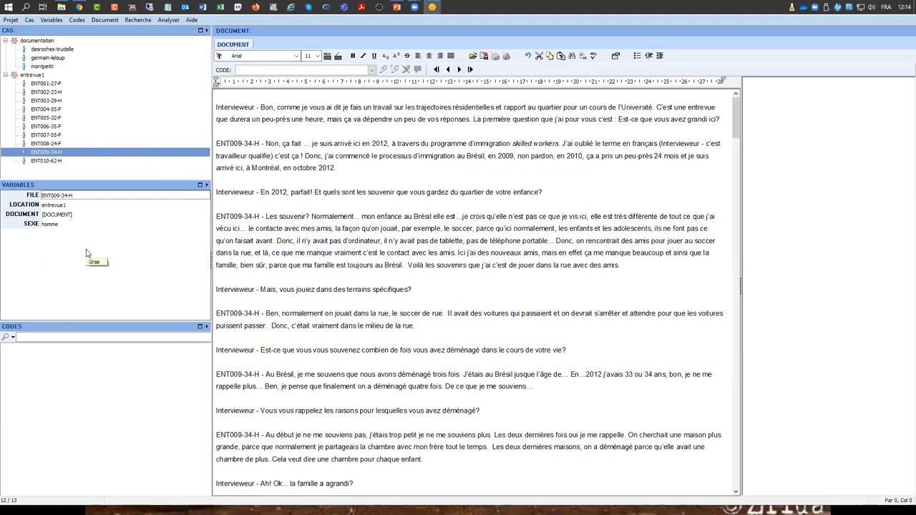
pyautogui.click(29, 20)
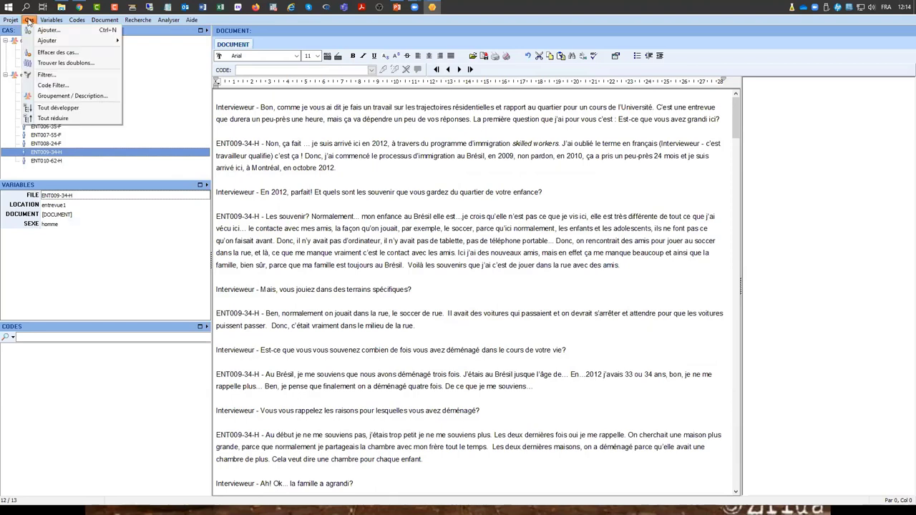
pyautogui.click(49, 108)
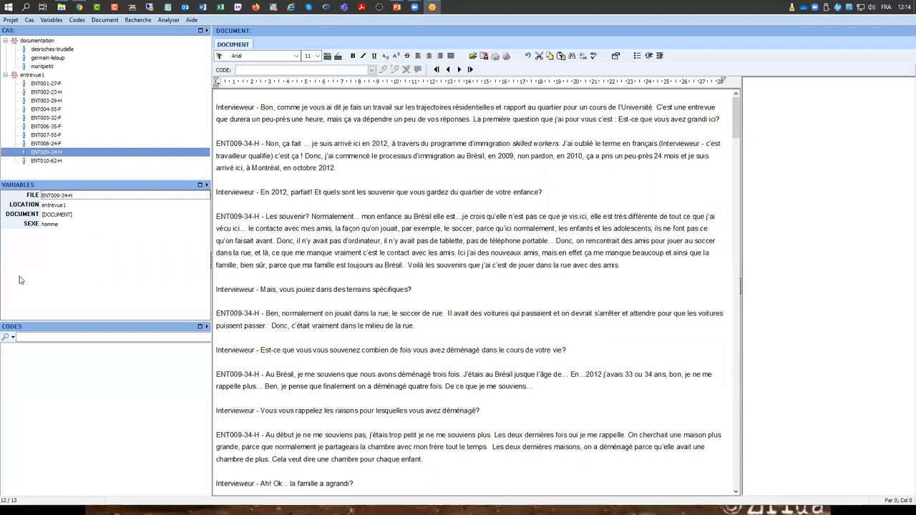
# - Open the variable statistics and compute the frequency table for the SEXE variable
pyautogui.rightClick(86, 260)
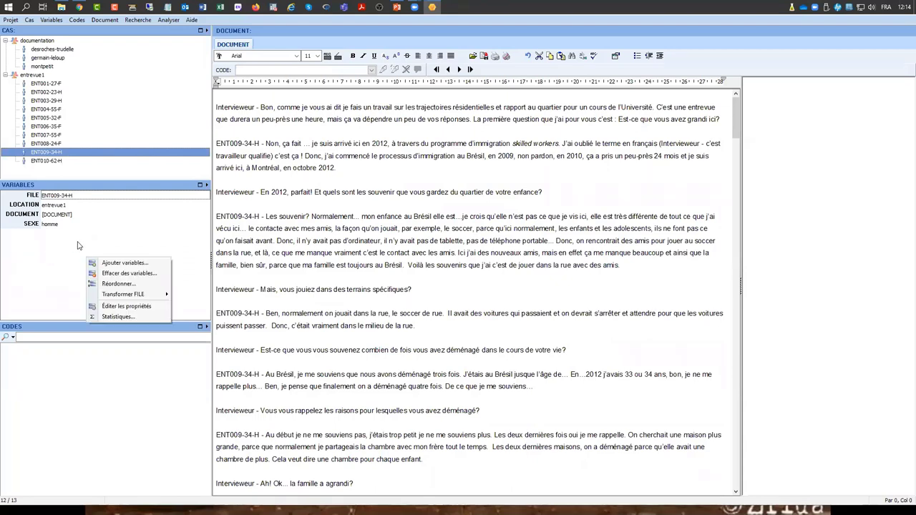
pyautogui.click(124, 319)
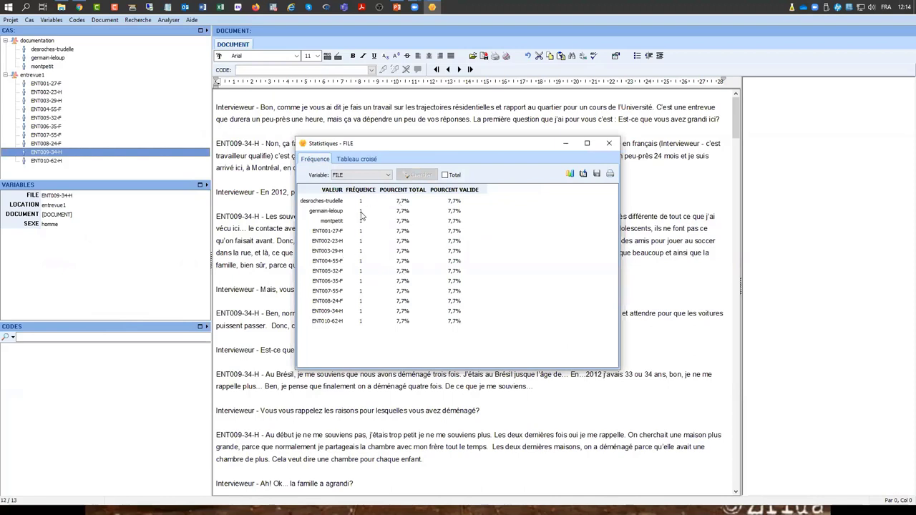
pyautogui.click(369, 176)
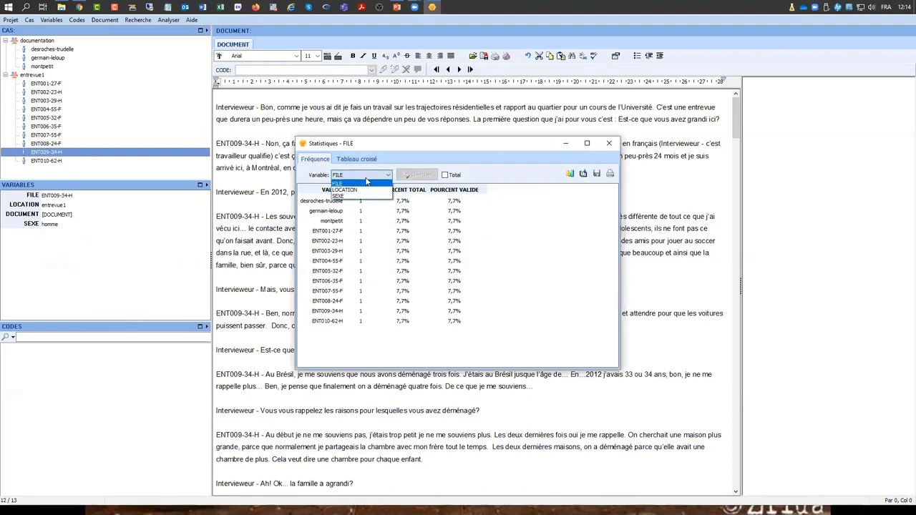
pyautogui.click(370, 196)
pyautogui.click(420, 176)
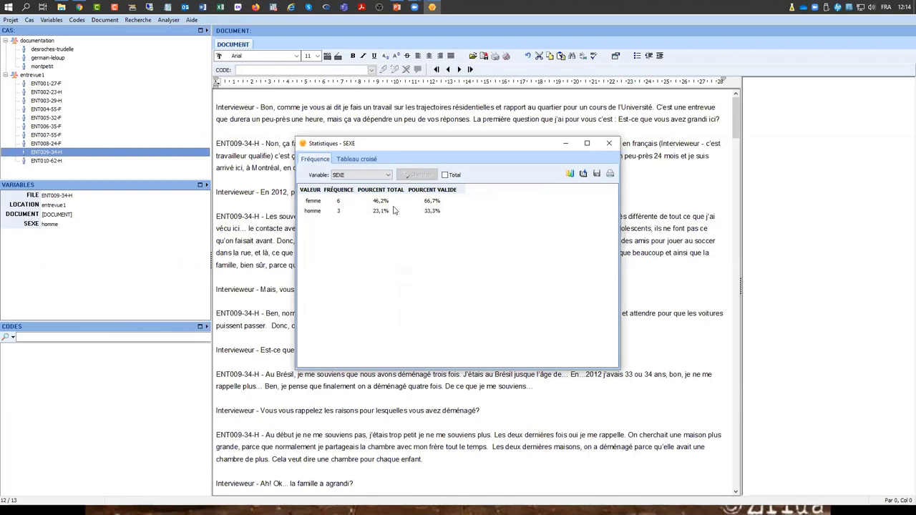
# - Look at the cross-tabulation settings and its display choices, and return to the SEXE frequency table
pyautogui.click(361, 160)
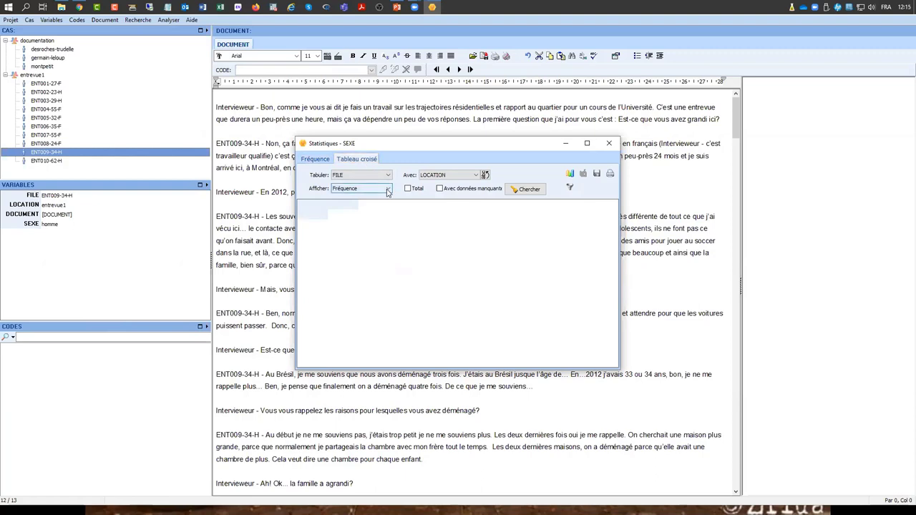
pyautogui.click(388, 190)
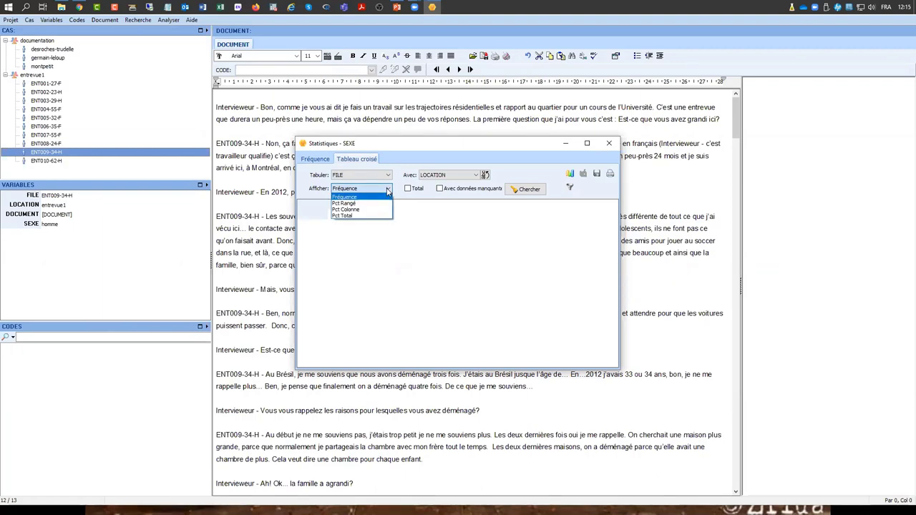
pyautogui.click(324, 160)
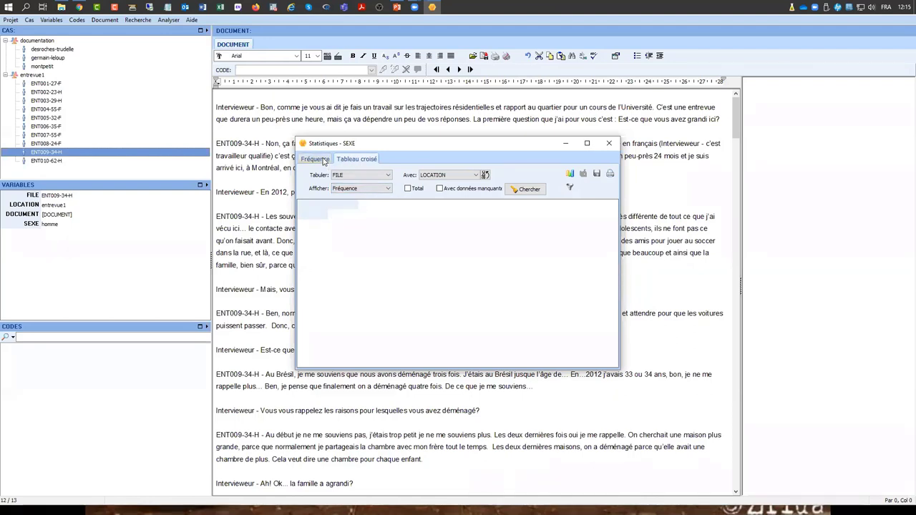
pyautogui.click(324, 161)
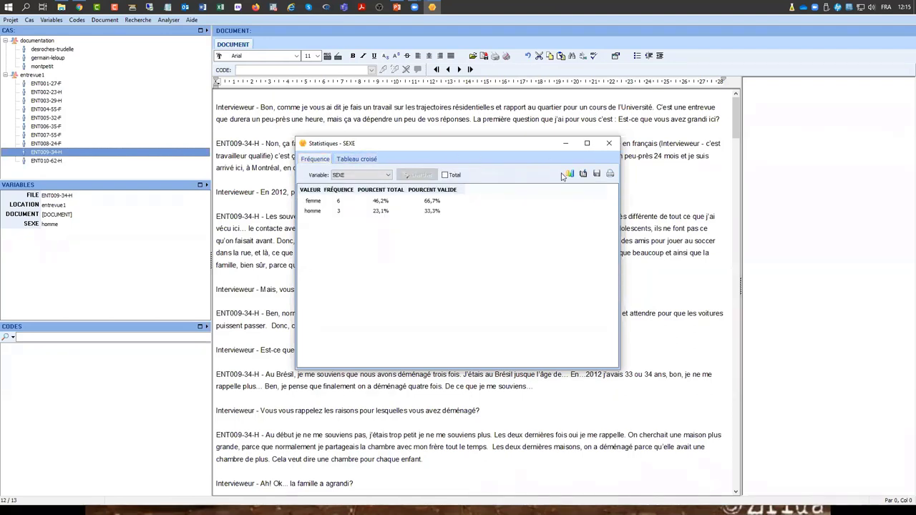
# - Chart the femme and homme frequencies, compare the pie chart with the vertical bar chart, and close the chart and statistics
pyautogui.moveTo(361, 210); pyautogui.dragTo(344, 201)
pyautogui.click(570, 174)
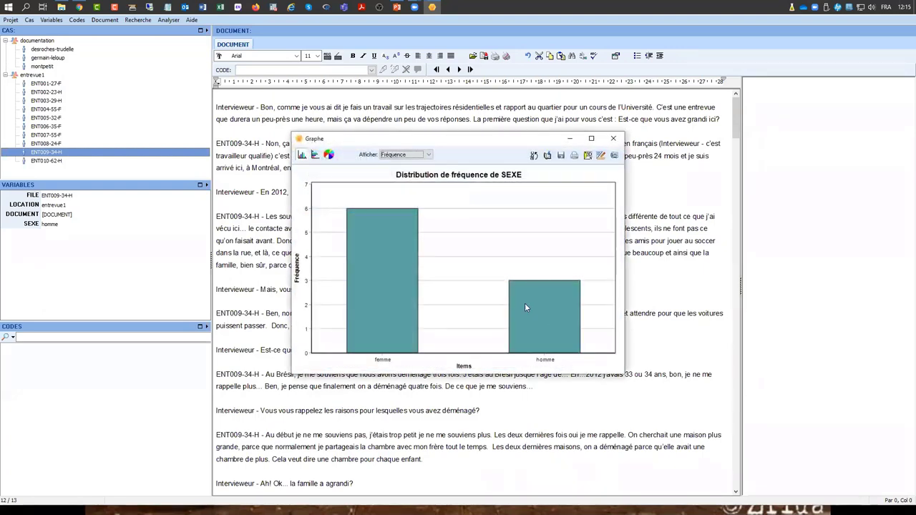
pyautogui.click(329, 155)
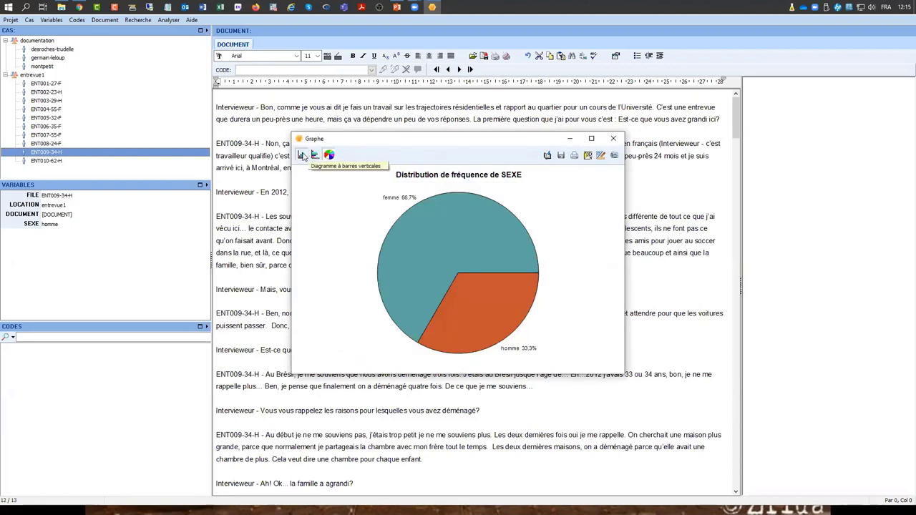
pyautogui.click(302, 155)
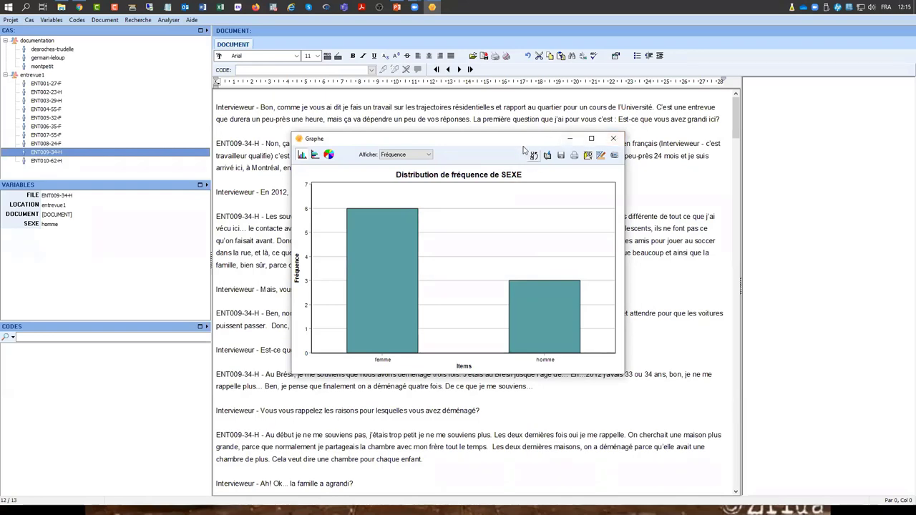
pyautogui.moveTo(514, 140); pyautogui.dragTo(462, 129)
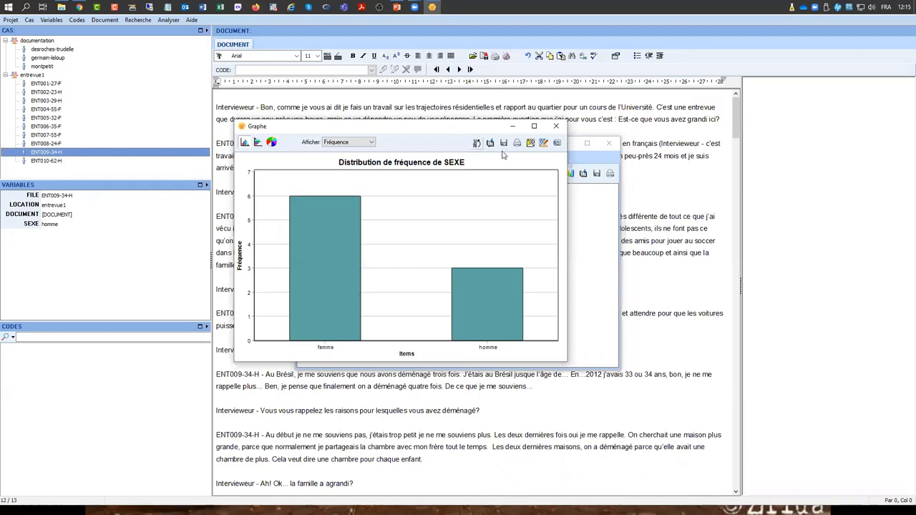
pyautogui.click(557, 132)
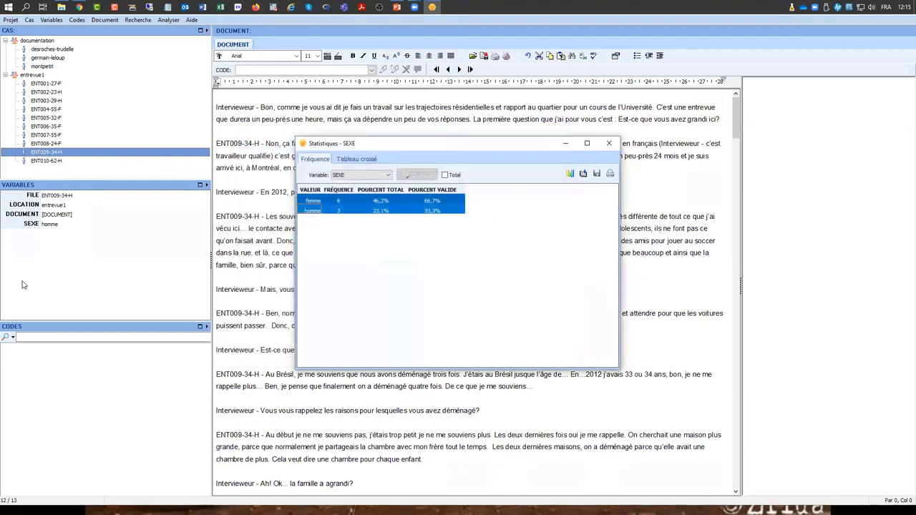
pyautogui.click(609, 144)
# - Create a new variable named AGE with the Numeric data type, stored as an integer
pyautogui.rightClick(35, 248)
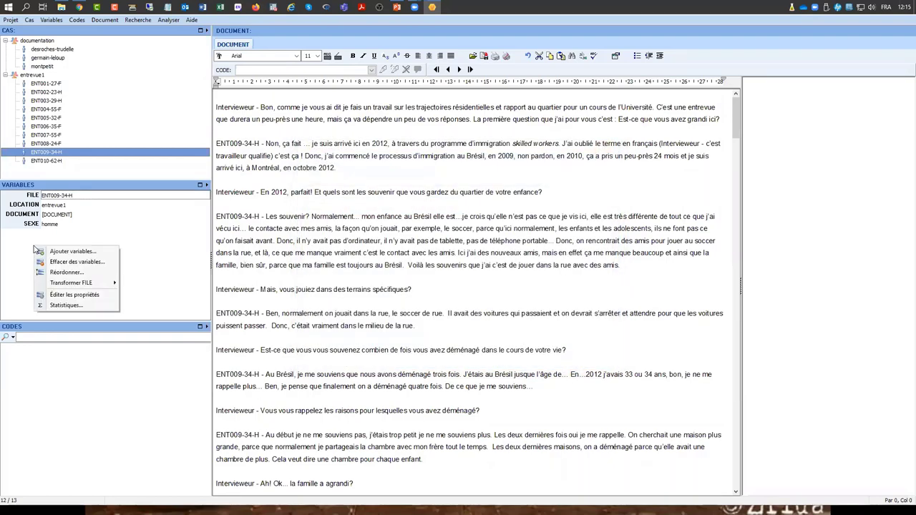
pyautogui.click(54, 252)
pyautogui.write('AGE')
pyautogui.press('Tab')
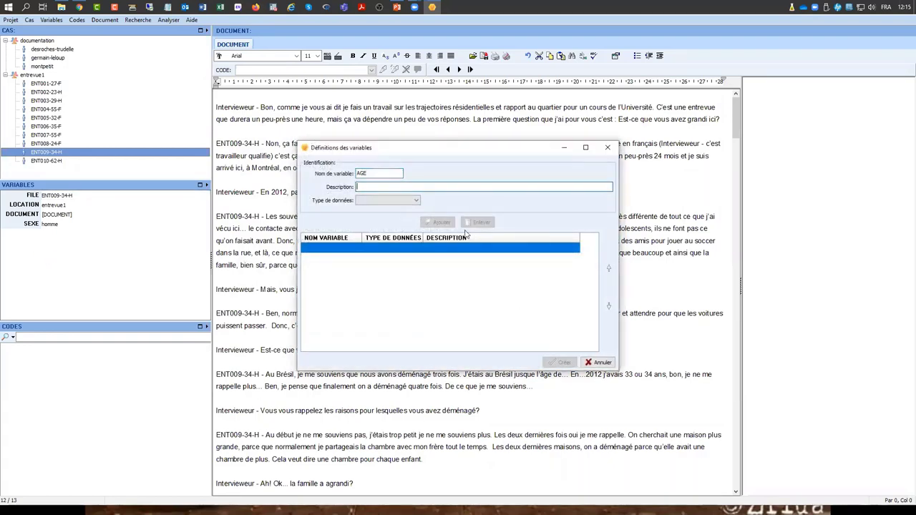
pyautogui.click(396, 202)
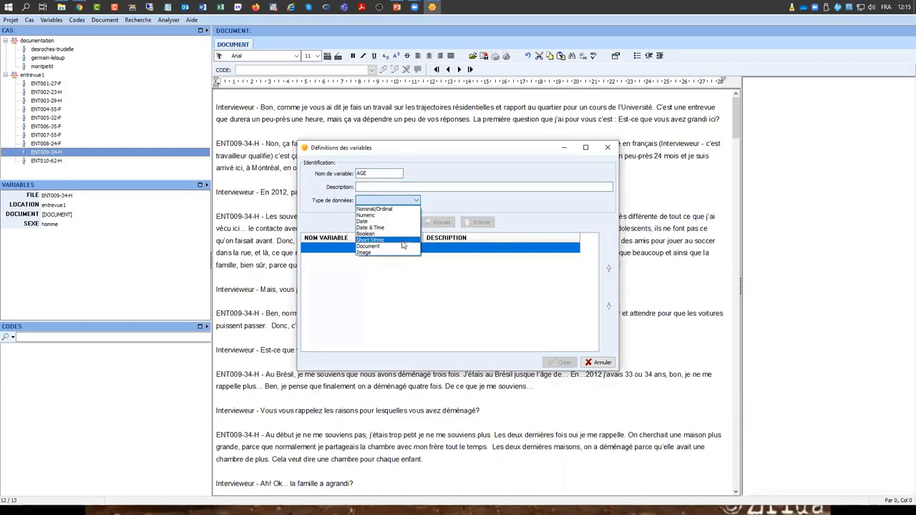
pyautogui.click(403, 216)
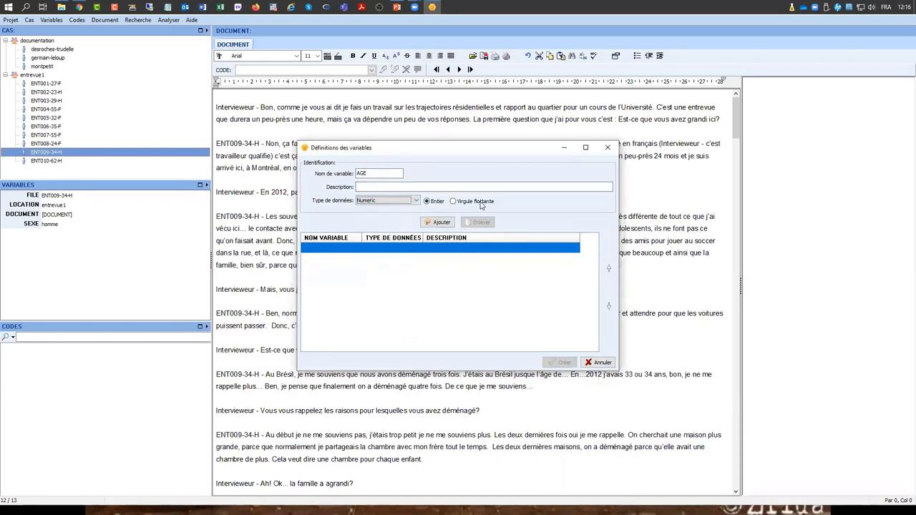
pyautogui.click(439, 222)
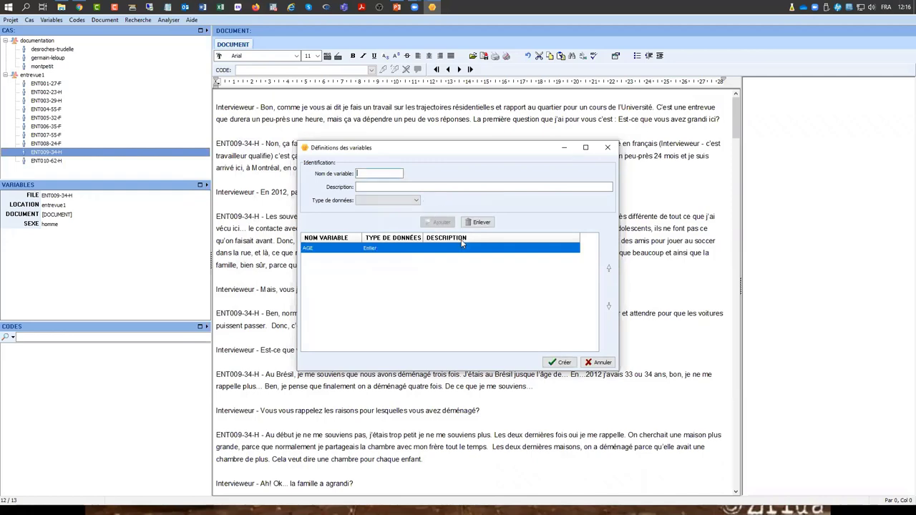
pyautogui.click(563, 363)
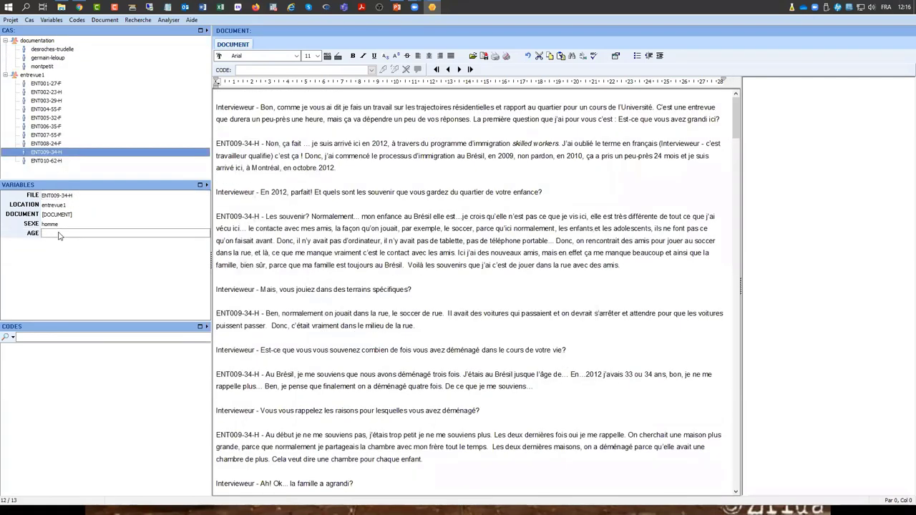
# - Set the AGE variable of case ENT001-27-F to 27
pyautogui.click(46, 84)
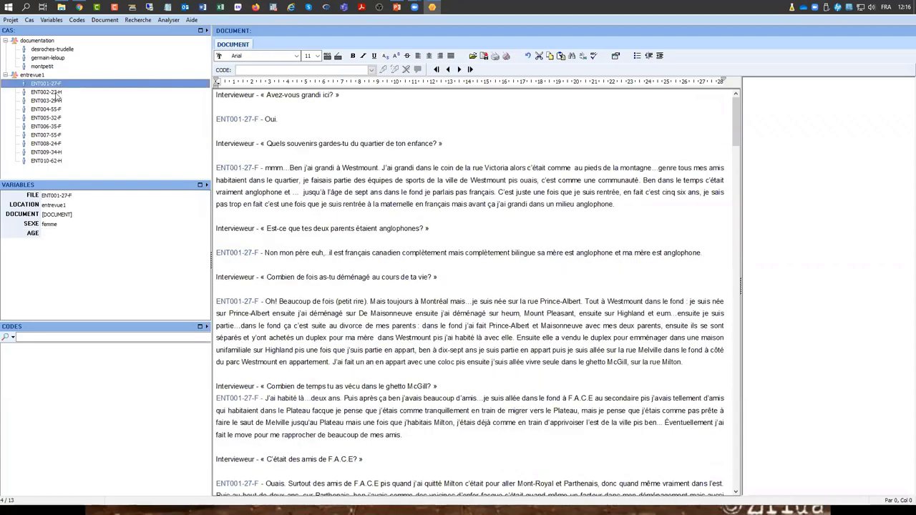
pyautogui.click(78, 234)
pyautogui.write('27')
# - Look through cases ENT002-23-H, ENT003-29-H and ENT004-55-F and check their SEXE and AGE variables
pyautogui.click(59, 93)
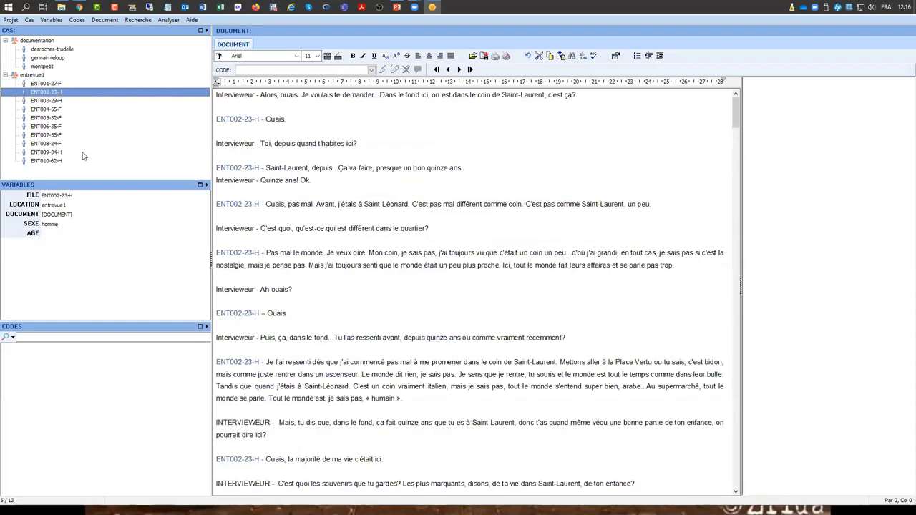
pyautogui.click(73, 235)
pyautogui.click(59, 101)
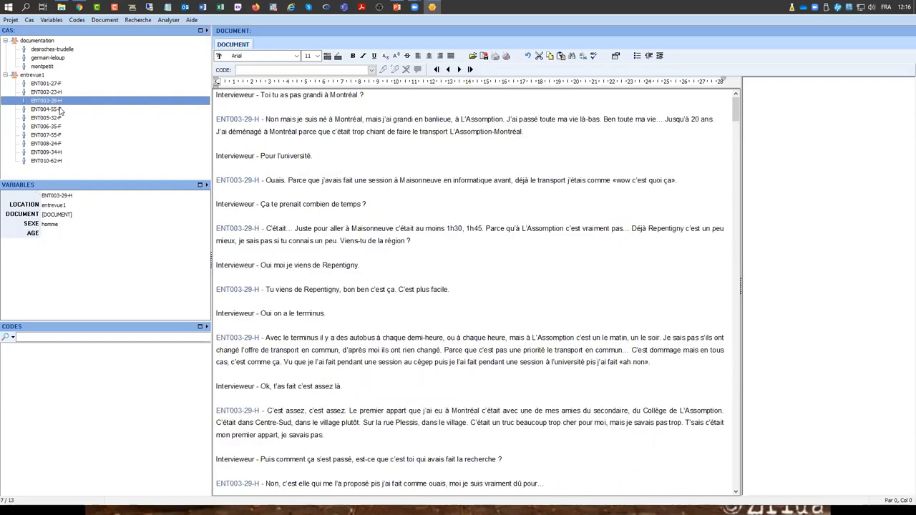
pyautogui.click(60, 111)
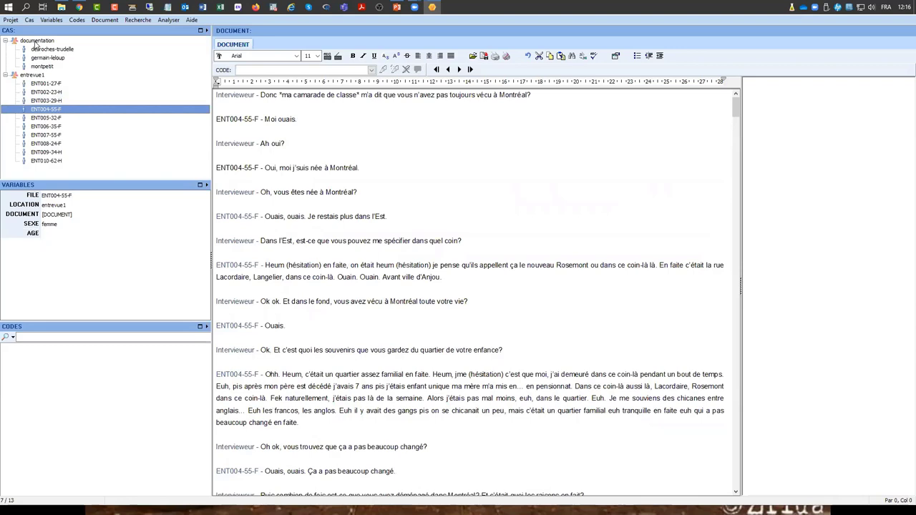
pyautogui.click(101, 237)
# - Open the variable statistics and set the cross-tabulation to tabulate SEXE with LOCATION
pyautogui.rightClick(65, 259)
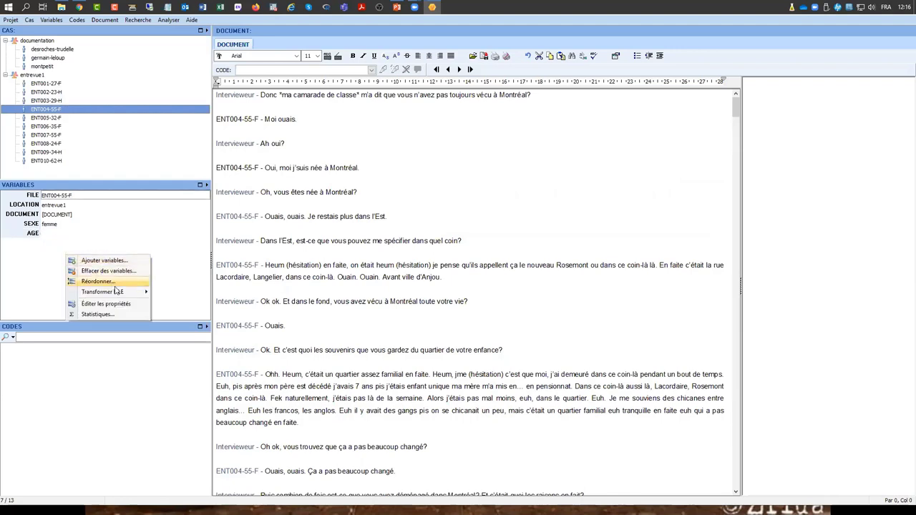
pyautogui.click(86, 315)
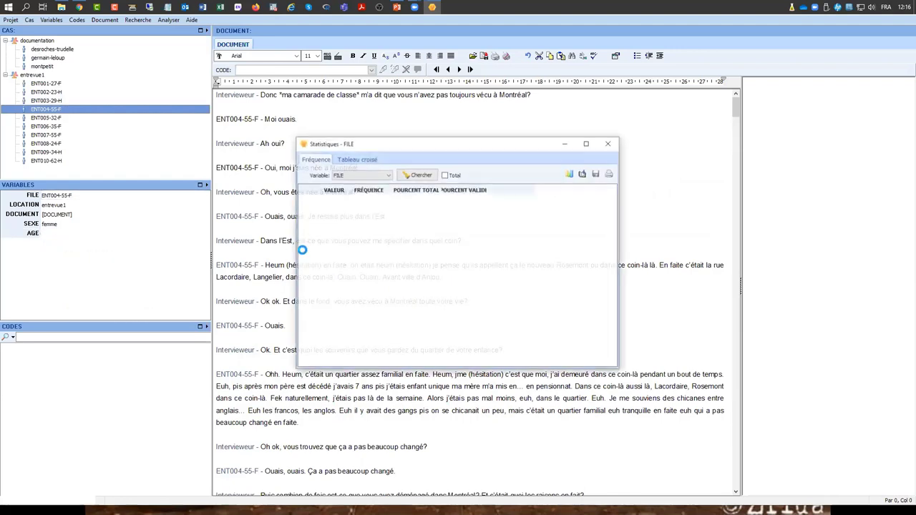
pyautogui.click(357, 159)
pyautogui.click(380, 176)
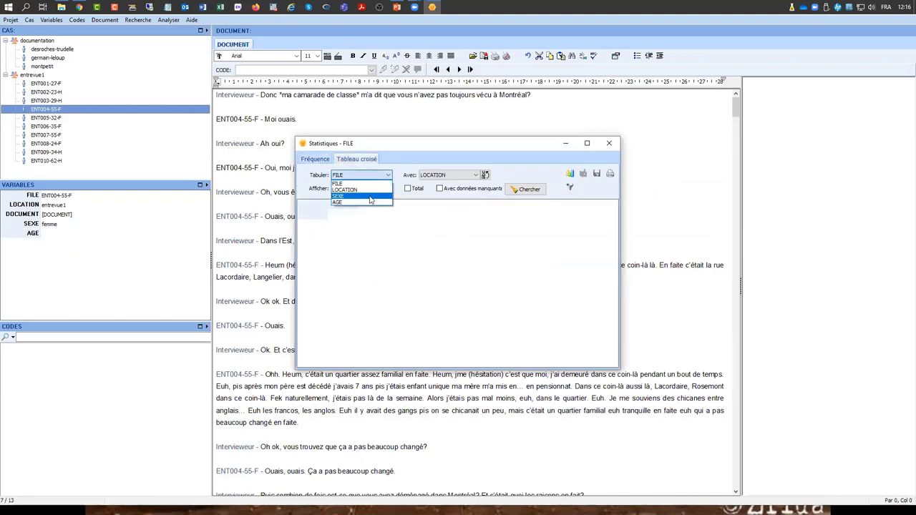
pyautogui.click(372, 196)
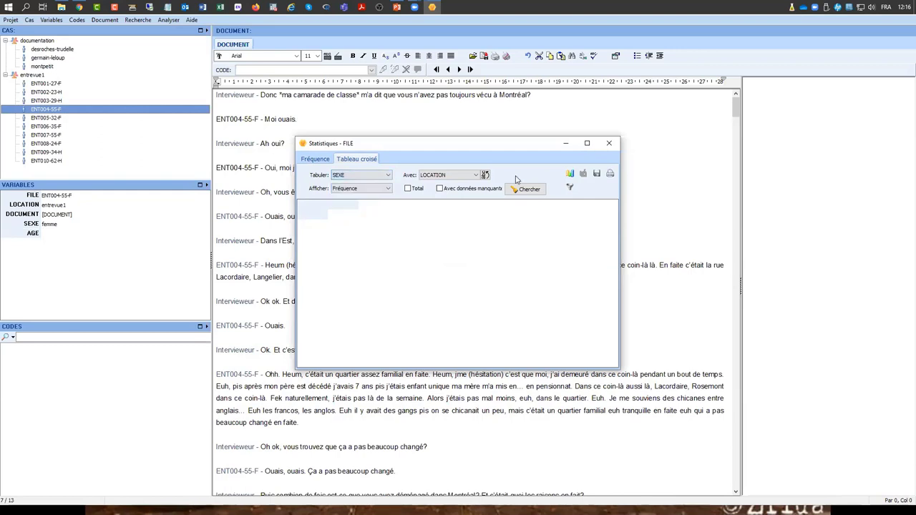
# - Chart the SEXE by LOCATION cross-tabulation, add the chart to the report, and close the chart and statistics
pyautogui.click(570, 174)
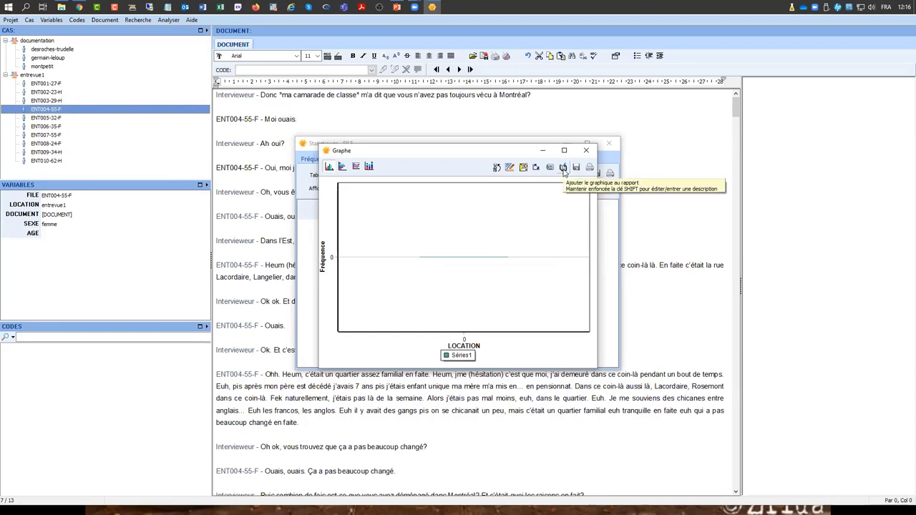
pyautogui.click(563, 168)
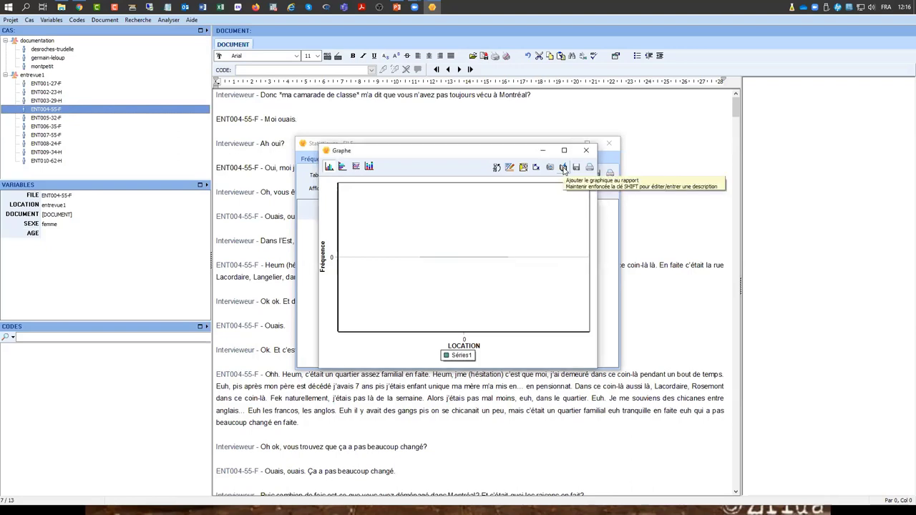
pyautogui.click(586, 151)
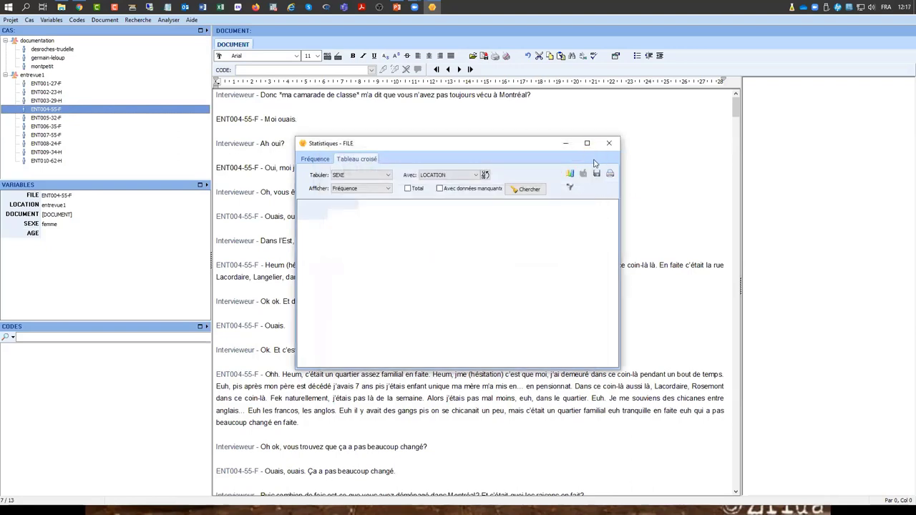
pyautogui.click(610, 144)
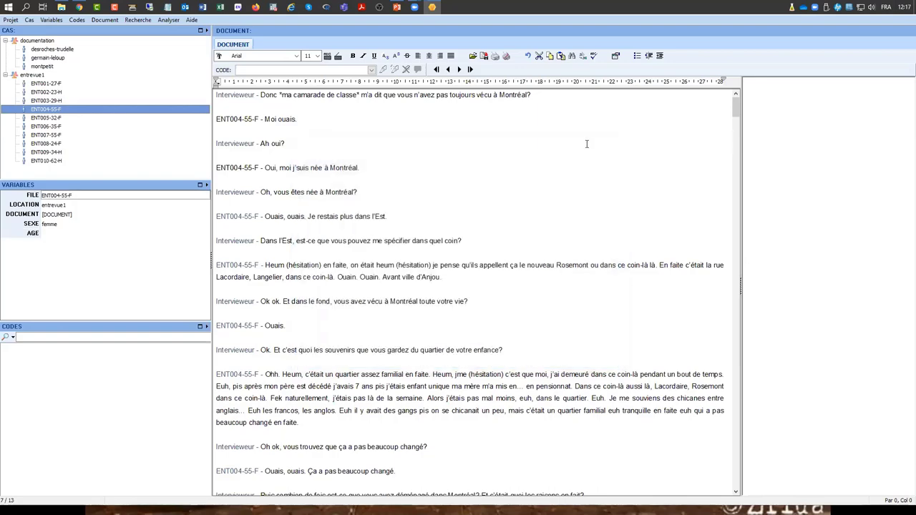
# - View the saved bar chart in the project's report manager and close the manager
pyautogui.click(10, 20)
pyautogui.click(48, 139)
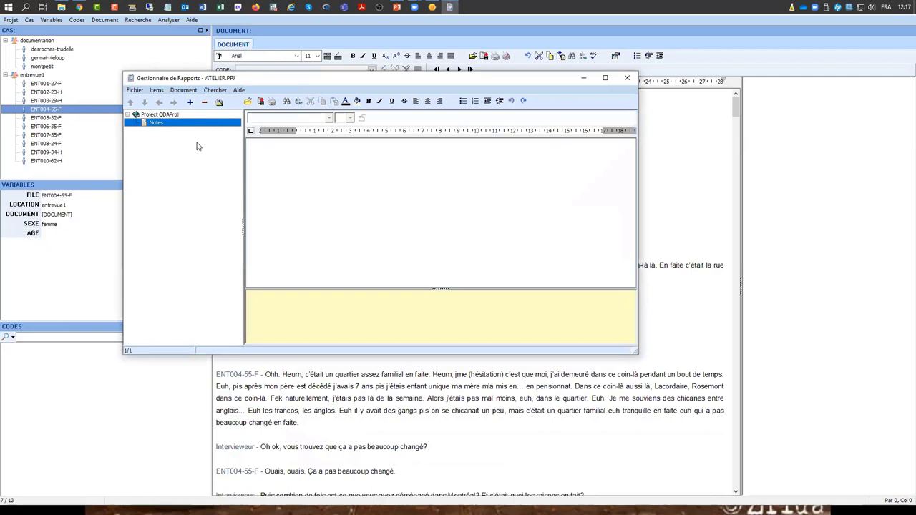
pyautogui.click(184, 139)
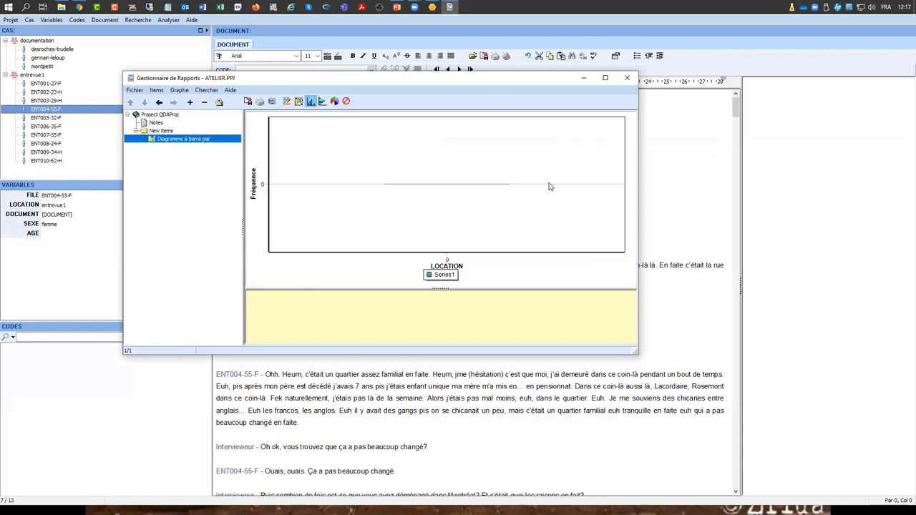
pyautogui.click(627, 78)
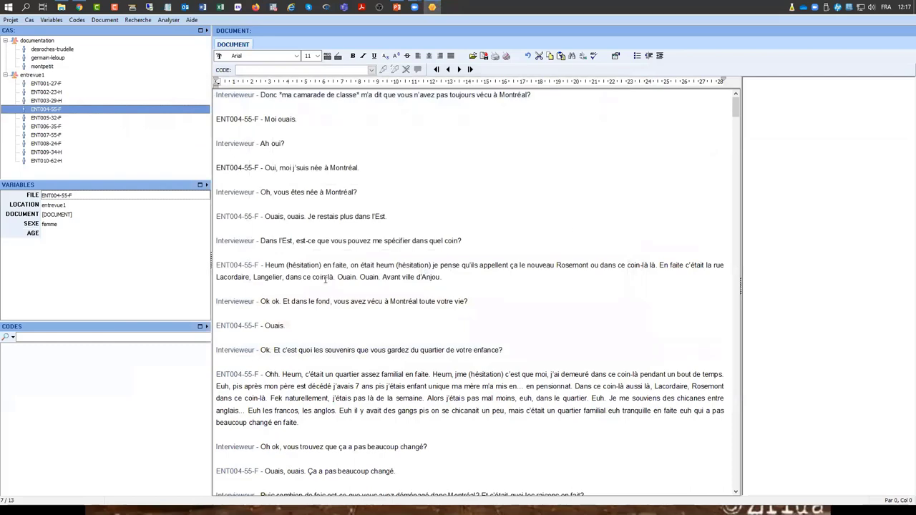
# - Browse back up through the entrevue1 interview cases and display ENT001-27-F
pyautogui.click(71, 161)
pyautogui.click(71, 136)
pyautogui.click(72, 112)
pyautogui.click(72, 89)
pyautogui.click(72, 83)
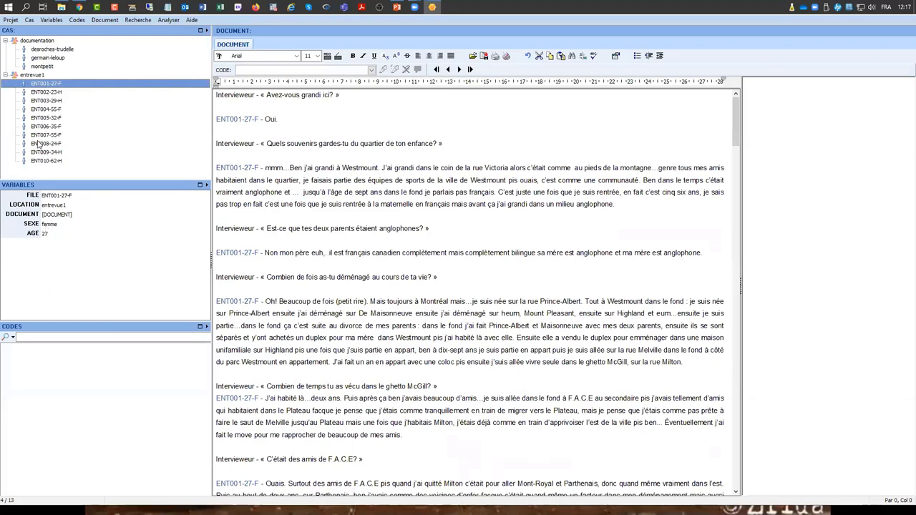
# - Filter the cases to those where SEXE "est égal à" femme
pyautogui.click(29, 20)
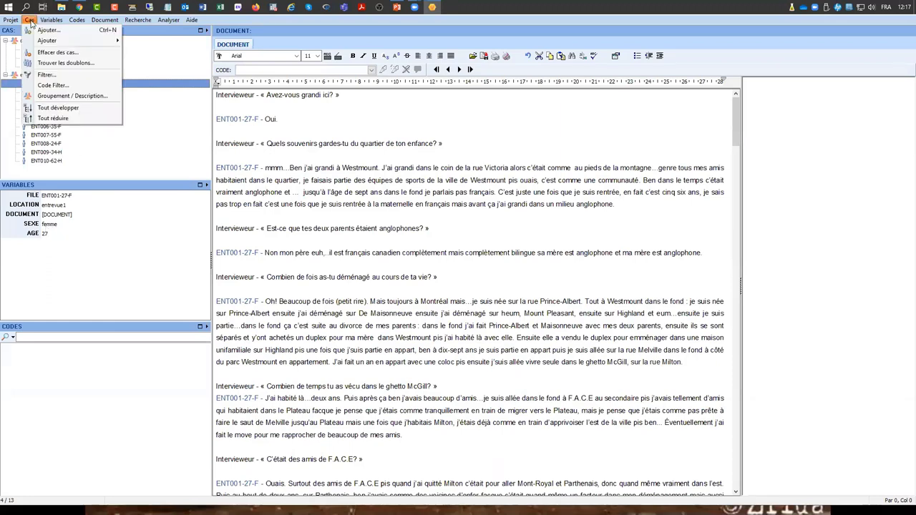
pyautogui.click(65, 76)
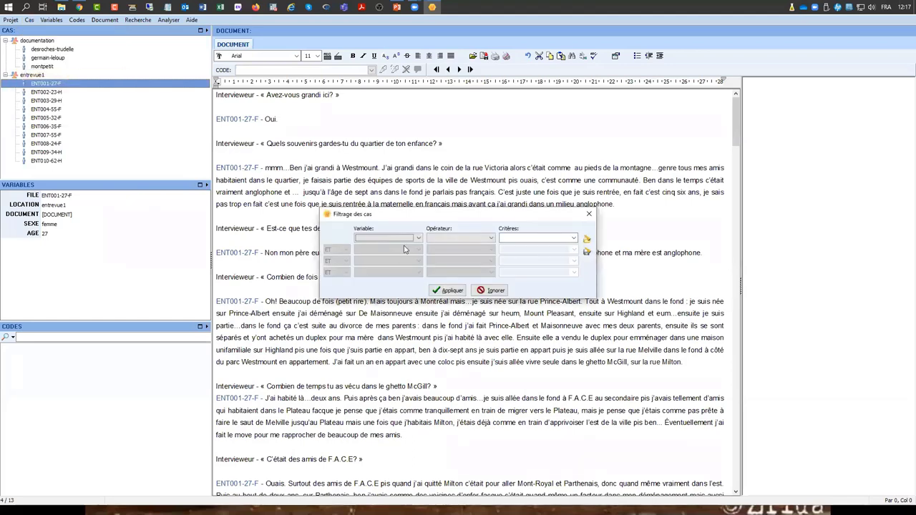
pyautogui.click(419, 239)
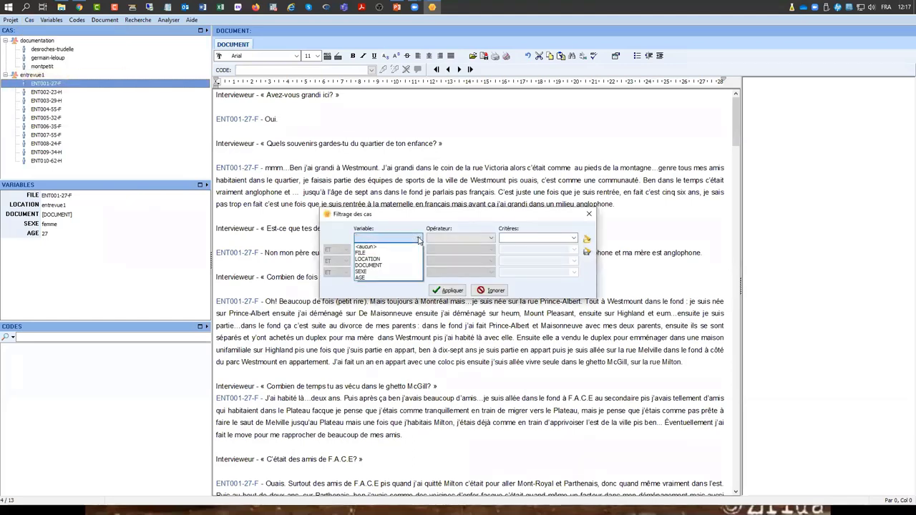
pyautogui.click(400, 272)
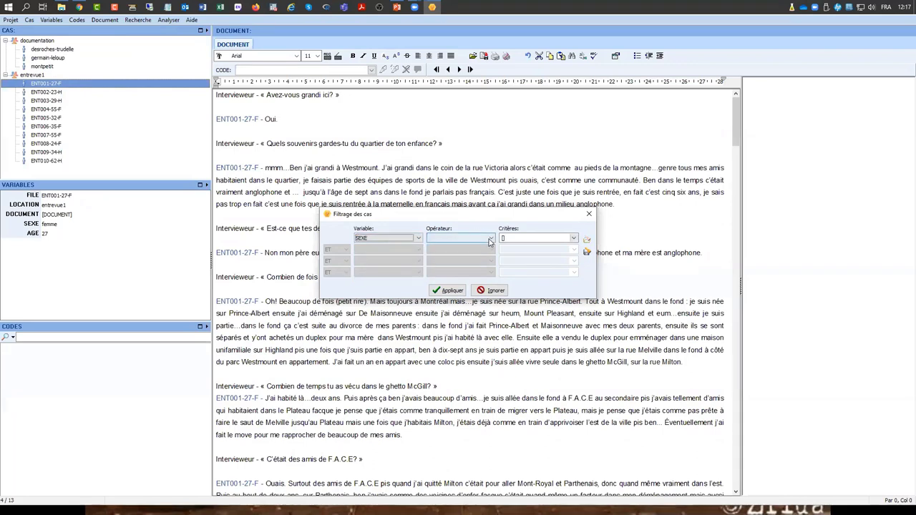
pyautogui.click(491, 239)
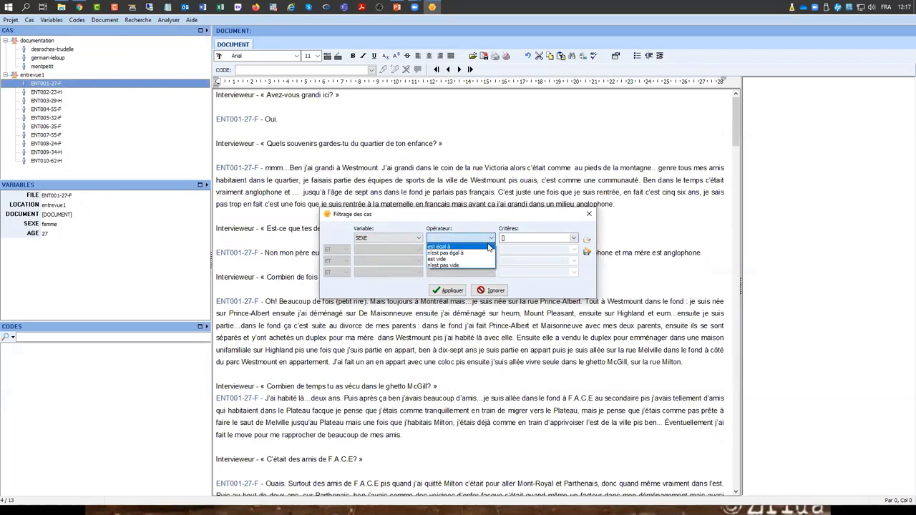
pyautogui.click(490, 247)
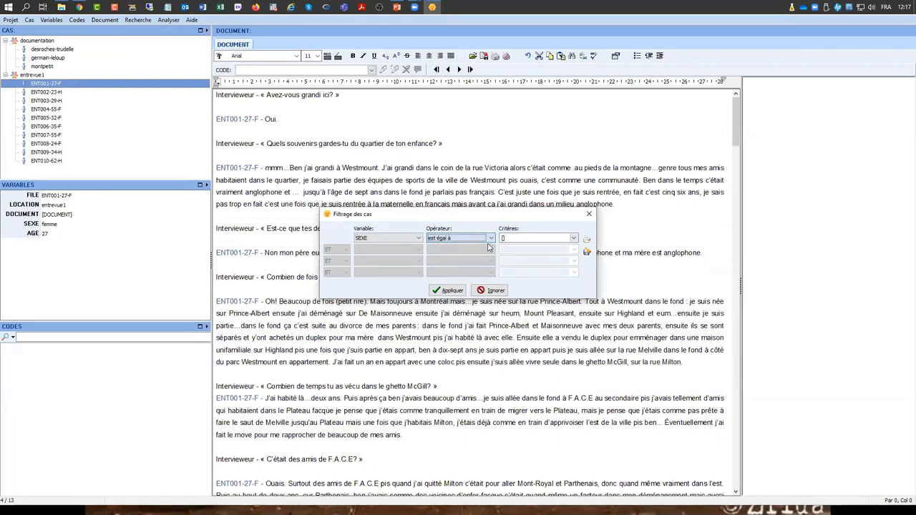
pyautogui.click(574, 238)
pyautogui.click(504, 247)
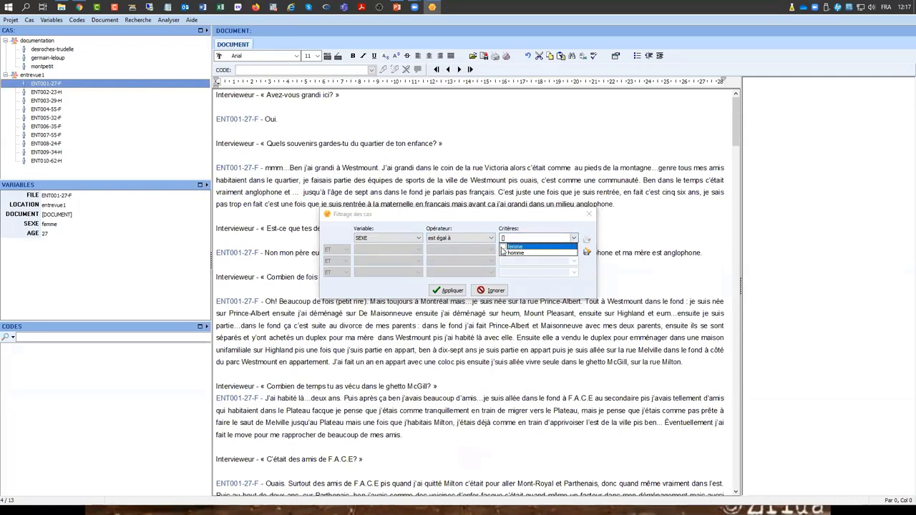
pyautogui.click(452, 290)
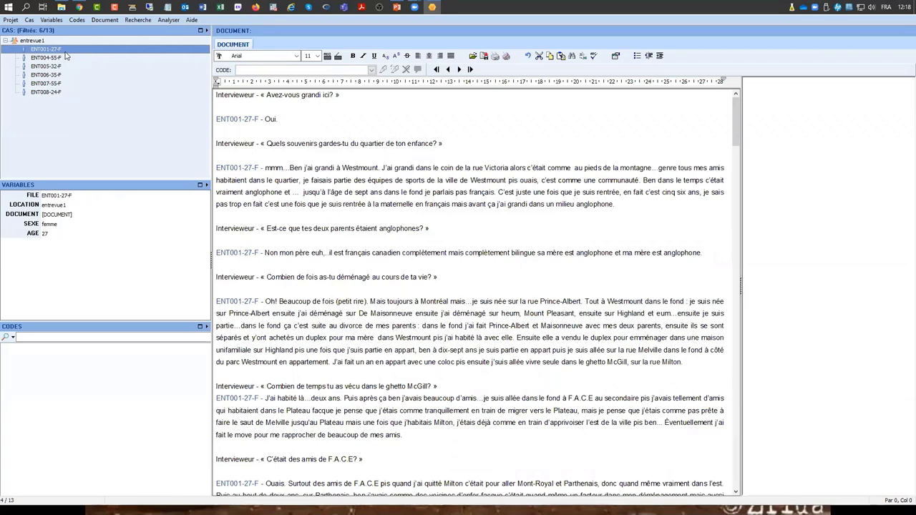
# - Remove the SEXE case filter by setting its variable to <aucun>, and expand the entrevue1 group
pyautogui.click(30, 20)
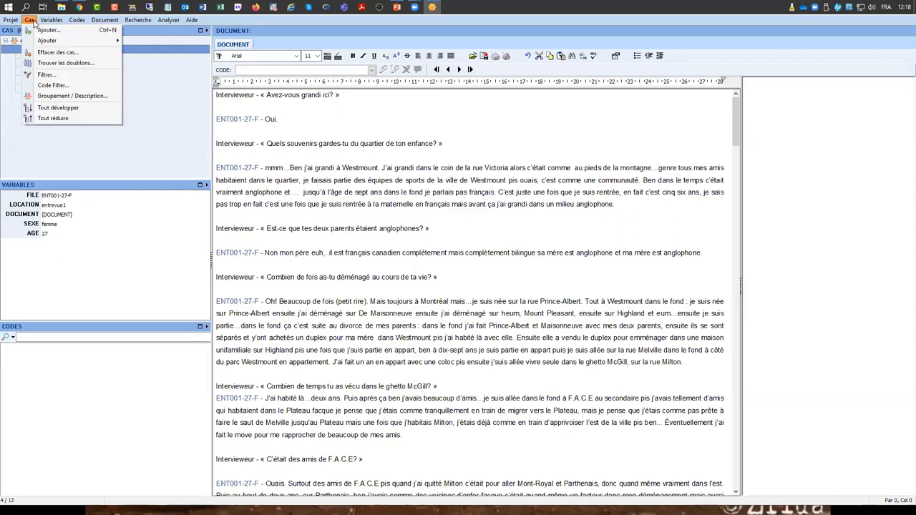
pyautogui.click(63, 76)
pyautogui.click(416, 238)
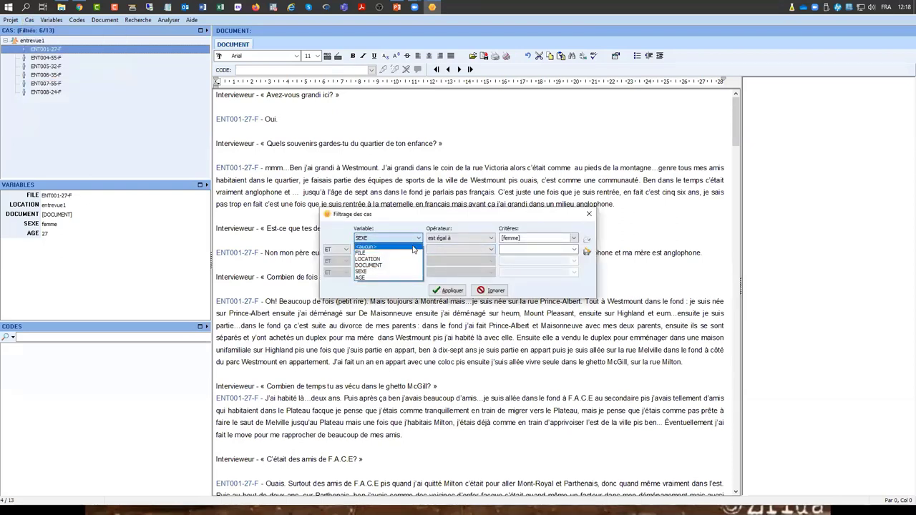
pyautogui.click(413, 248)
pyautogui.click(449, 290)
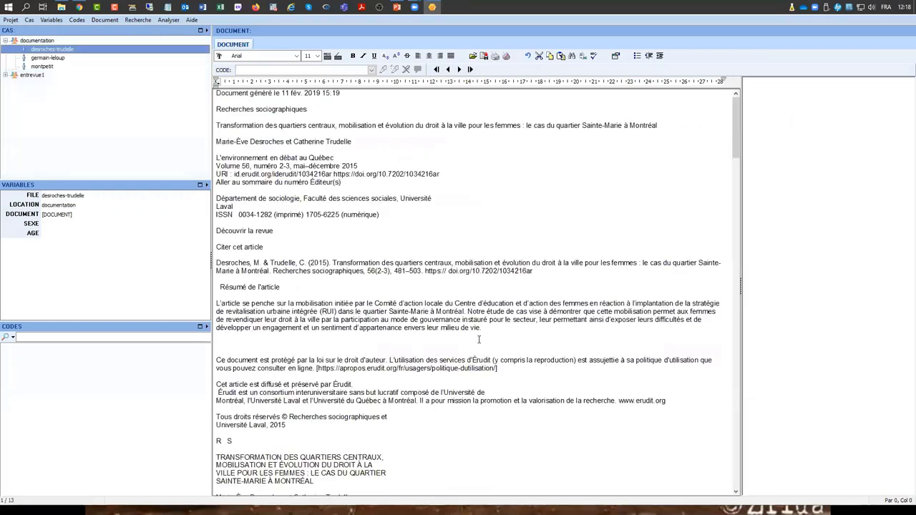
pyautogui.click(6, 75)
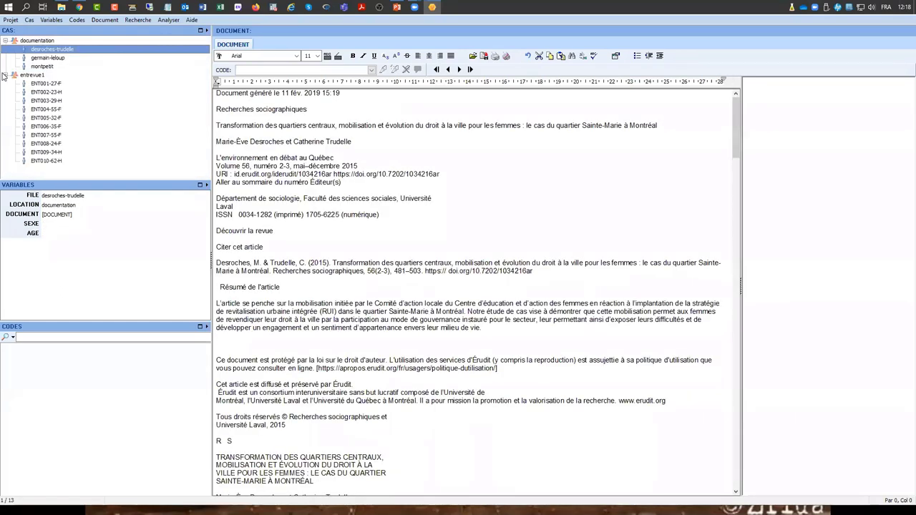
pyautogui.click(30, 20)
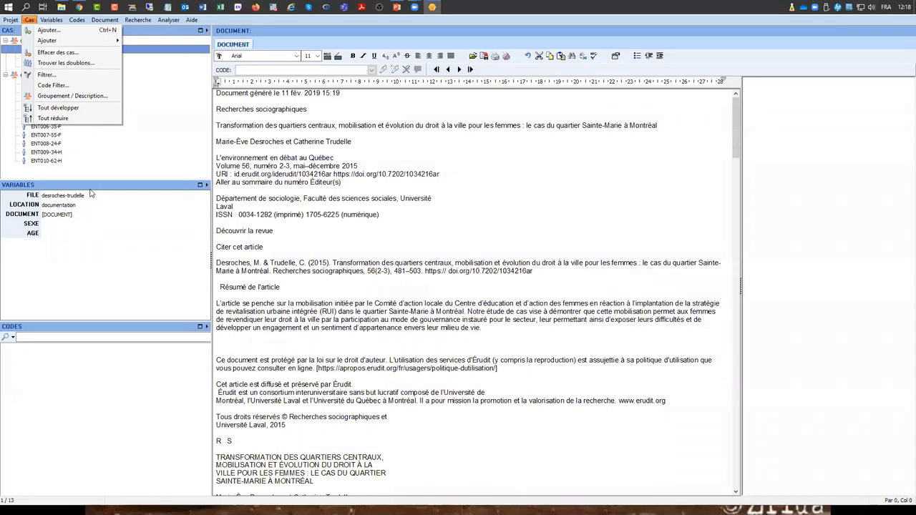
pyautogui.click(69, 266)
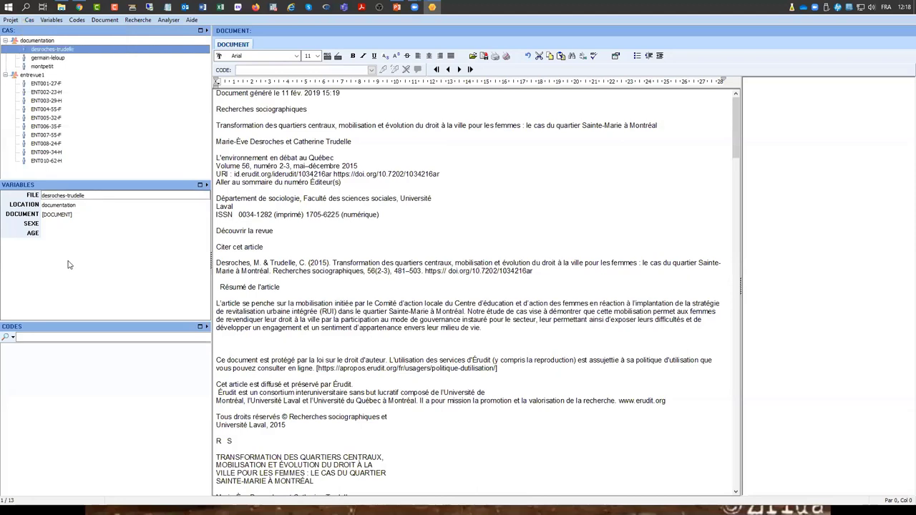
# - Start importing variables from a file, choosing the Excel file variables.xlsx in the variables folder of material-atelier on the desktop
pyautogui.click(52, 21)
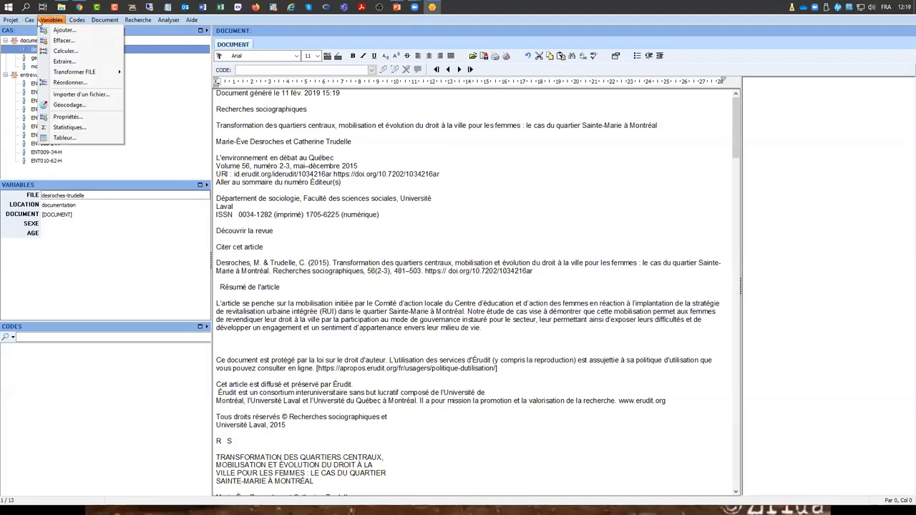
pyautogui.moveTo(34, 21)
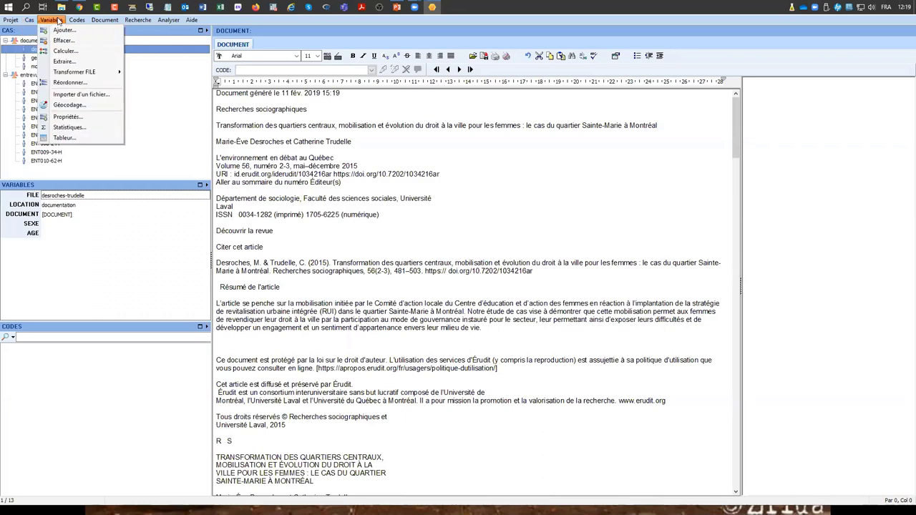
pyautogui.click(84, 95)
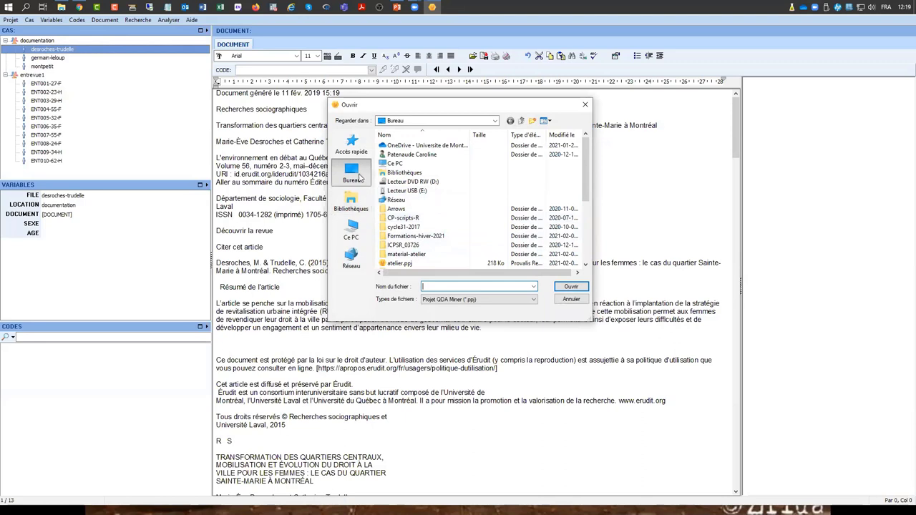
pyautogui.doubleClick(441, 254)
pyautogui.doubleClick(398, 182)
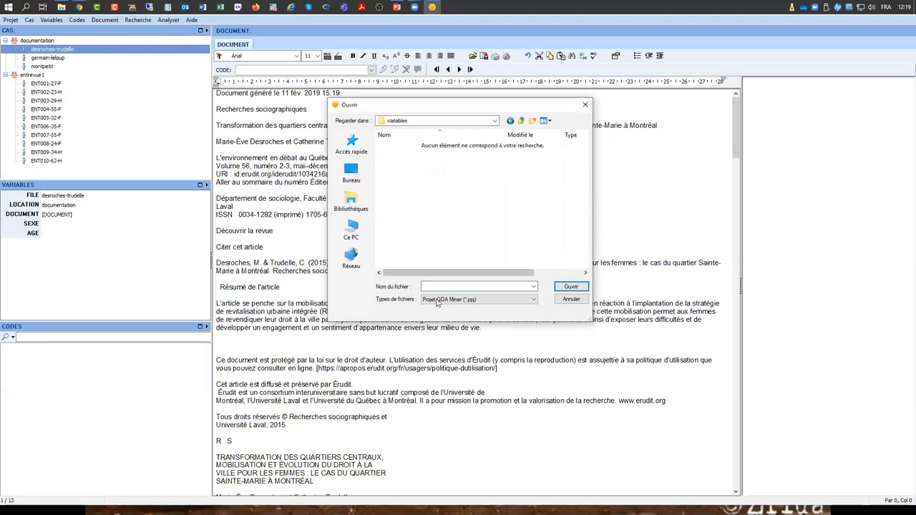
pyautogui.click(466, 299)
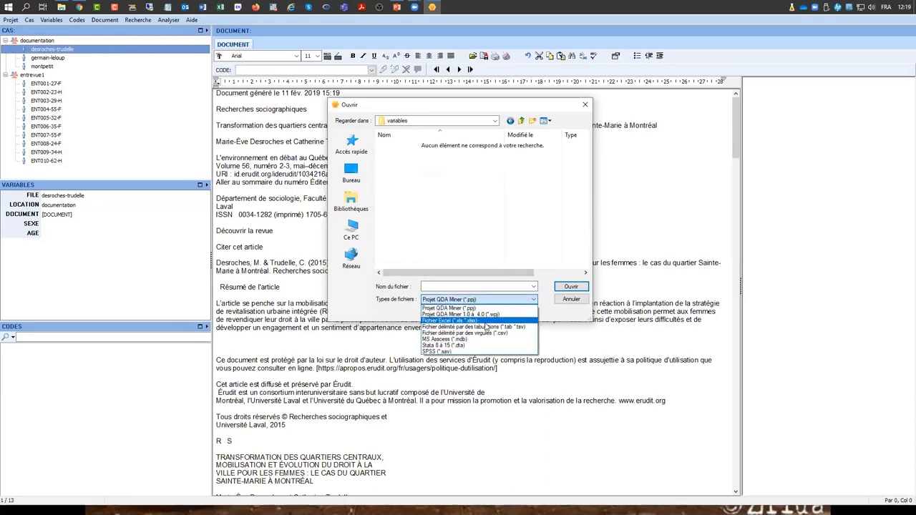
pyautogui.click(487, 321)
pyautogui.click(403, 146)
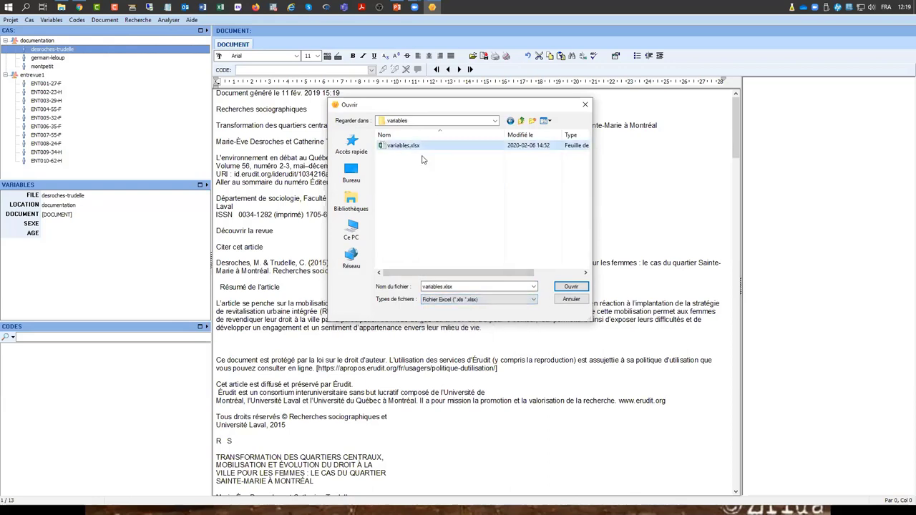
pyautogui.click(570, 288)
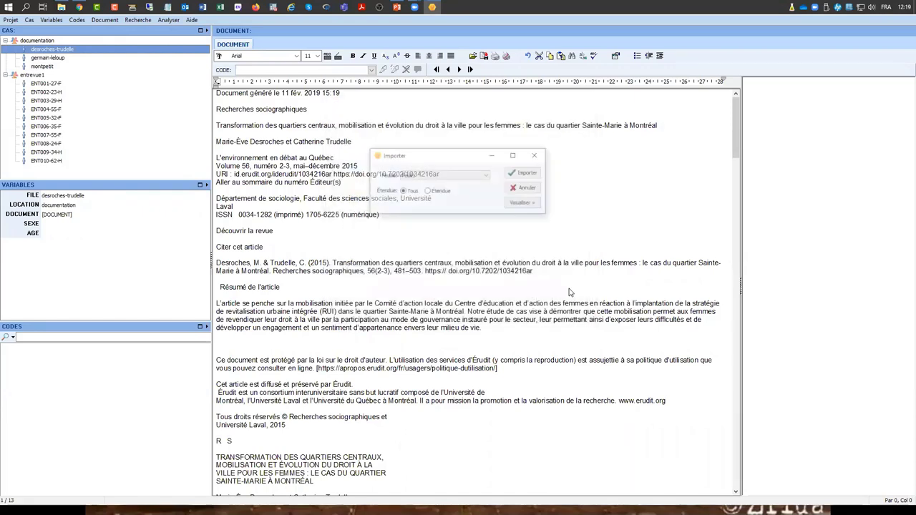
# - Preview the contents of sheet Feuil1, enlarging the import window and widening the columns to read the file names and quartiers
pyautogui.click(528, 203)
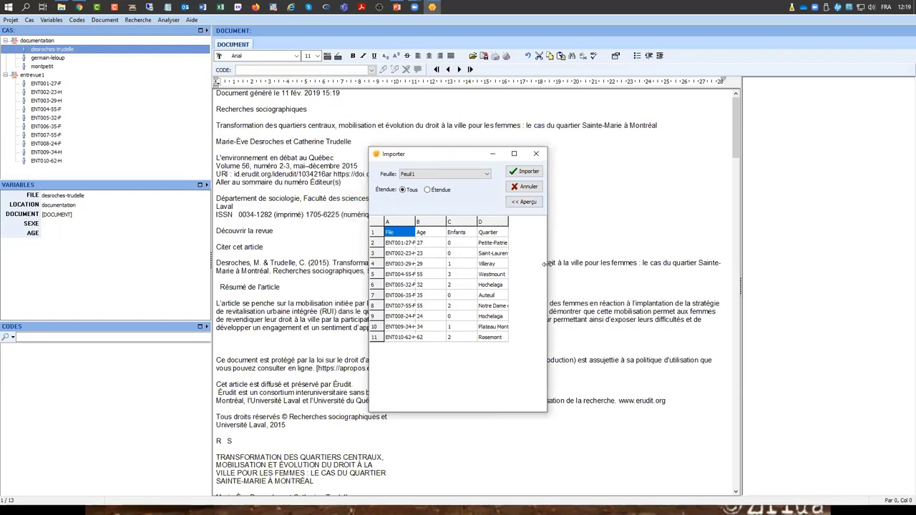
pyautogui.moveTo(547, 265); pyautogui.dragTo(728, 269)
pyautogui.moveTo(468, 222); pyautogui.dragTo(520, 221)
pyautogui.moveTo(582, 223); pyautogui.dragTo(600, 224)
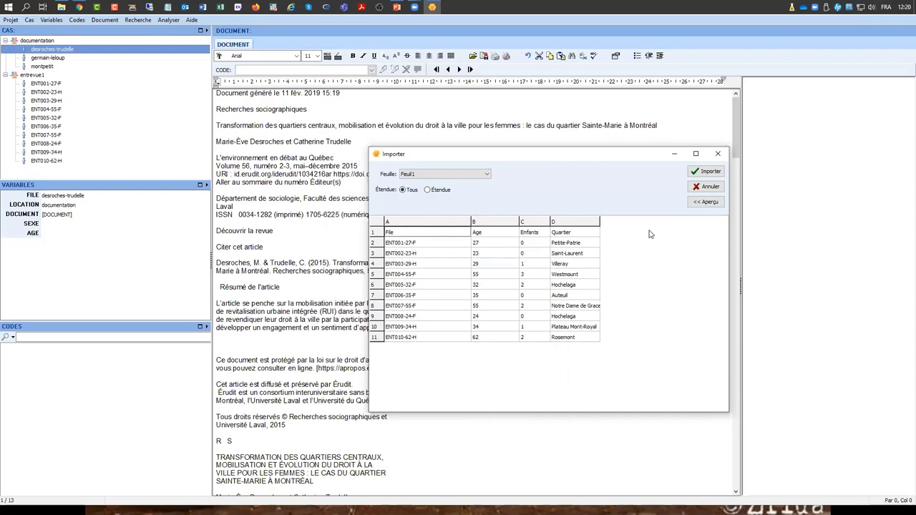
# - Import the full sheet with FILE as the key variable and accept creating the new variables
pyautogui.click(706, 171)
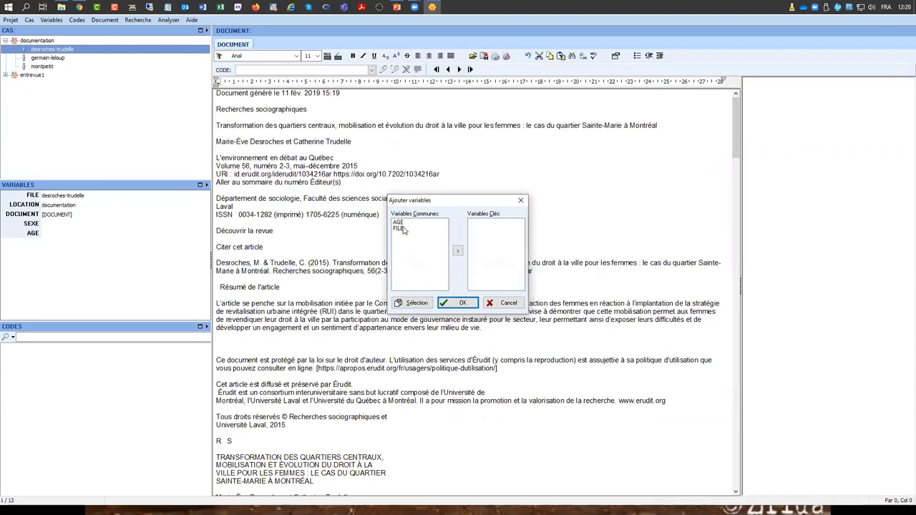
pyautogui.click(402, 229)
pyautogui.click(457, 252)
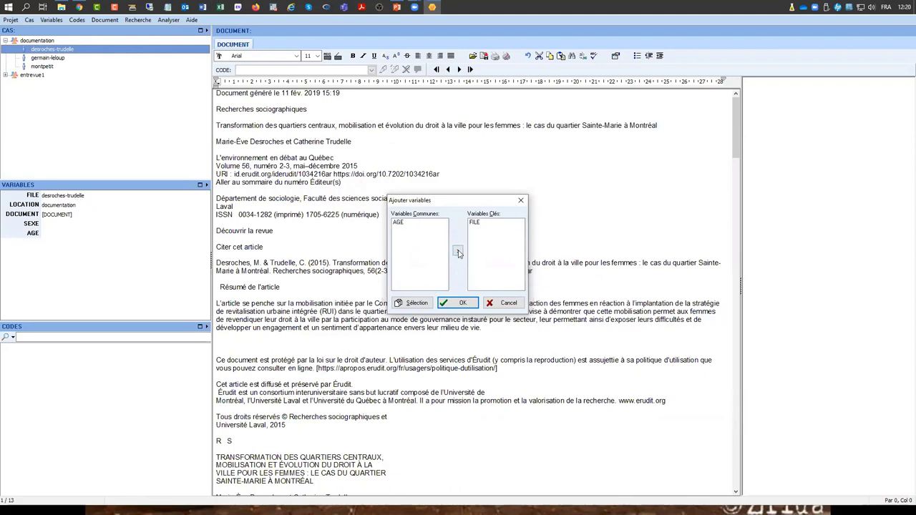
pyautogui.click(464, 304)
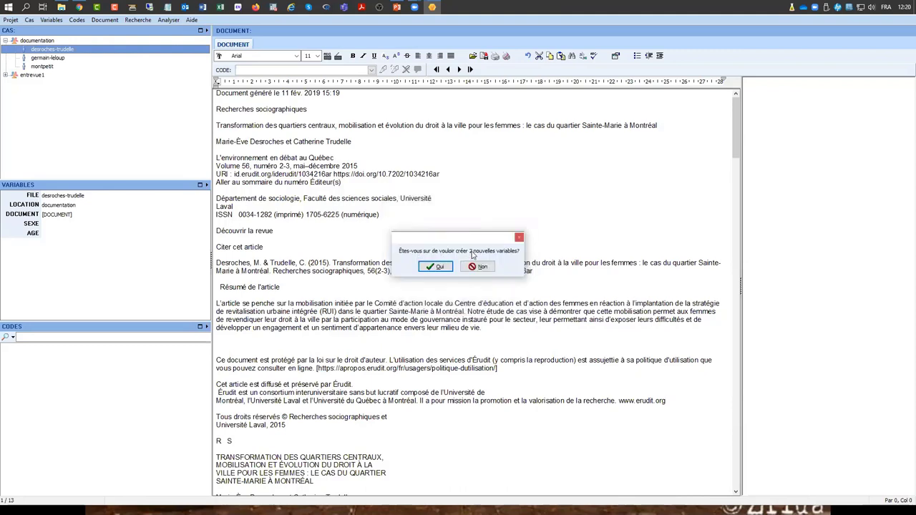
pyautogui.click(435, 268)
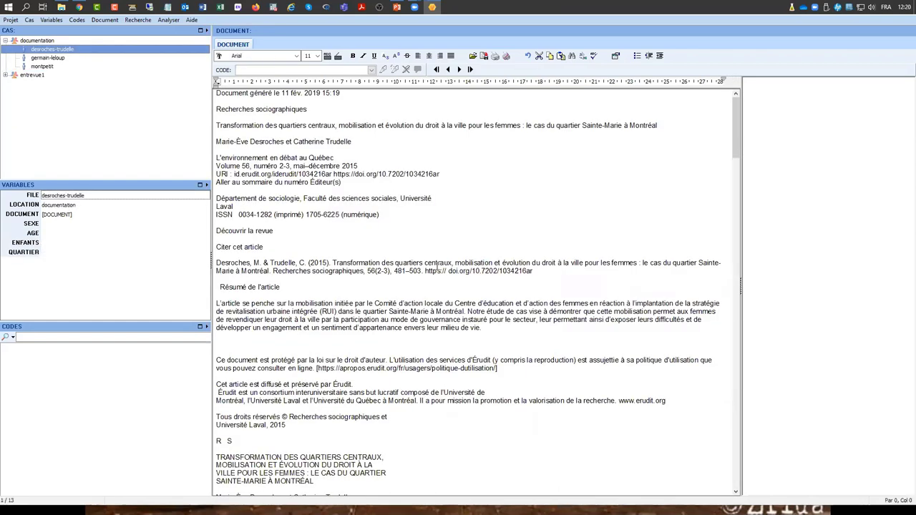
# - Check the variables of the germain-leloup and montpetit documentation cases, ending back on desroches-trudelle
pyautogui.click(56, 60)
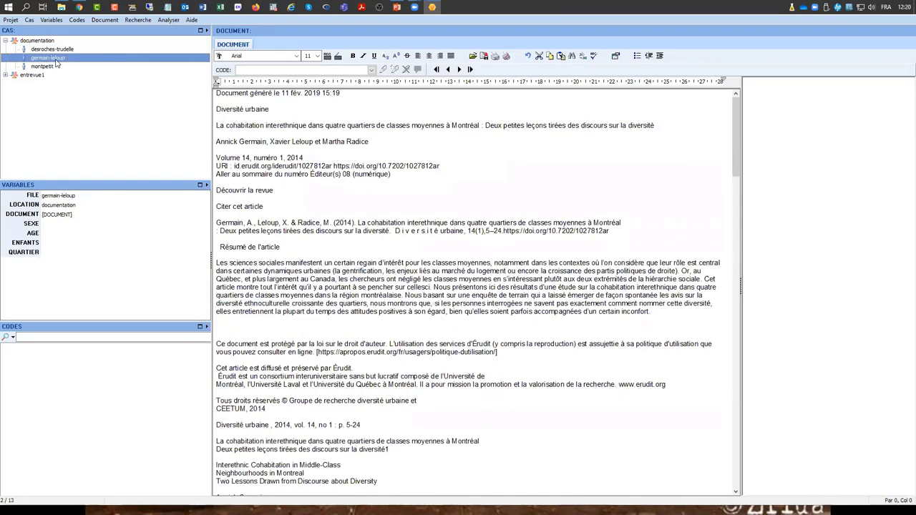
pyautogui.click(58, 66)
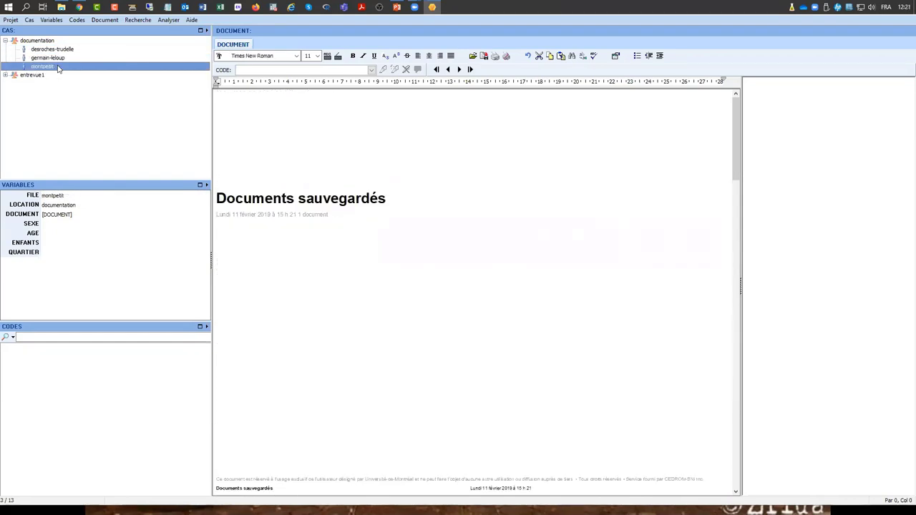
pyautogui.press('Up')
pyautogui.press('Up')
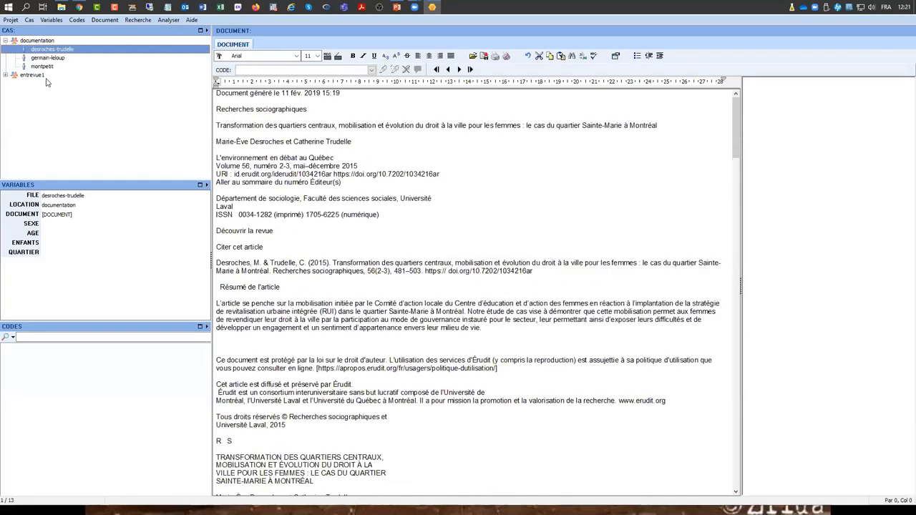
# - Expand the entrevue1 group and spot-check the imported variables of ENT001, ENT005, ENT007 and ENT009, returning to ENT001-27-F
pyautogui.click(6, 75)
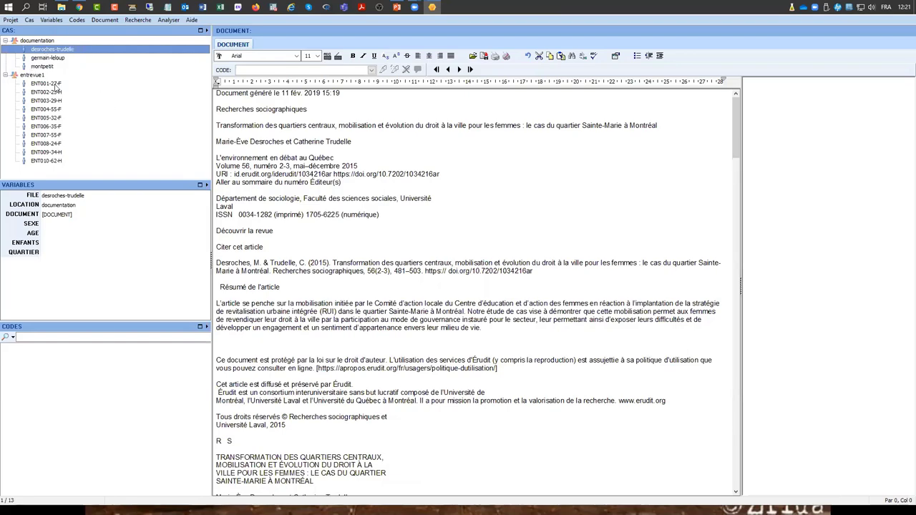
pyautogui.click(40, 84)
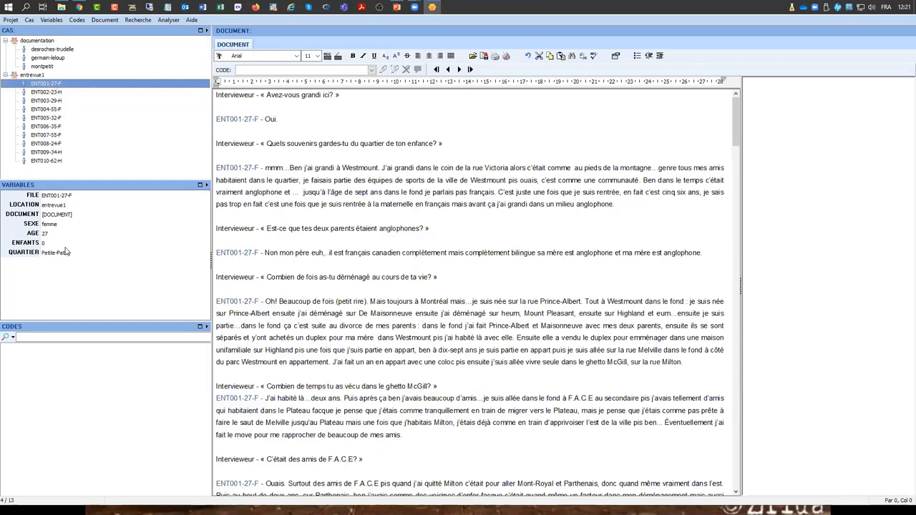
pyautogui.click(53, 120)
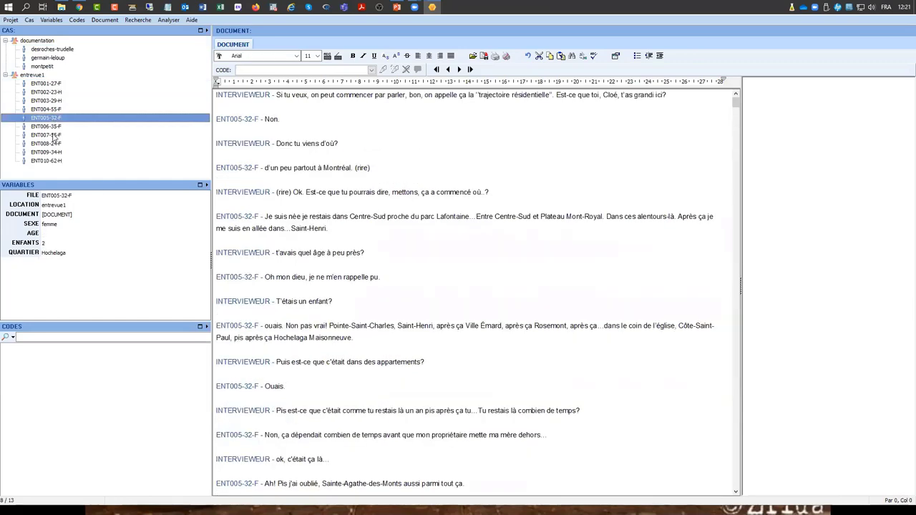
pyautogui.click(53, 136)
pyautogui.click(55, 152)
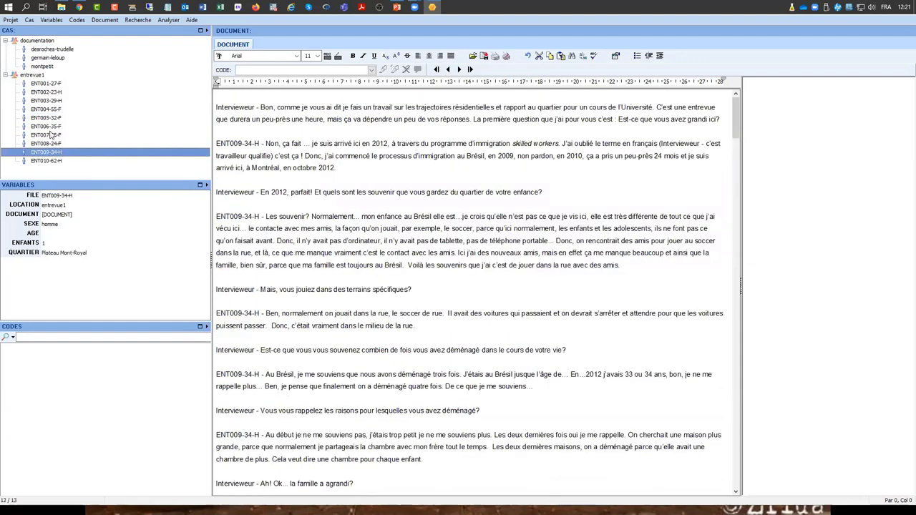
pyautogui.click(47, 83)
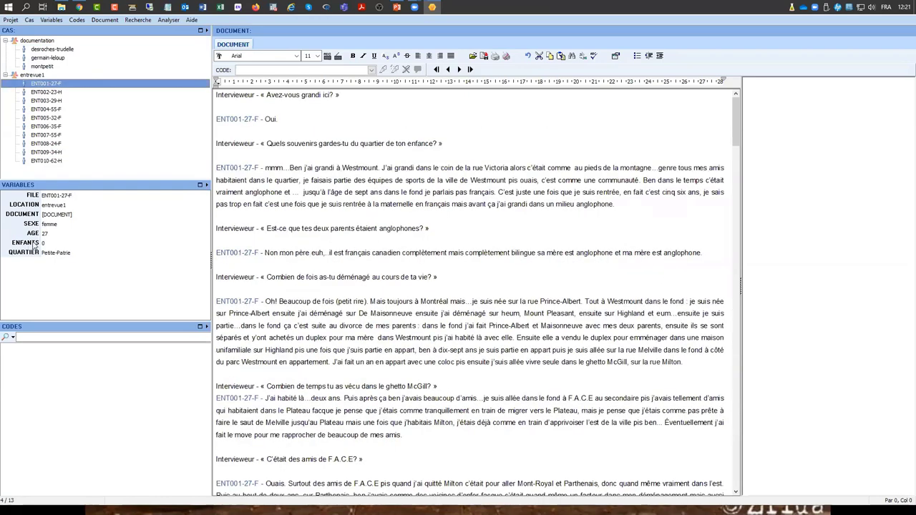
# - Go through the entrevue1 cases from ENT002-23-H to ENT010-62-H and check each one's AGE, ENFANTS and QUARTIER values
pyautogui.click(62, 92)
pyautogui.click(66, 101)
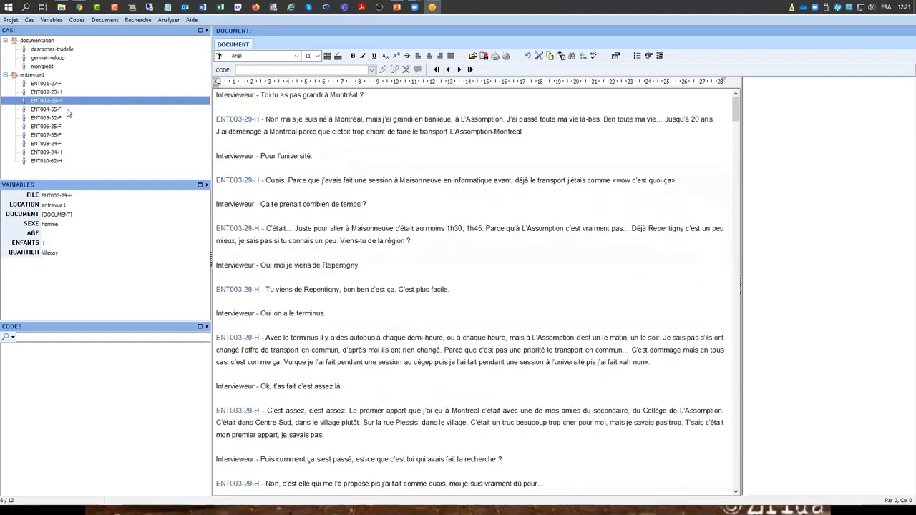
pyautogui.click(67, 109)
pyautogui.click(71, 118)
pyautogui.click(73, 127)
pyautogui.click(76, 135)
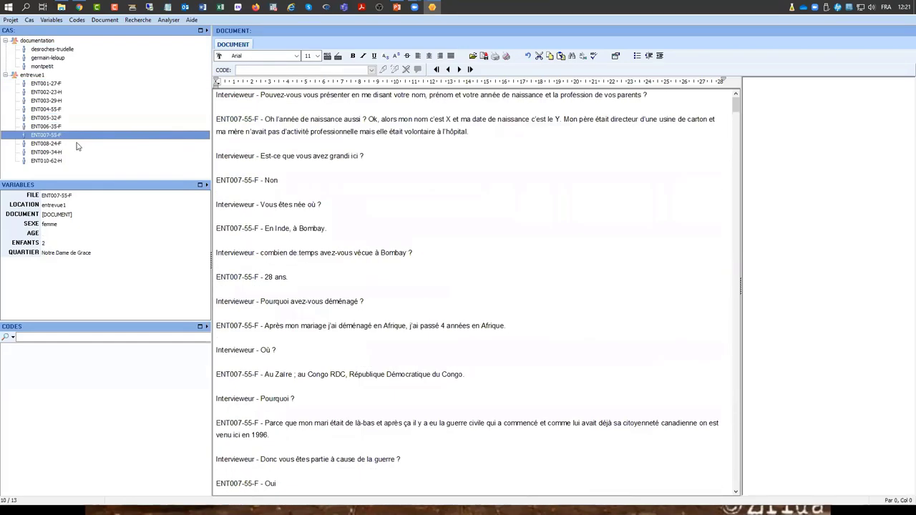
pyautogui.click(78, 143)
pyautogui.click(79, 151)
pyautogui.click(86, 161)
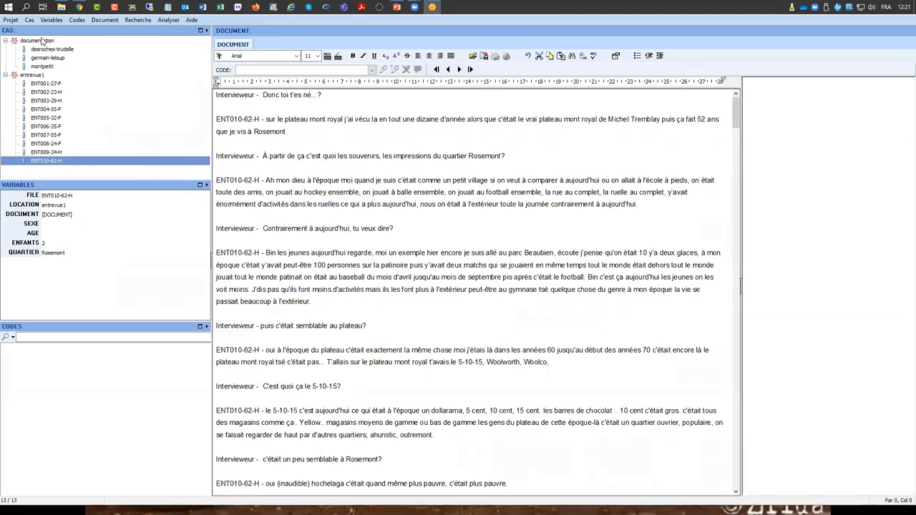
pyautogui.click(29, 20)
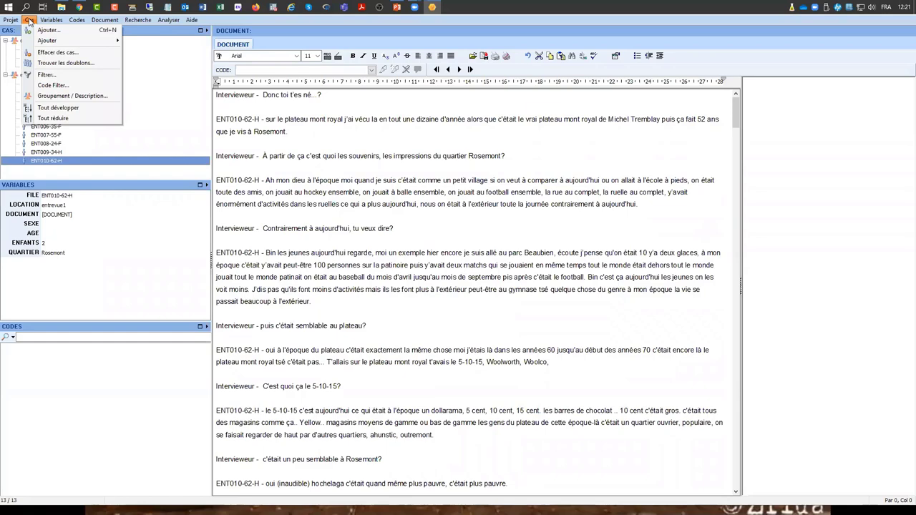
pyautogui.moveTo(51, 20)
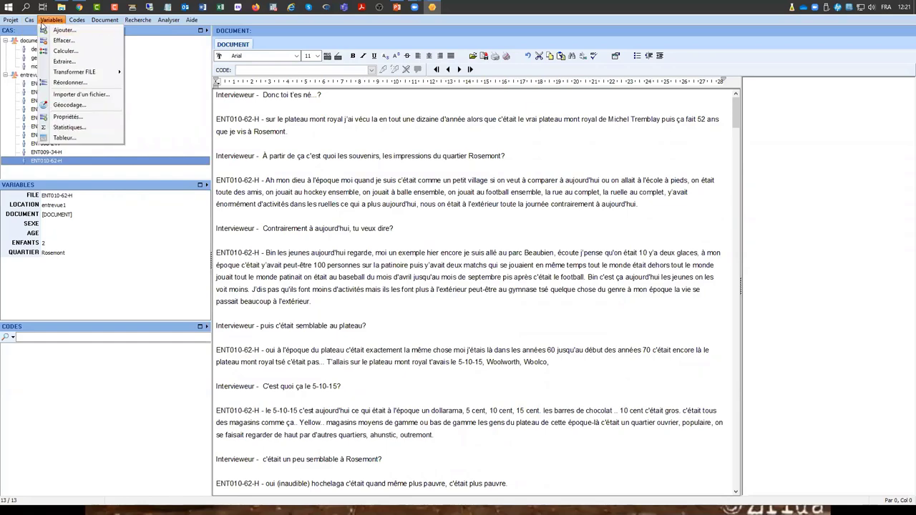
pyautogui.click(25, 109)
pyautogui.click(50, 153)
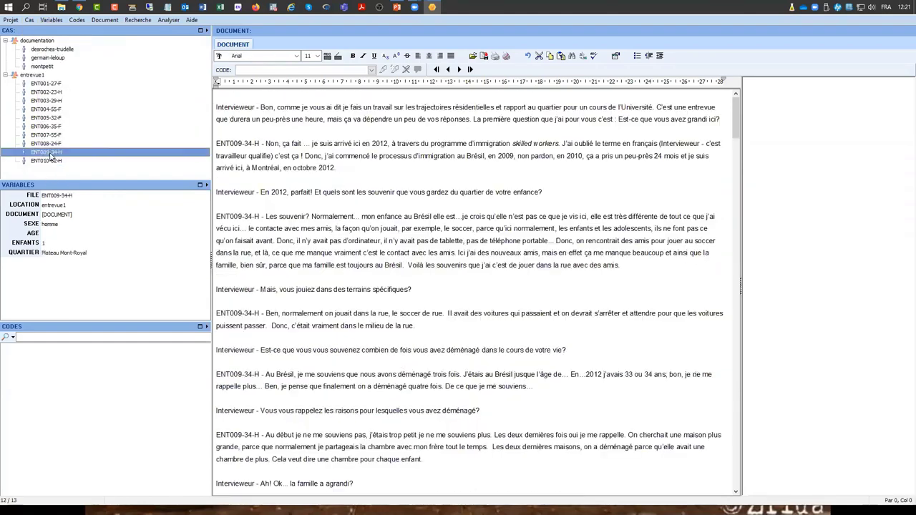
pyautogui.rightClick(51, 154)
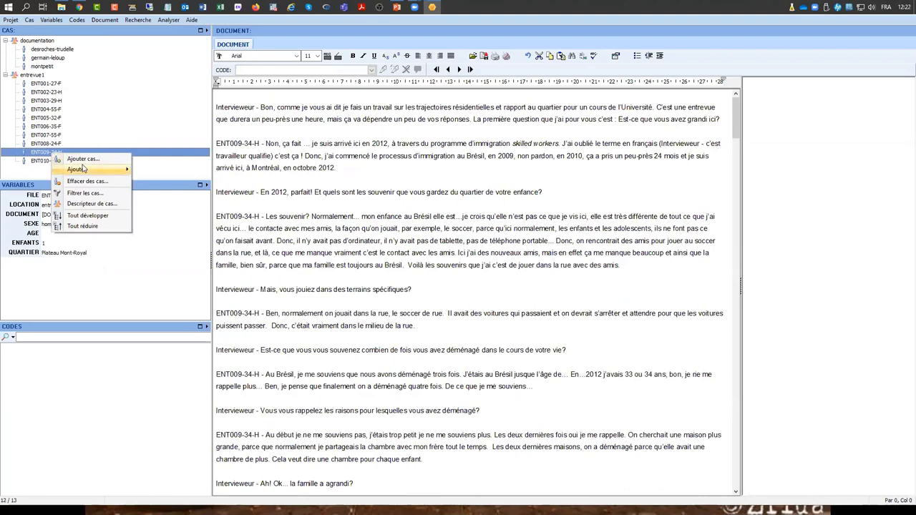
# - View the document import window for adding cases to the project and cancel it without choosing any files
pyautogui.click(30, 20)
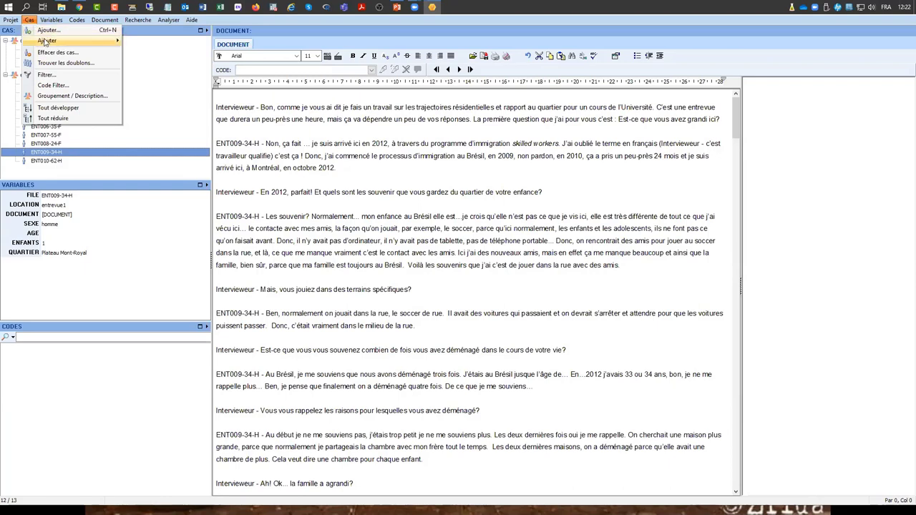
pyautogui.moveTo(45, 41)
pyautogui.click(169, 43)
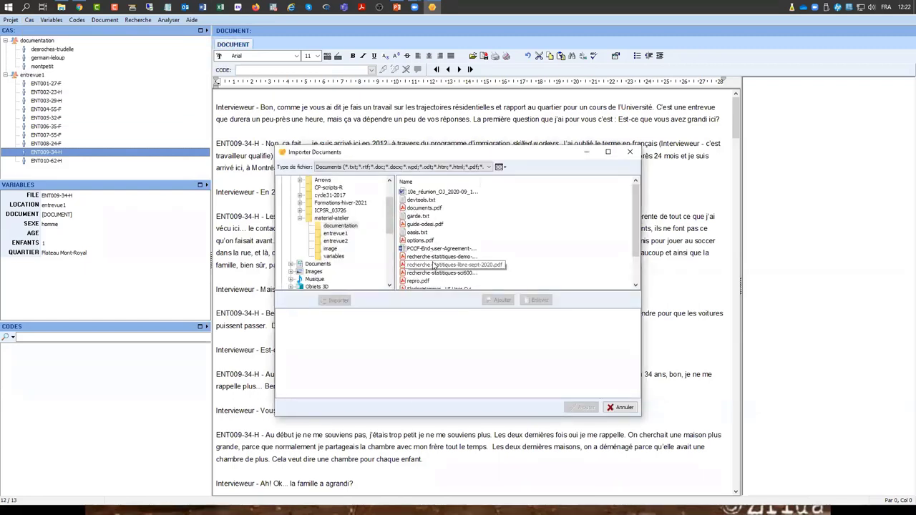
pyautogui.click(622, 408)
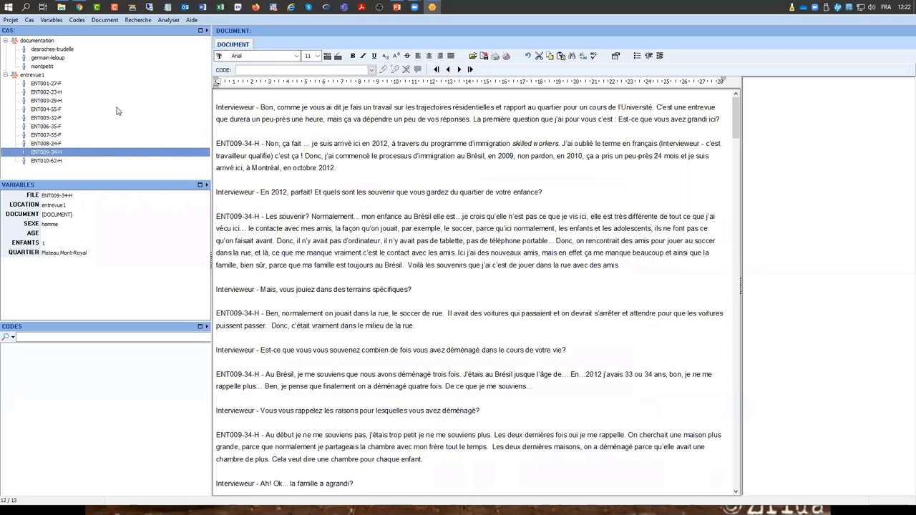
# - Add a new variable named ENTREVUE2 with the Document data type to the project
pyautogui.click(53, 84)
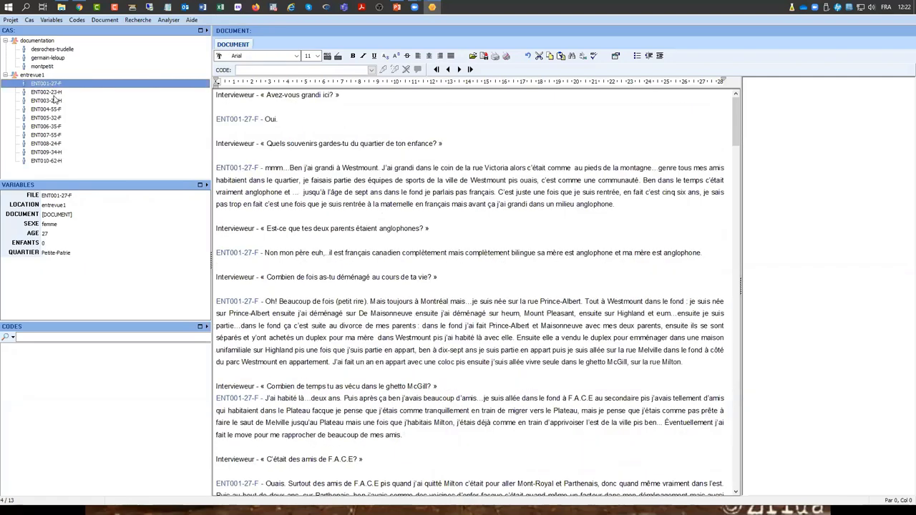
pyautogui.click(53, 95)
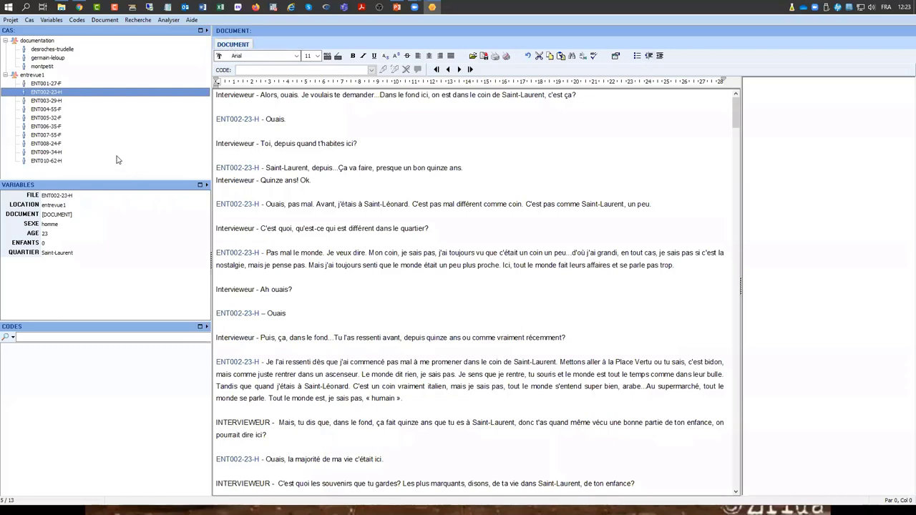
pyautogui.rightClick(40, 269)
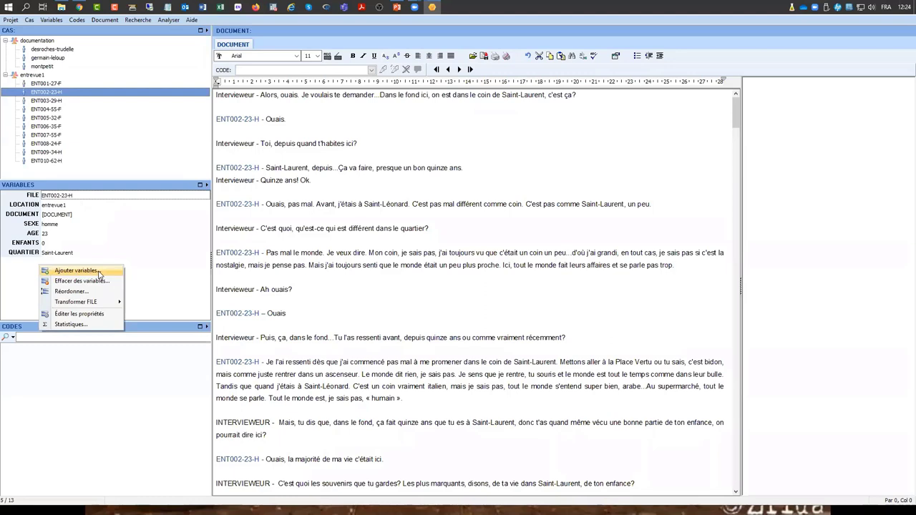
pyautogui.click(98, 273)
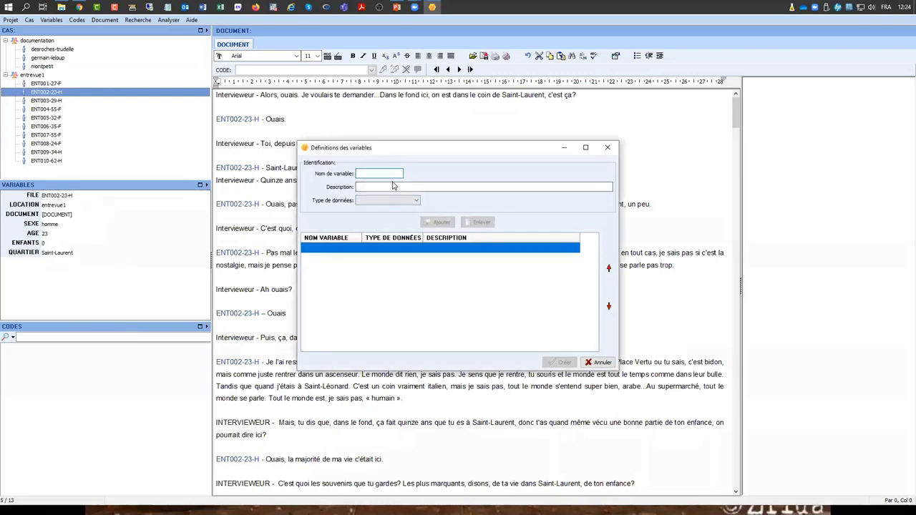
pyautogui.write('ENTREVUE2')
pyautogui.click(406, 204)
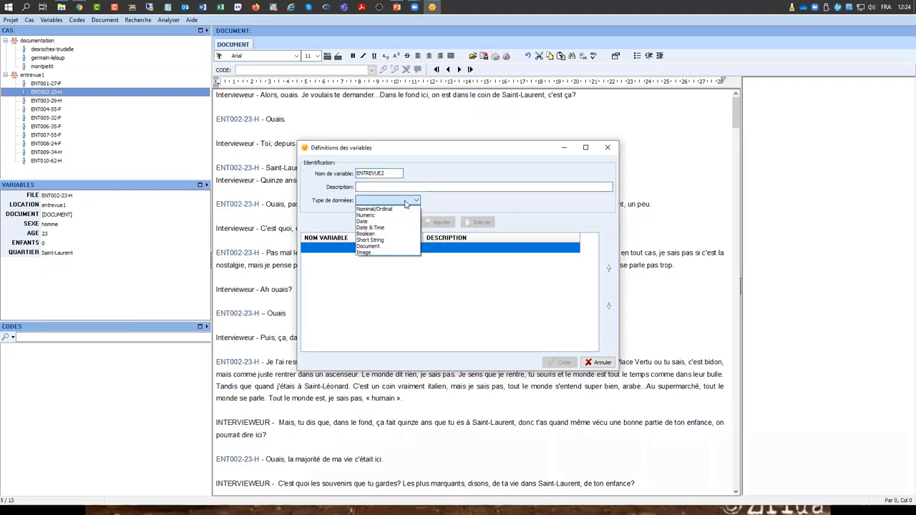
pyautogui.click(388, 247)
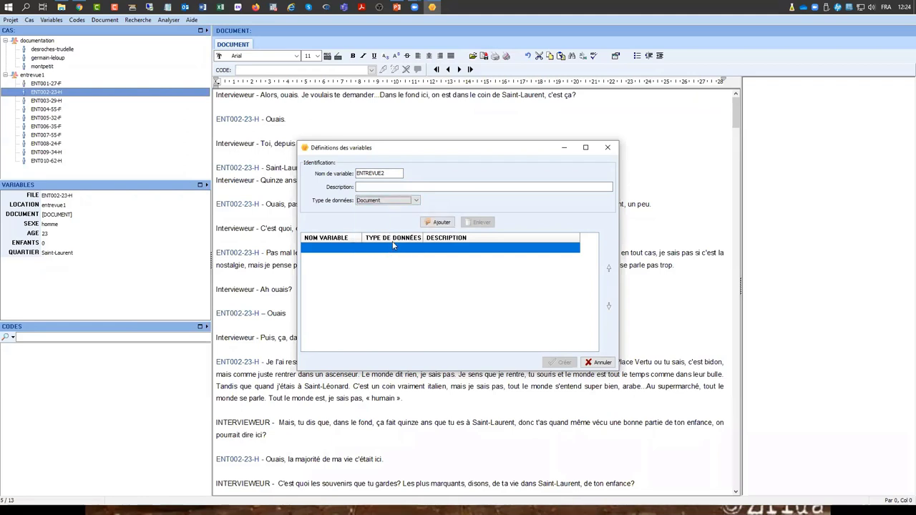
pyautogui.click(435, 225)
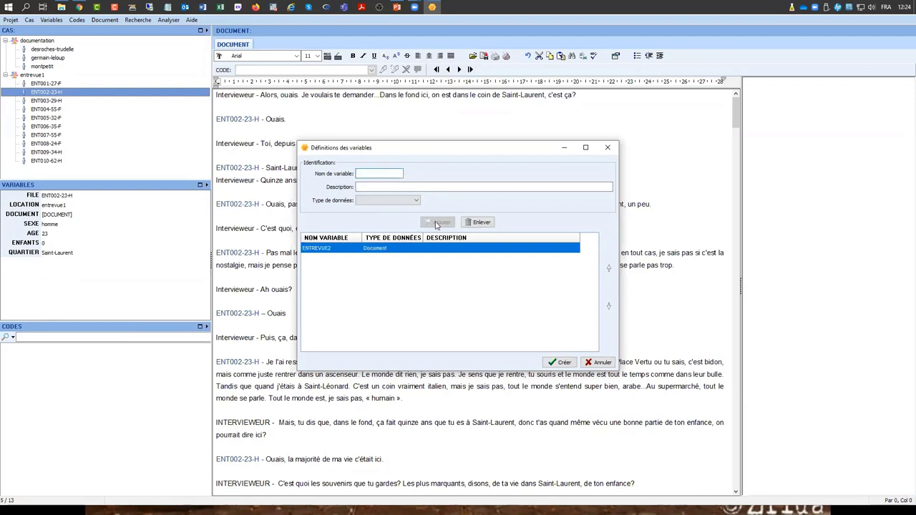
pyautogui.click(563, 363)
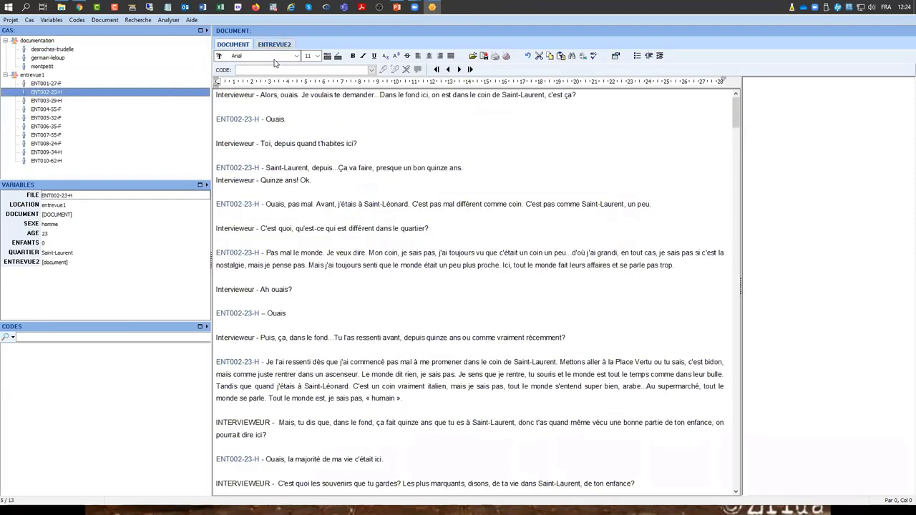
# - Check the ENTREVUE2 document of the entrevue1 cases from ENT001-27-F to ENT006-35-F, returning to ENT001-27-F
pyautogui.click(274, 45)
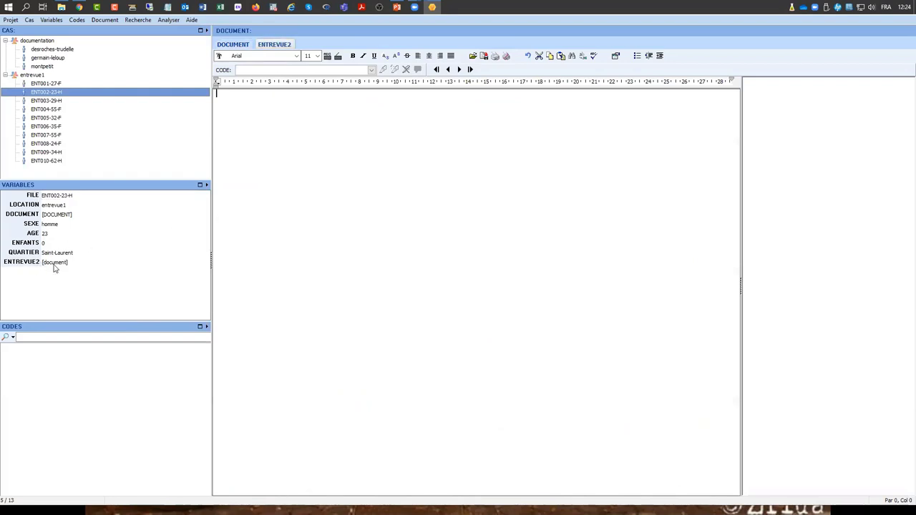
pyautogui.click(306, 120)
pyautogui.click(46, 84)
pyautogui.click(49, 93)
pyautogui.click(52, 101)
pyautogui.click(54, 110)
pyautogui.click(55, 118)
pyautogui.click(57, 127)
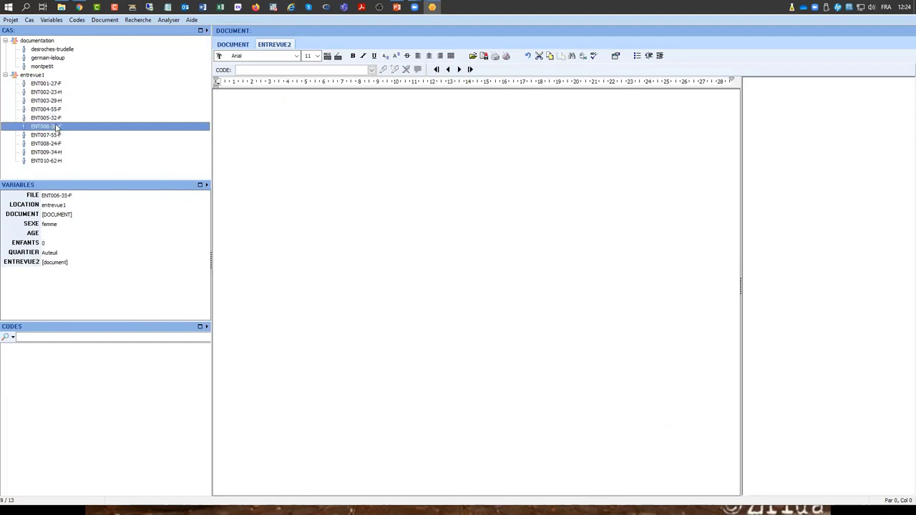
pyautogui.click(60, 91)
pyautogui.click(60, 85)
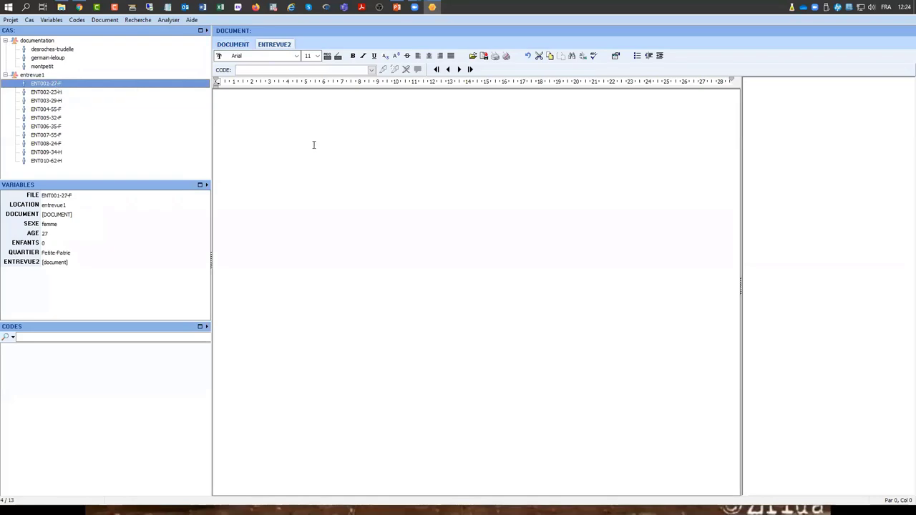
# - Try entering dsfgdfg and a passage copied from the first interview in ENT001-27-F's ENTREVUE2 document, and clear all the text
pyautogui.click(317, 138)
pyautogui.write('dsfgdfg')
pyautogui.click(228, 47)
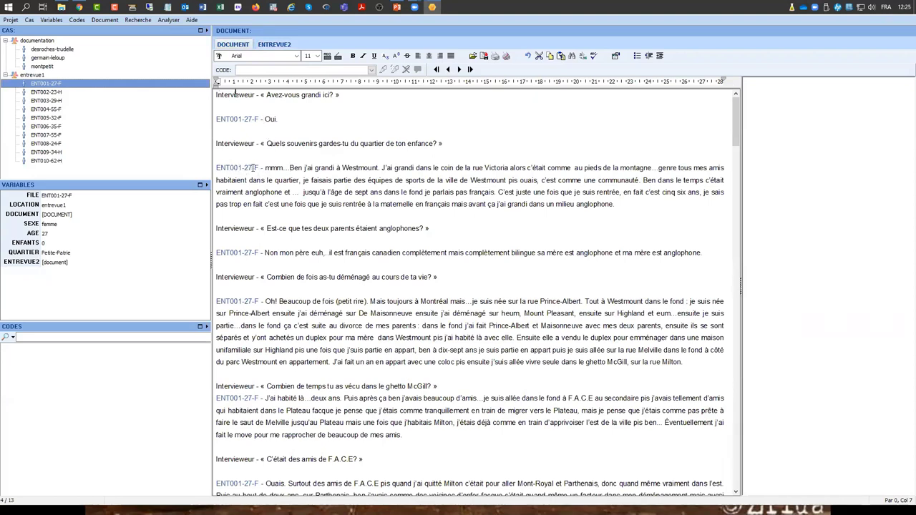
pyautogui.moveTo(253, 168); pyautogui.dragTo(299, 193)
pyautogui.hotkey('ctrl', 'c')
pyautogui.click(275, 45)
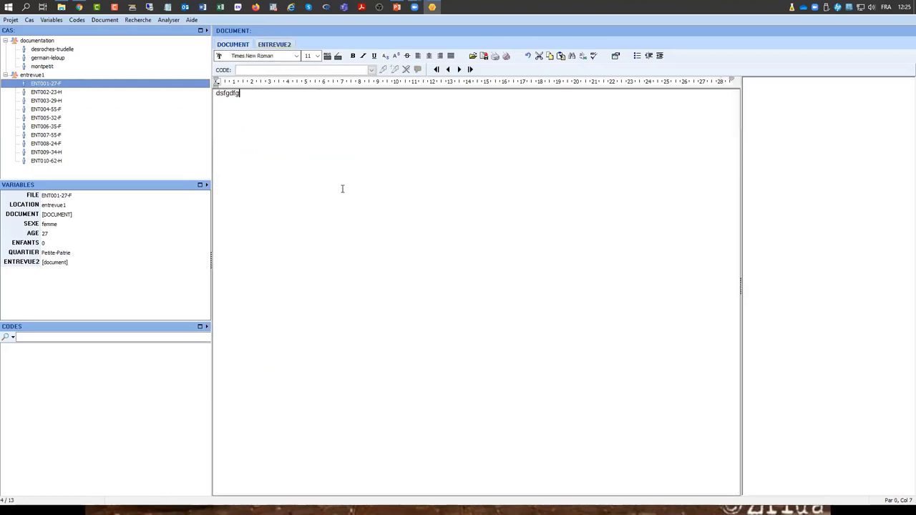
pyautogui.hotkey('ctrl', 'v')
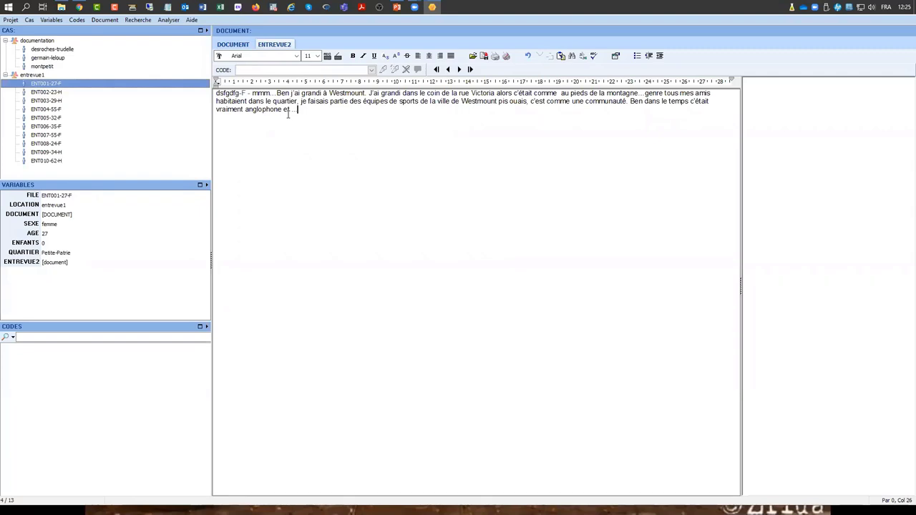
pyautogui.moveTo(300, 109); pyautogui.dragTo(215, 93)
pyautogui.press('Delete')
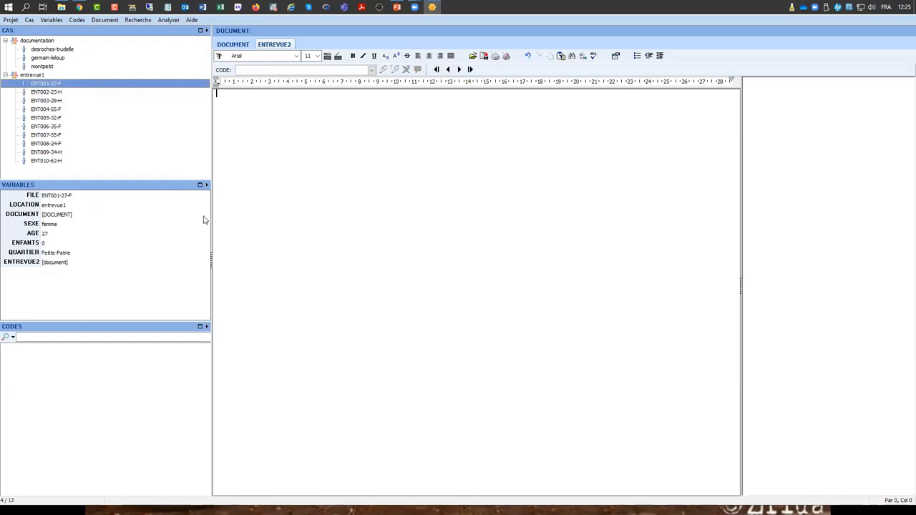
# - Load the DOCX file ENT2-002-23-H.docx from material-atelier's entrevue2 folder into ENT001-27-F's ENTREVUE2 document
pyautogui.click(473, 57)
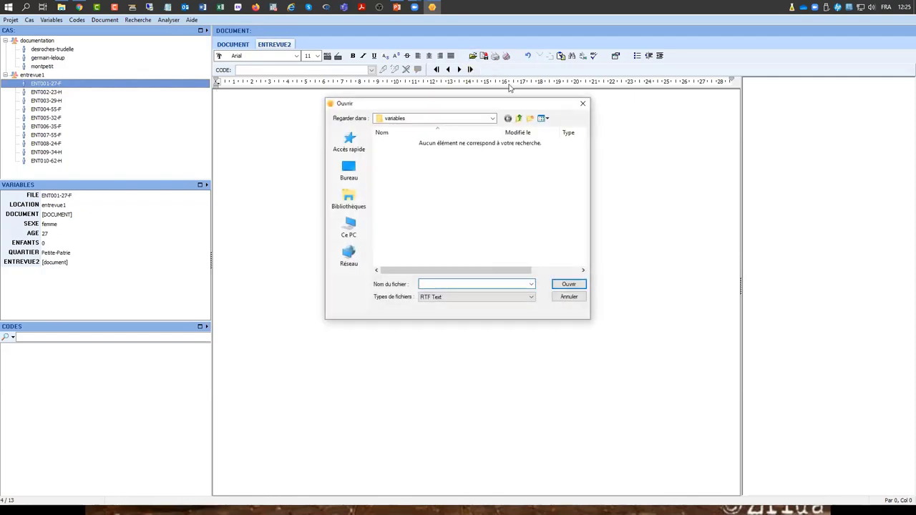
pyautogui.click(348, 170)
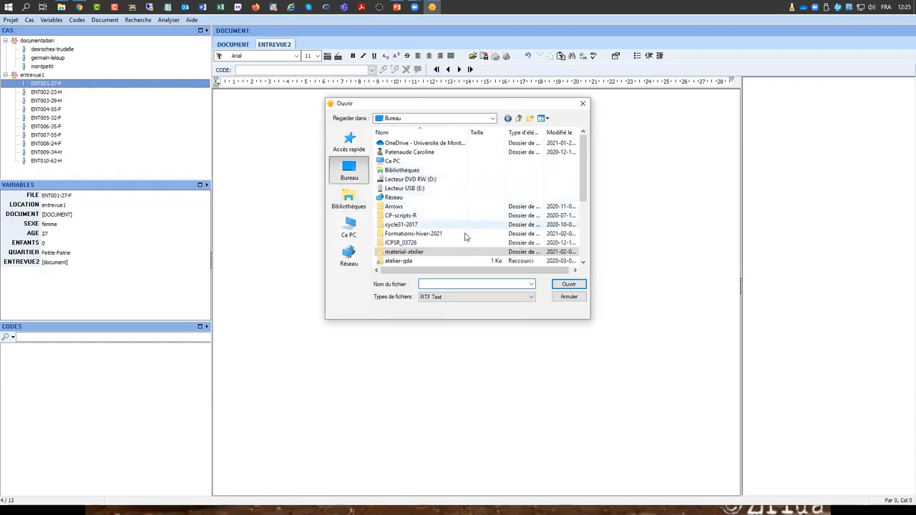
pyautogui.doubleClick(457, 255)
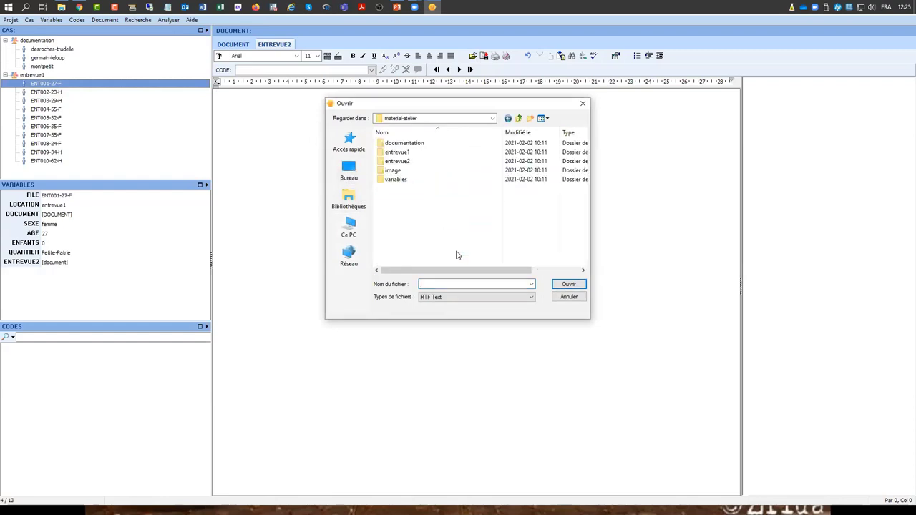
pyautogui.doubleClick(403, 164)
pyautogui.click(500, 297)
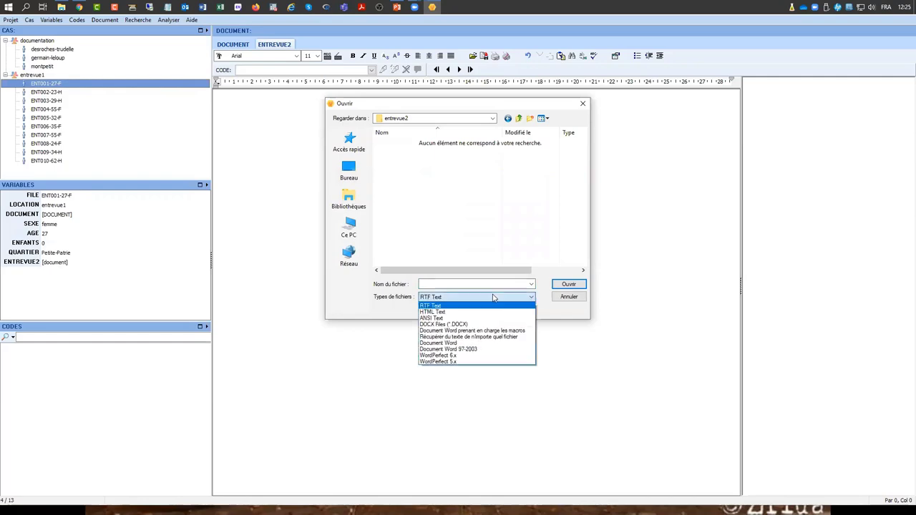
pyautogui.click(503, 320)
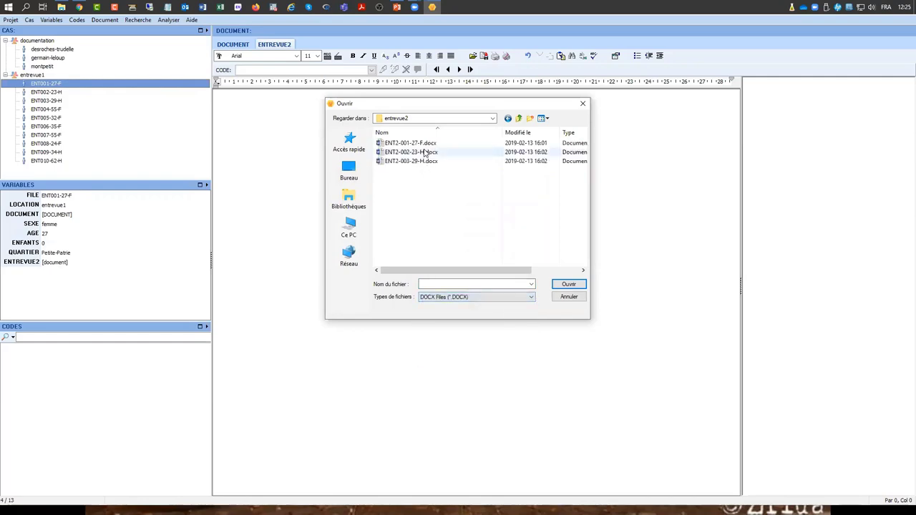
pyautogui.click(426, 152)
pyautogui.click(569, 285)
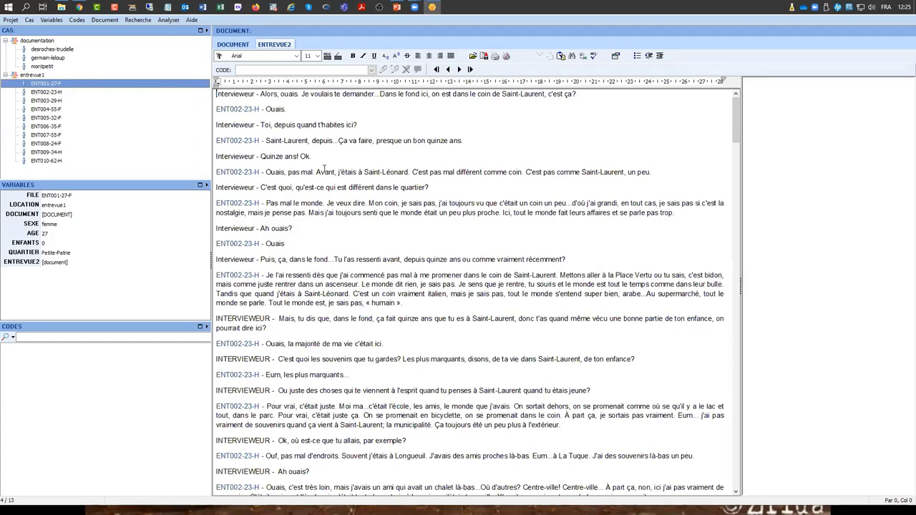
# - Rename the DOCUMENT variable ENTREVUE1 in its properties
pyautogui.click(232, 42)
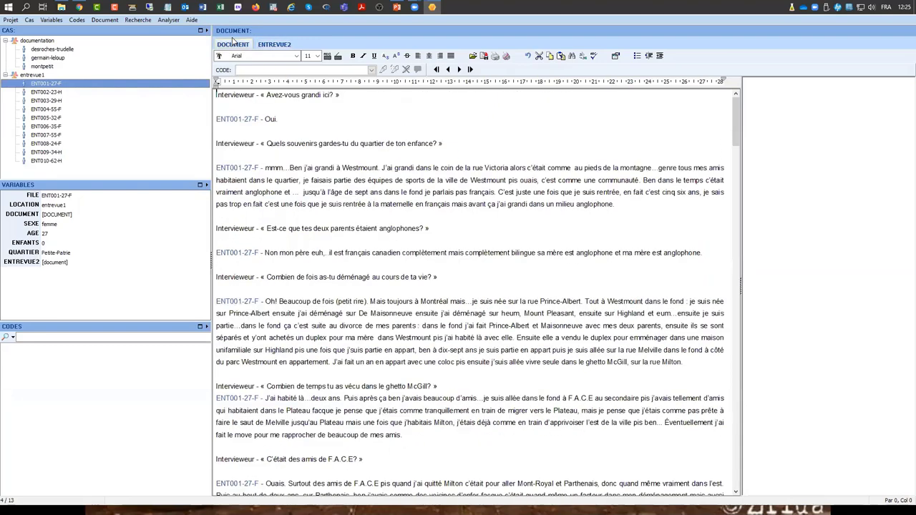
pyautogui.rightClick(30, 216)
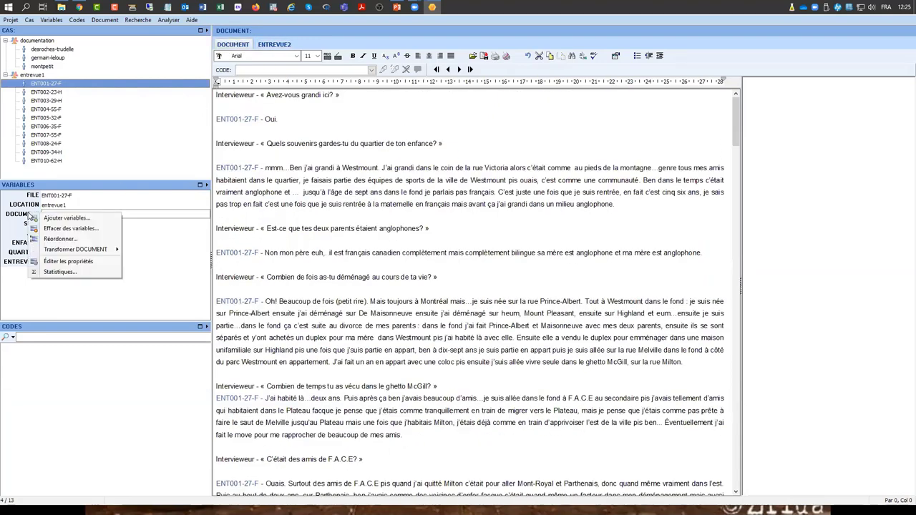
pyautogui.click(68, 262)
pyautogui.click(501, 349)
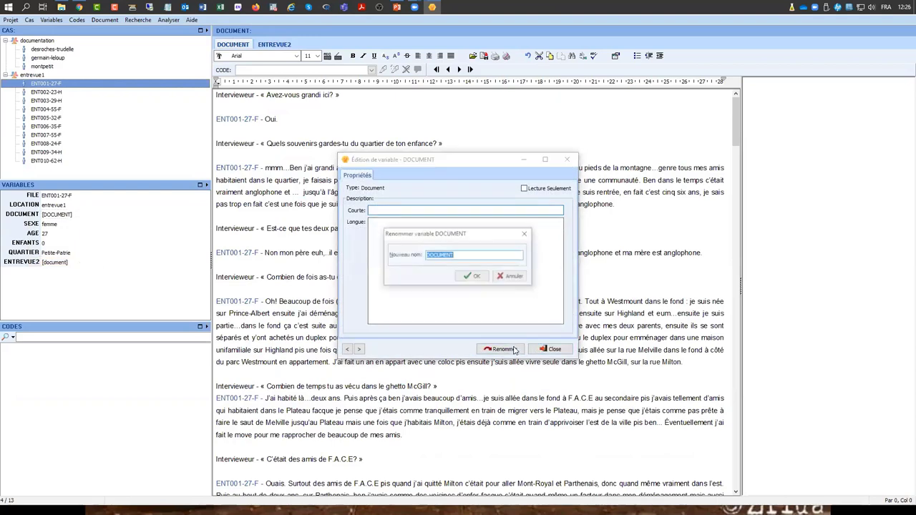
pyautogui.write('ENTREV')
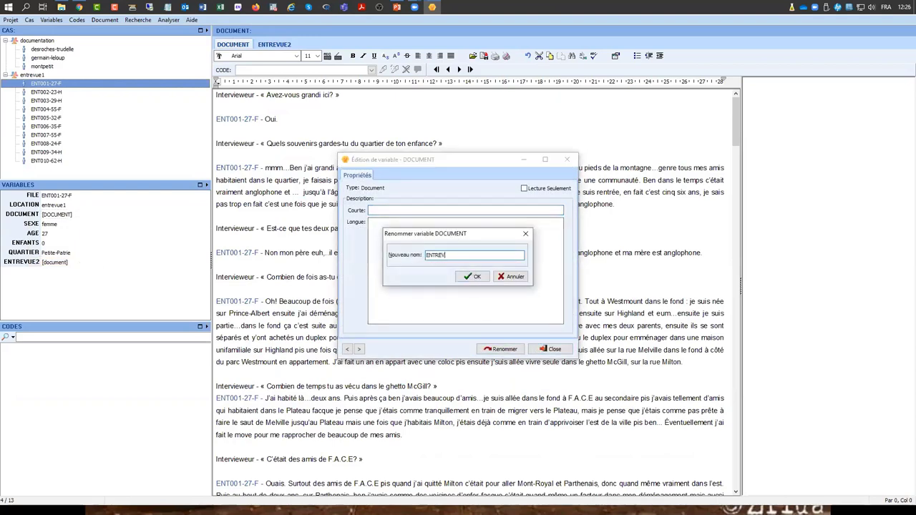
pyautogui.write('UE1')
pyautogui.click(476, 276)
pyautogui.click(552, 349)
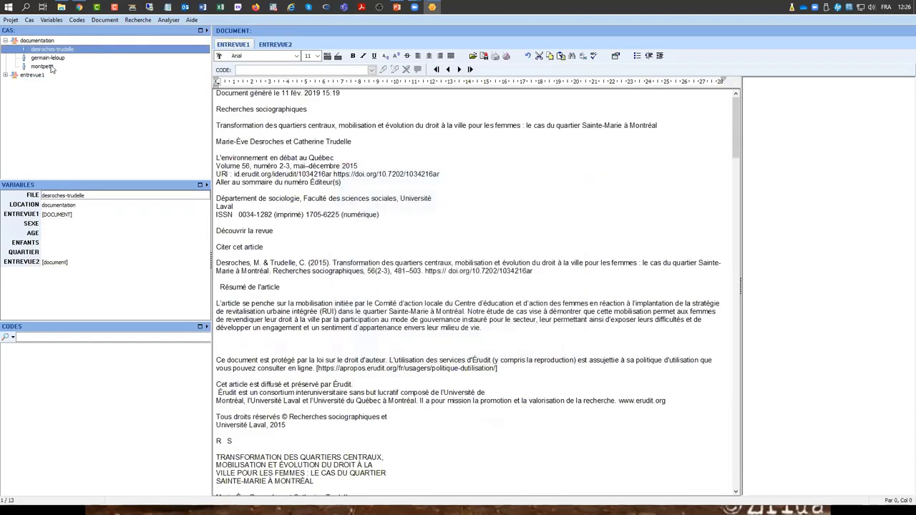
# - Expand the entrevue1 group and view both interview documents of ENT001-27-F, ending on ENTREVUE2
pyautogui.click(7, 76)
pyautogui.click(43, 84)
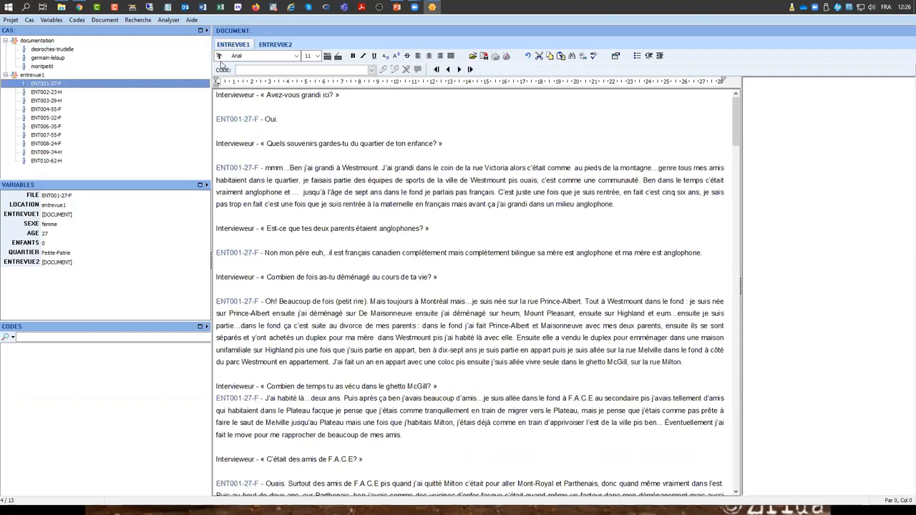
pyautogui.click(275, 44)
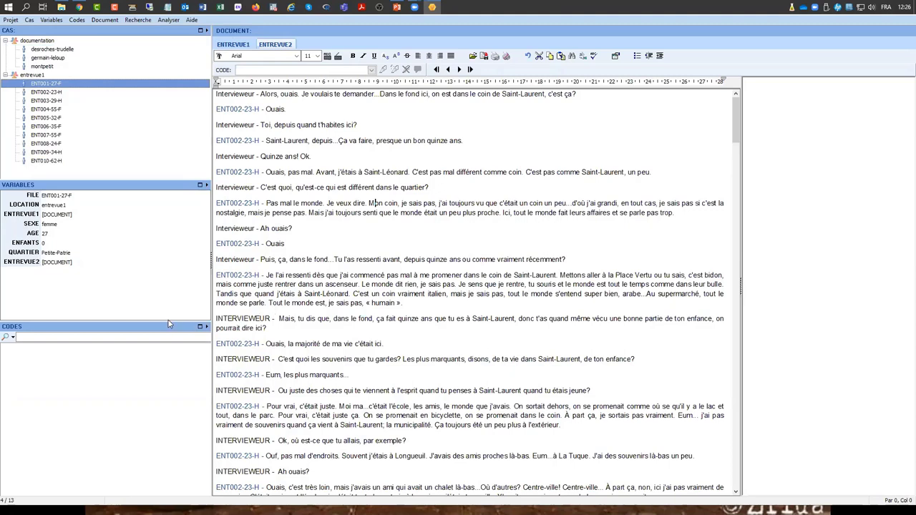
# - Enlarge the space for the code list and start defining a new code named voiture under the category transport
pyautogui.moveTo(170, 320); pyautogui.dragTo(179, 271)
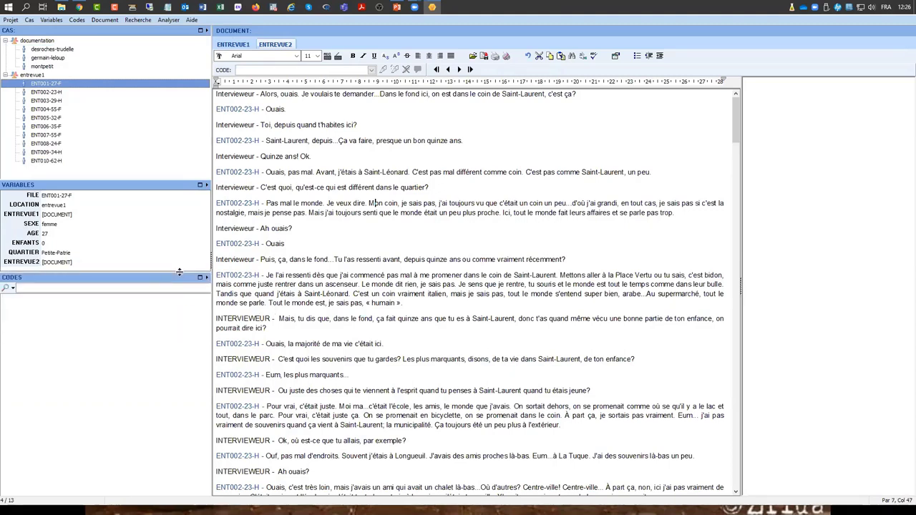
pyautogui.rightClick(88, 327)
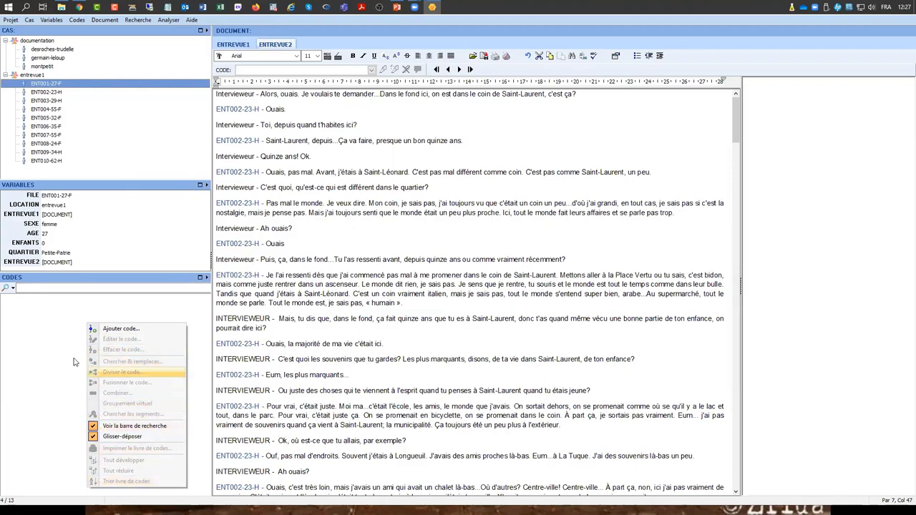
pyautogui.click(43, 324)
pyautogui.rightClick(43, 324)
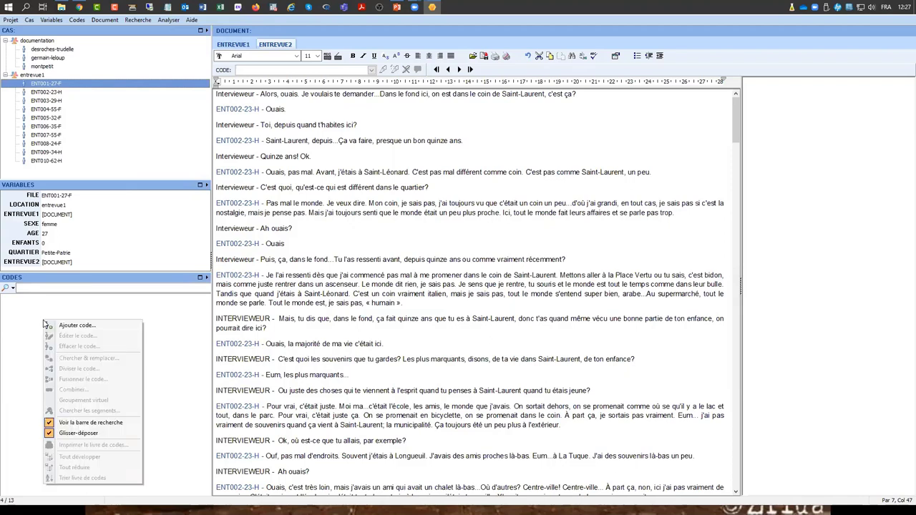
pyautogui.click(98, 329)
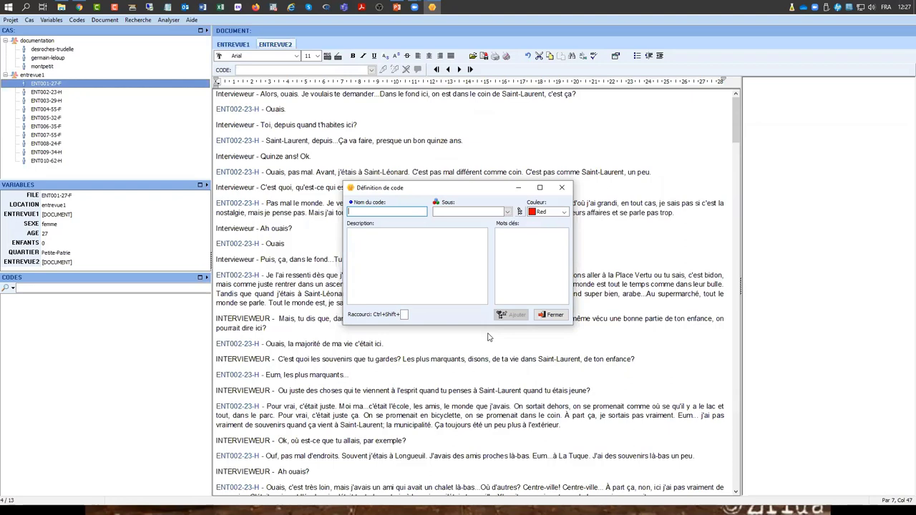
pyautogui.click(468, 212)
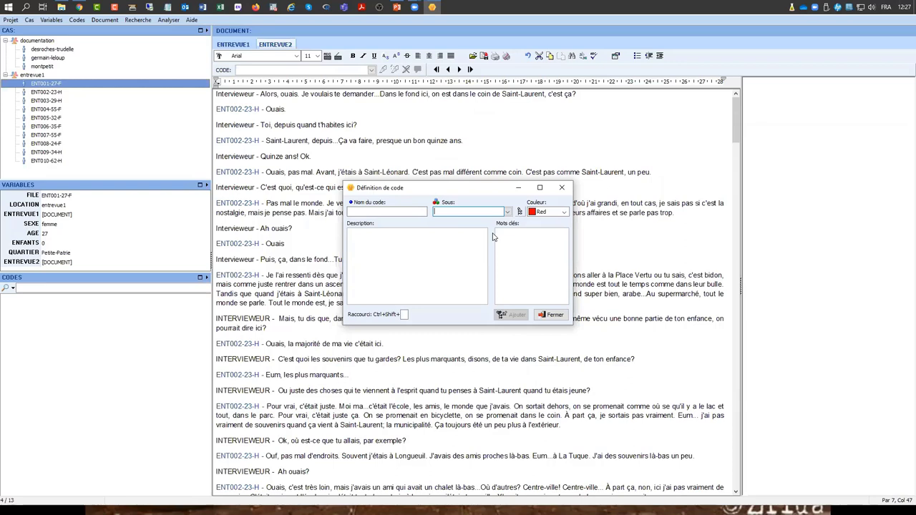
pyautogui.write('transport')
pyautogui.click(388, 211)
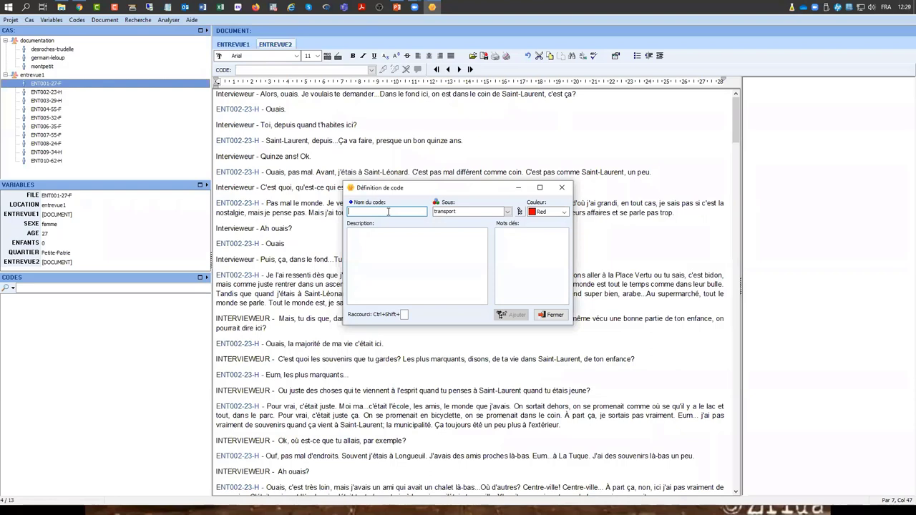
pyautogui.write('voiture')
# - Give the voiture code the keywords AUTO and CHAR, keep its colour Red, and add it to the codebook
pyautogui.click(398, 254)
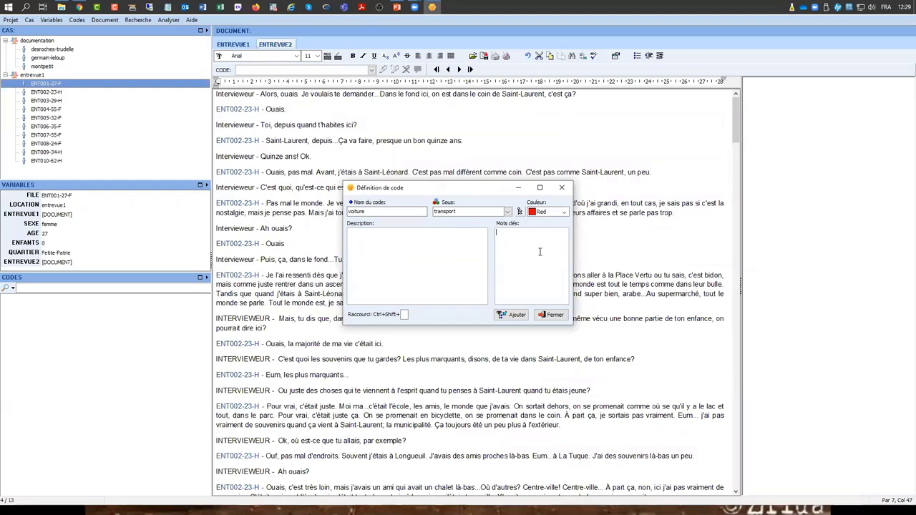
pyautogui.click(516, 232)
pyautogui.write('AUTO')
pyautogui.press('Return')
pyautogui.write('CHAR')
pyautogui.click(541, 213)
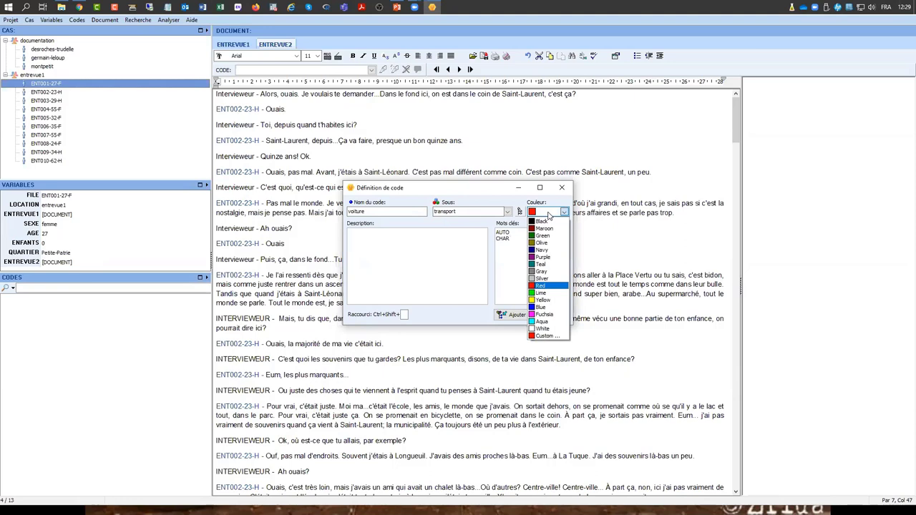
pyautogui.click(549, 215)
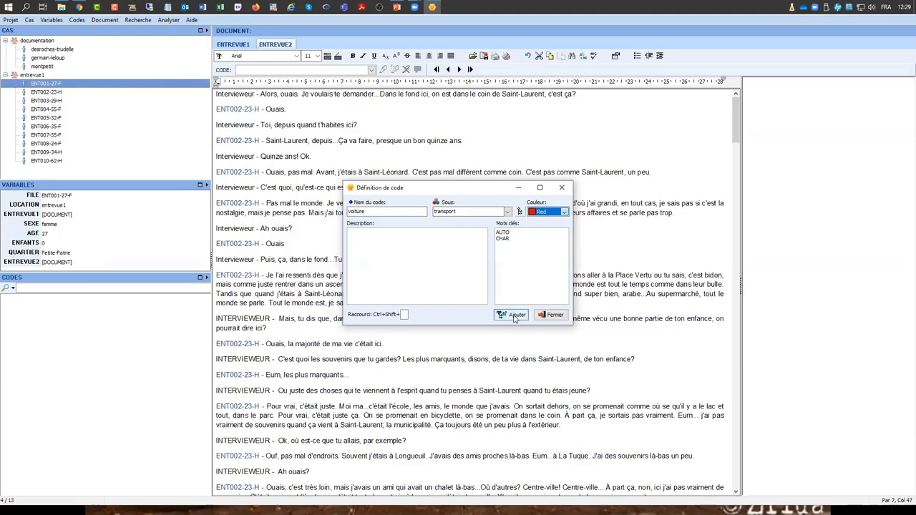
pyautogui.click(515, 316)
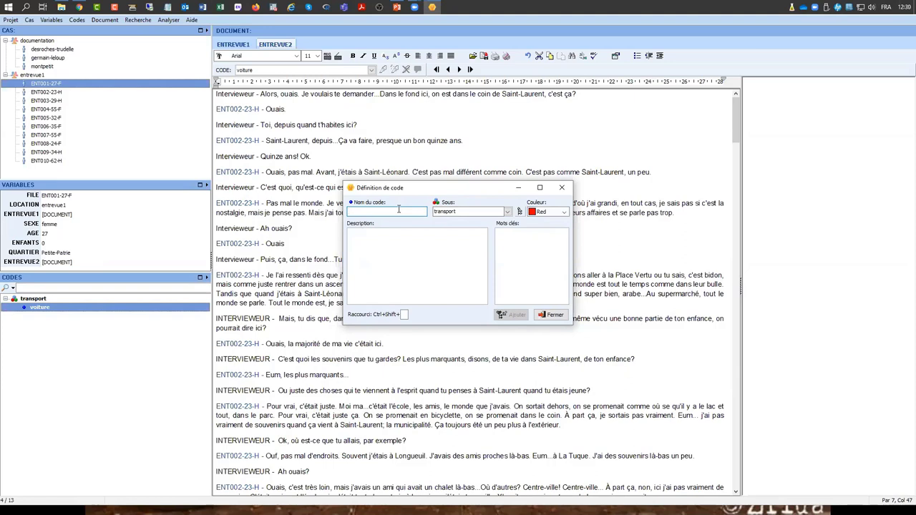
# - Add the codes transport en commun in Red and vélo in Olive under transport, and collapse the category
pyautogui.write('transport en commun')
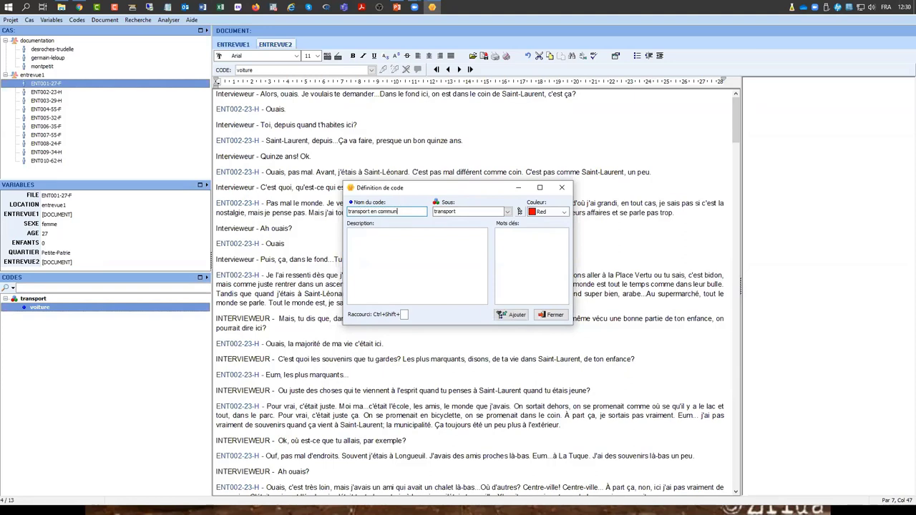
pyautogui.press('Return')
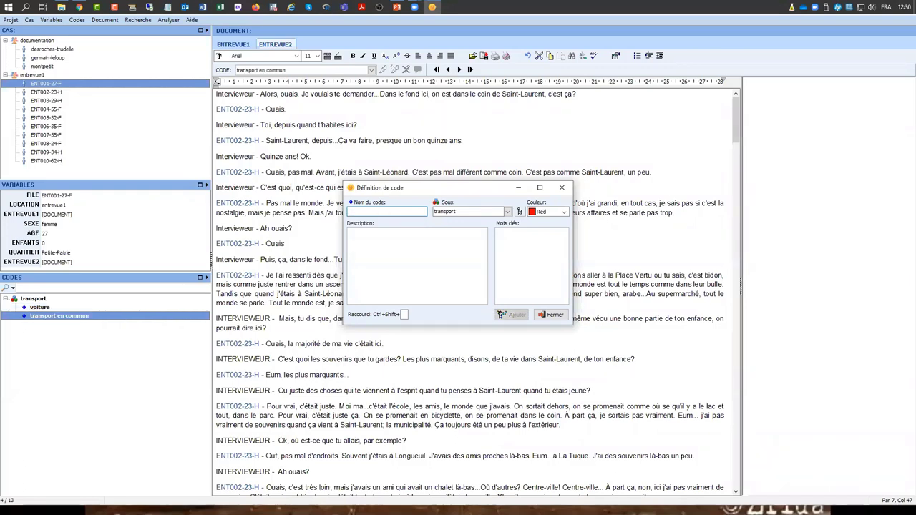
pyautogui.write('vélo')
pyautogui.click(563, 212)
pyautogui.click(542, 242)
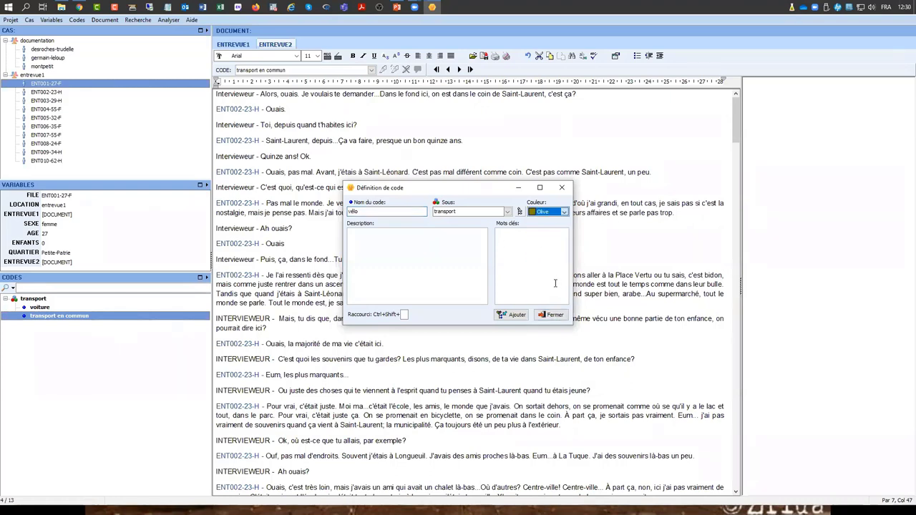
pyautogui.click(513, 315)
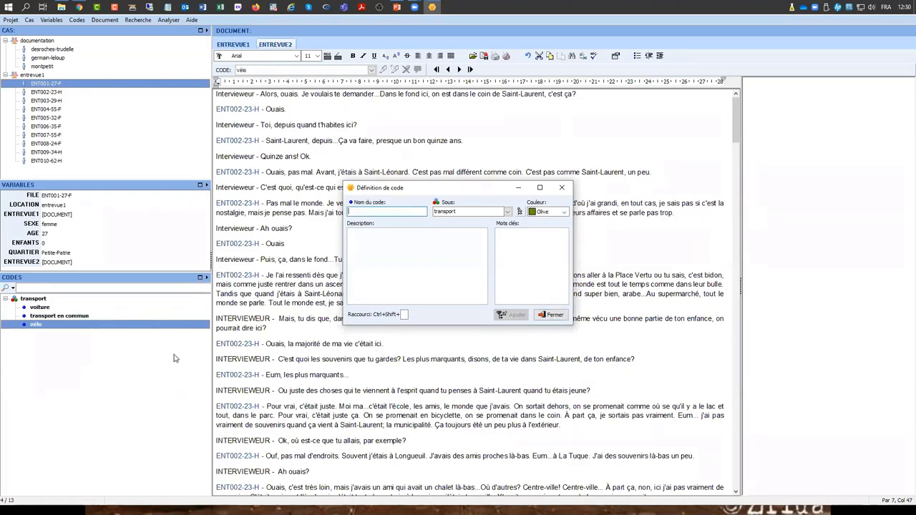
pyautogui.click(553, 315)
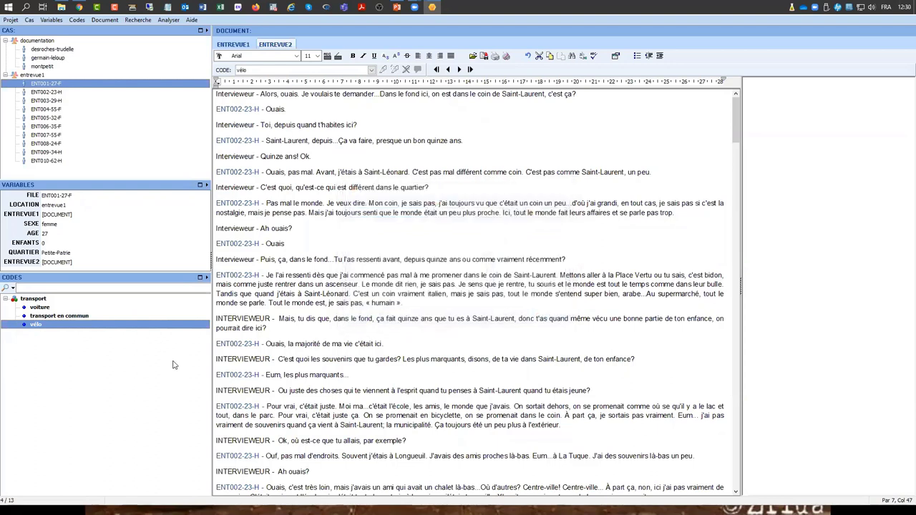
pyautogui.click(6, 299)
pyautogui.click(6, 299)
pyautogui.click(7, 300)
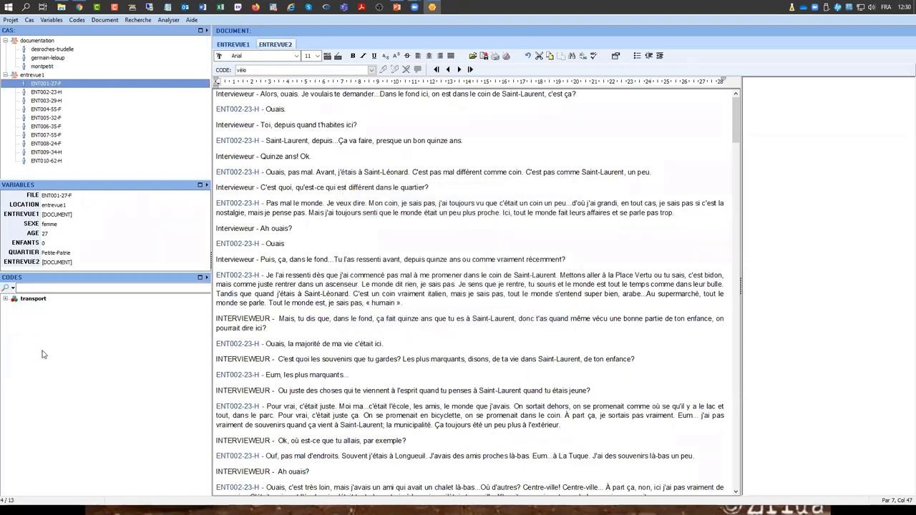
# - Create a new category attitude with the code positif in Olive
pyautogui.rightClick(63, 329)
pyautogui.click(85, 334)
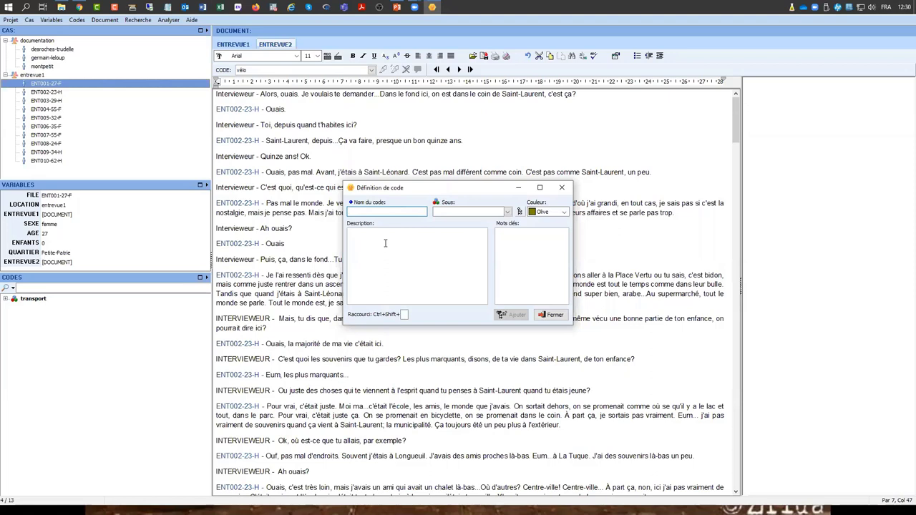
pyautogui.click(476, 211)
pyautogui.write('a')
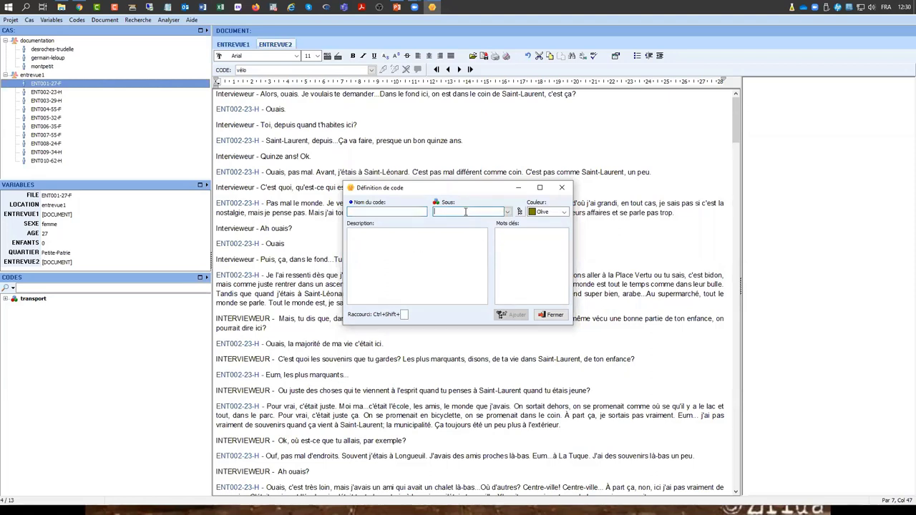
pyautogui.write('ttitude')
pyautogui.click(421, 212)
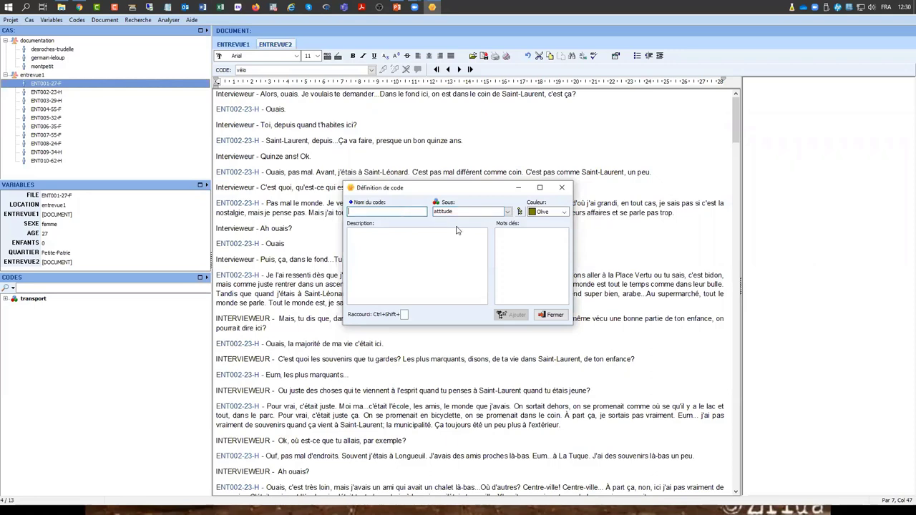
pyautogui.write('pso')
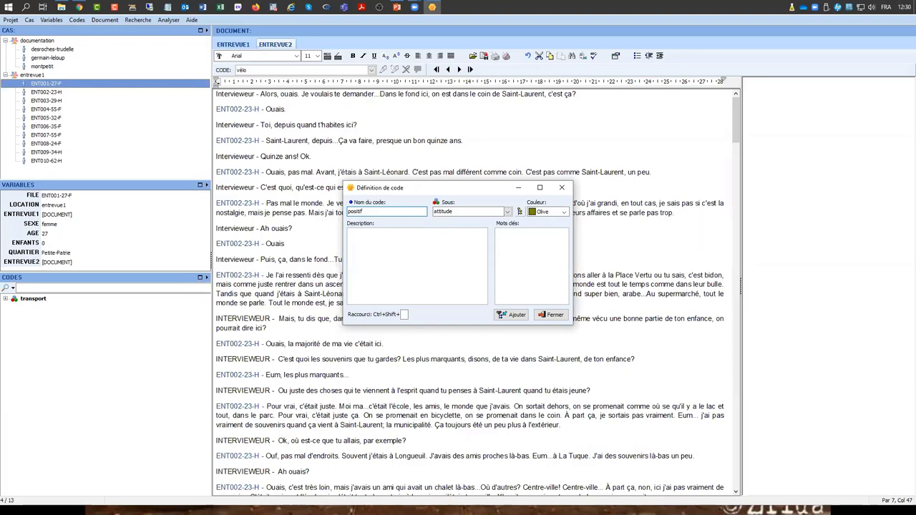
pyautogui.press('Return')
# - Add the codes négatif and ambivalent under attitude, finish defining codes, and collapse the category
pyautogui.write('négatif')
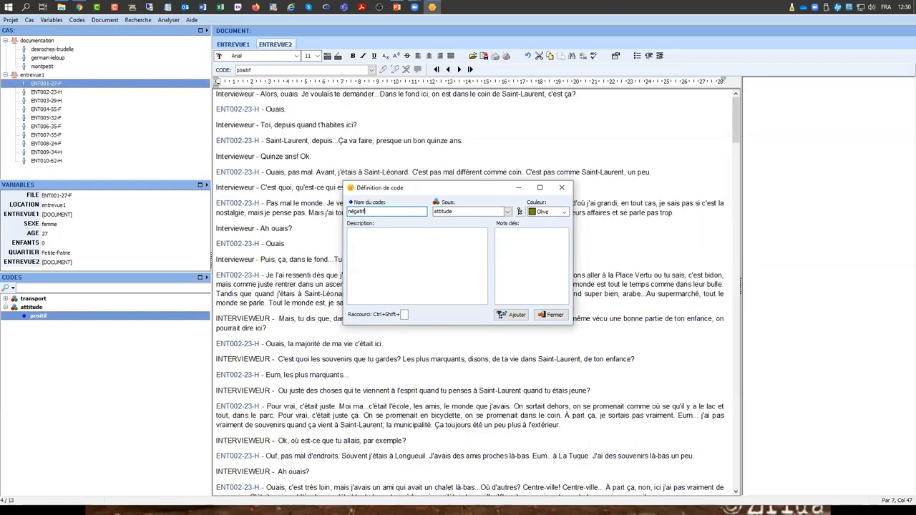
pyautogui.press('Return')
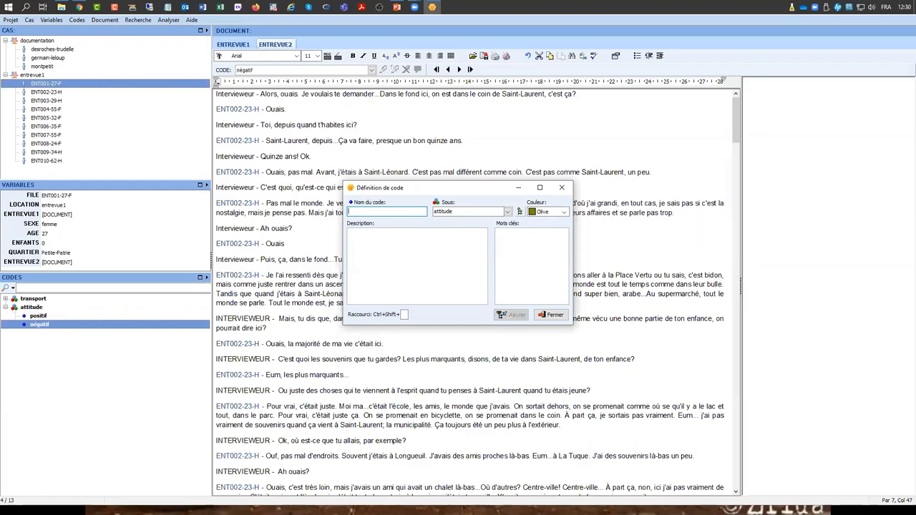
pyautogui.write('ambivalent')
pyautogui.press('Return')
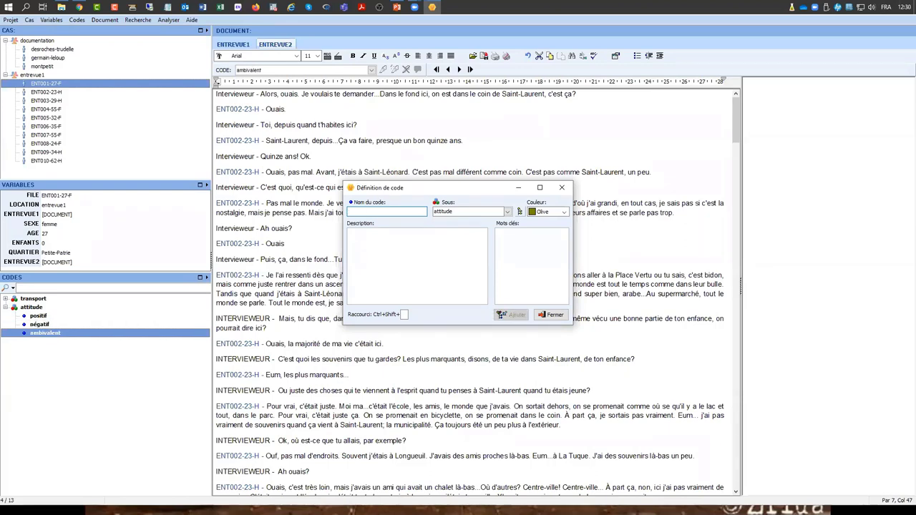
pyautogui.click(554, 315)
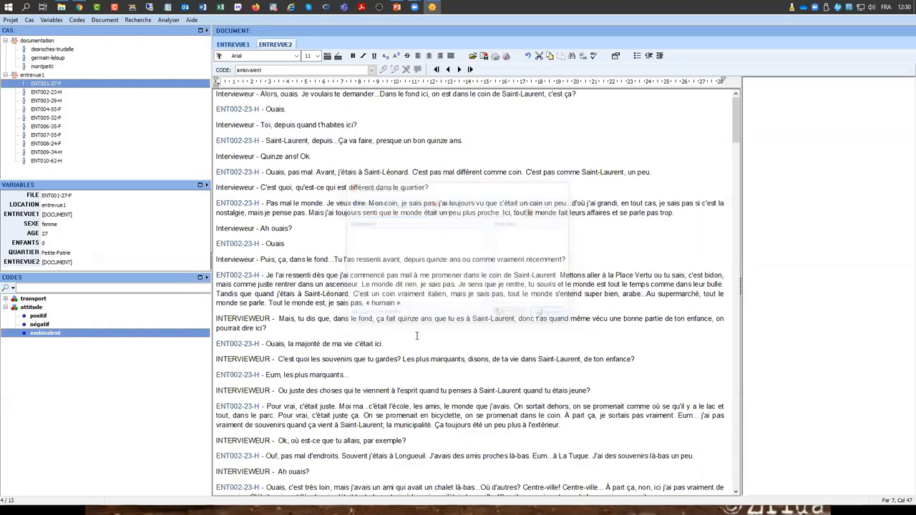
pyautogui.click(6, 308)
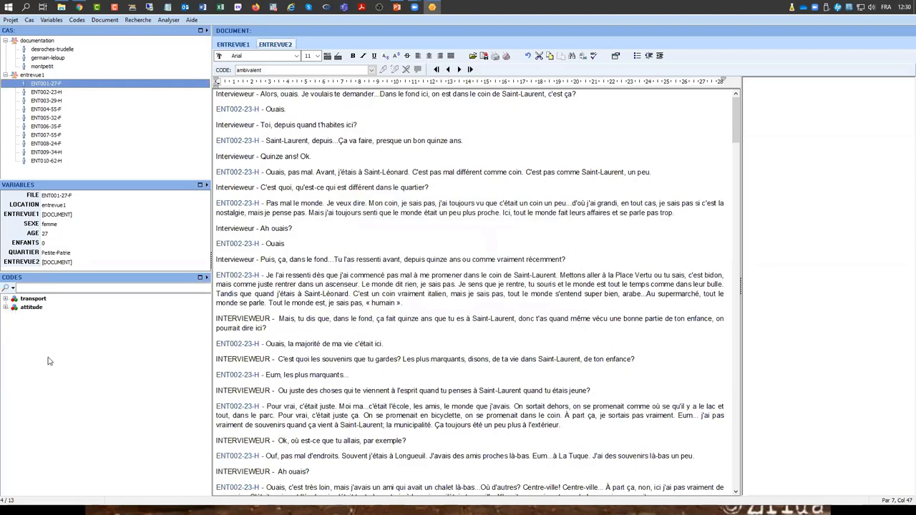
# - Expand the transport and attitude categories to review their codes, and collapse both again
pyautogui.click(6, 300)
pyautogui.click(7, 334)
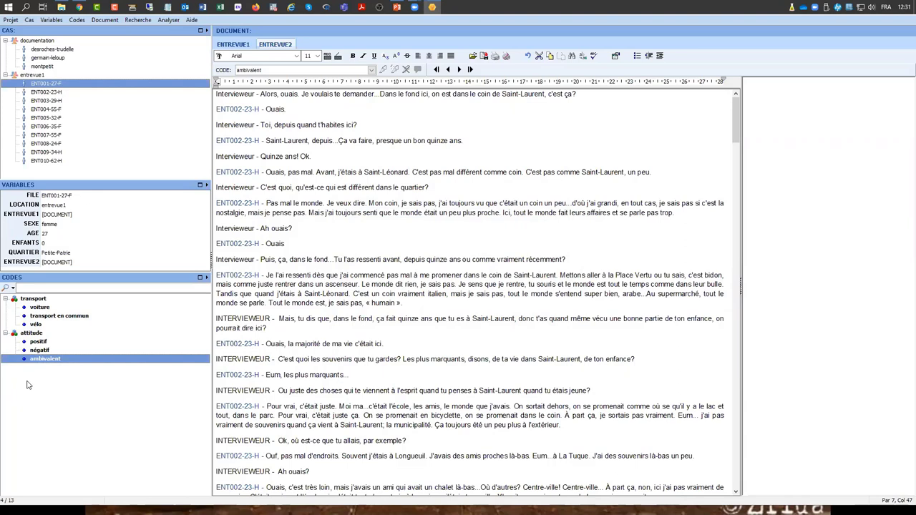
pyautogui.click(5, 334)
pyautogui.click(6, 299)
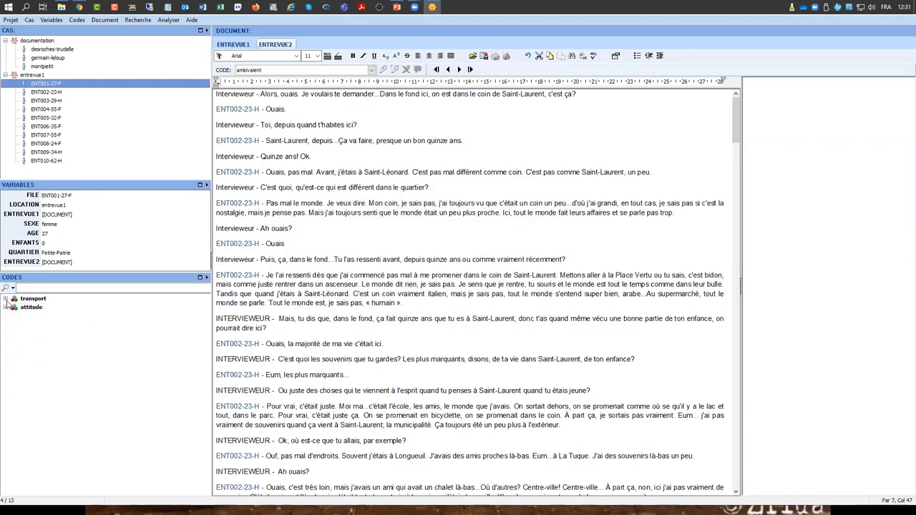
# - Create a new category codes with the code gentrification in Olive
pyautogui.rightClick(49, 354)
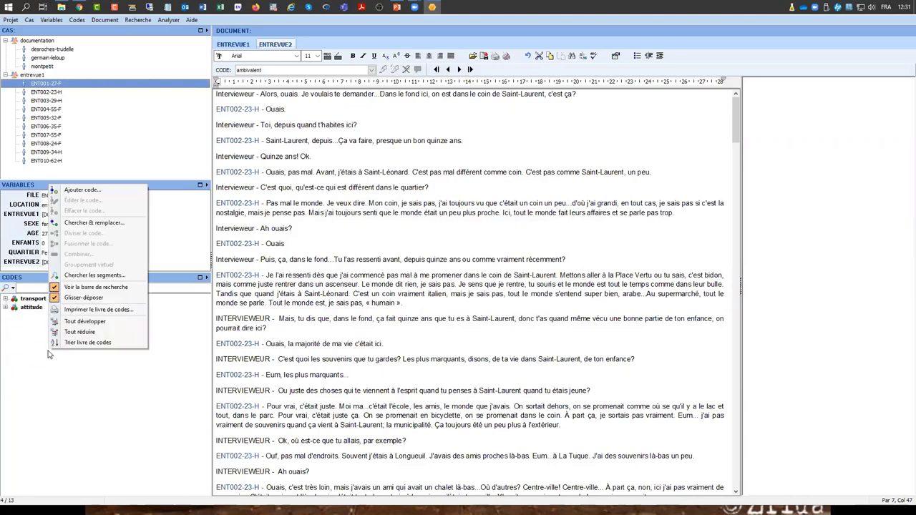
pyautogui.click(71, 190)
pyautogui.click(473, 212)
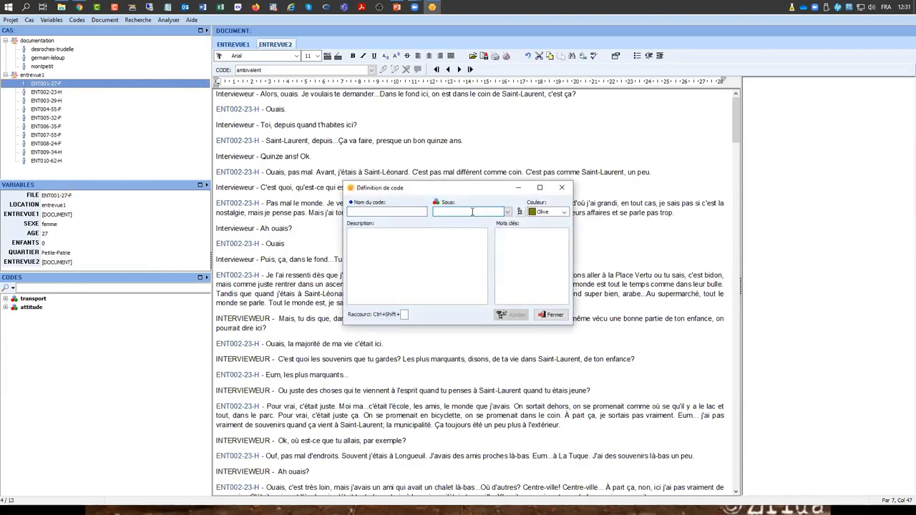
pyautogui.write('codes')
pyautogui.click(358, 211)
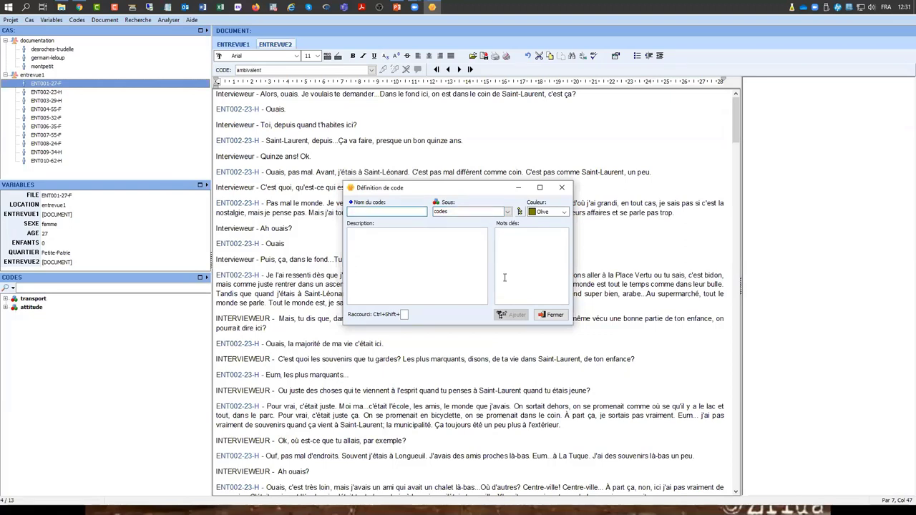
pyautogui.write('gentrificatio')
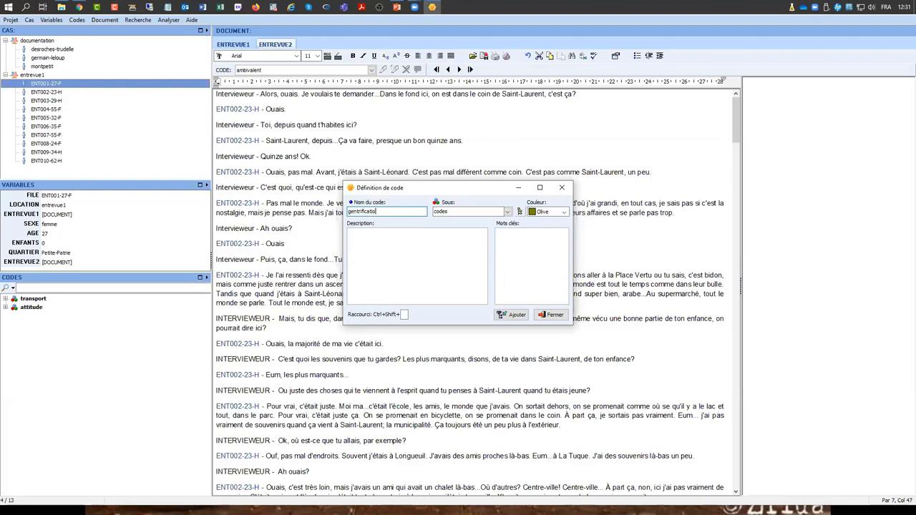
pyautogui.write('n')
pyautogui.press('Return')
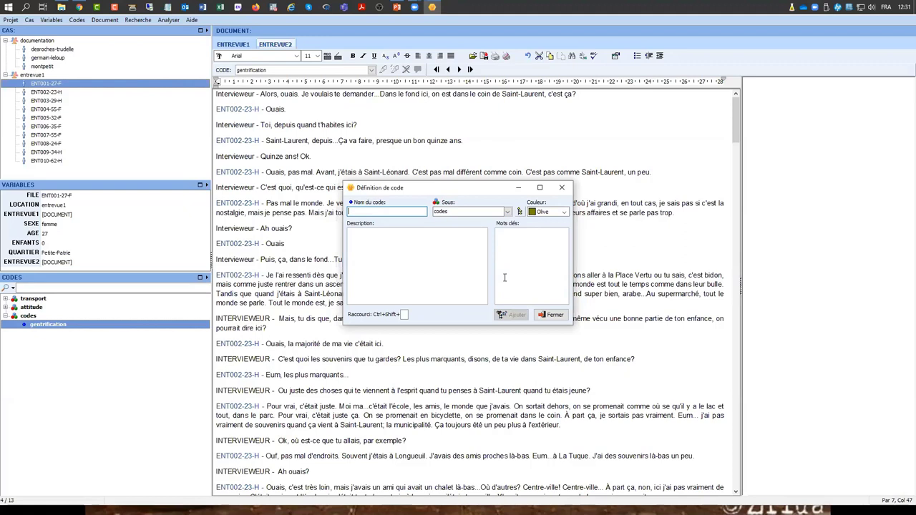
# - Add the code diversité under the category codes, finish defining codes, and leave the category expanded
pyautogui.write('diversité')
pyautogui.press('Return')
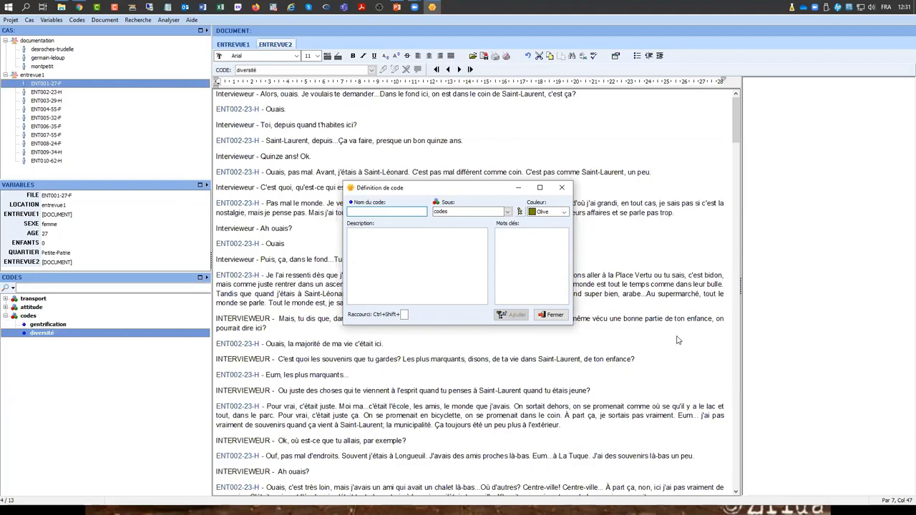
pyautogui.click(553, 315)
pyautogui.click(5, 315)
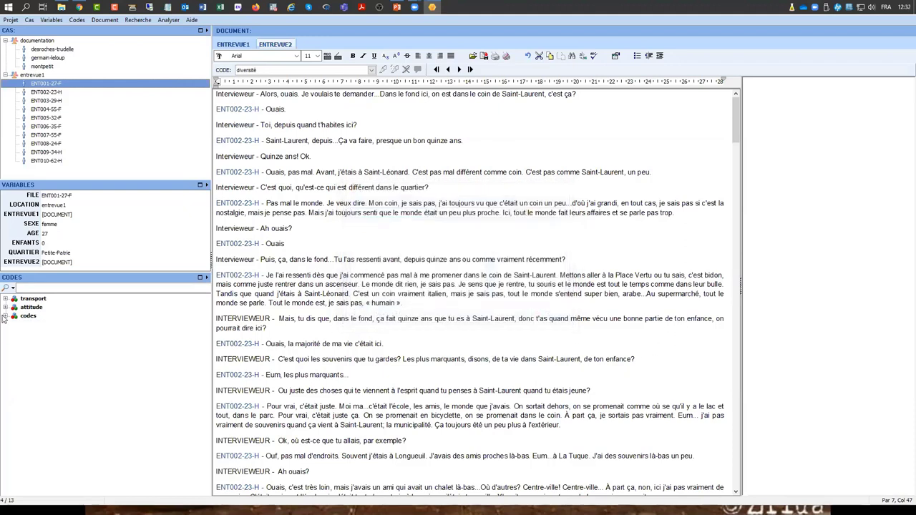
pyautogui.click(5, 316)
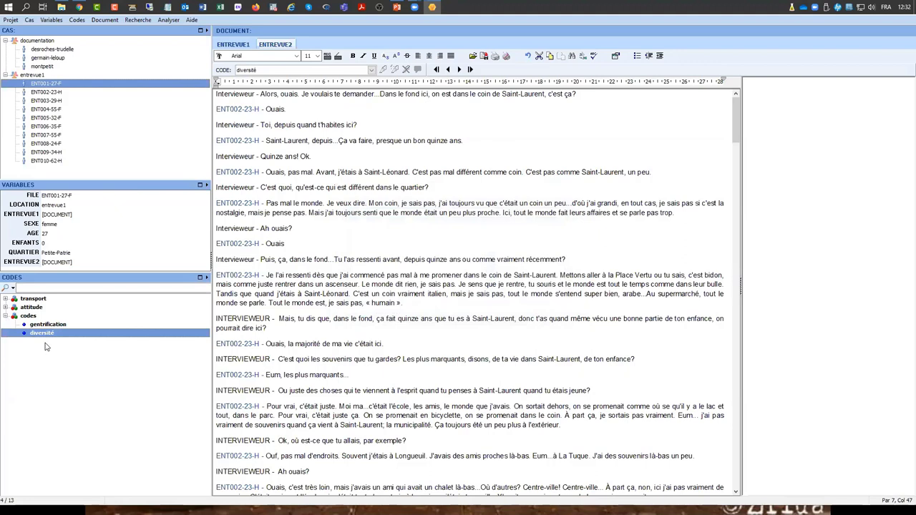
# - Move the attitude and transport categories, with their codes, under the category codes
pyautogui.click(34, 309)
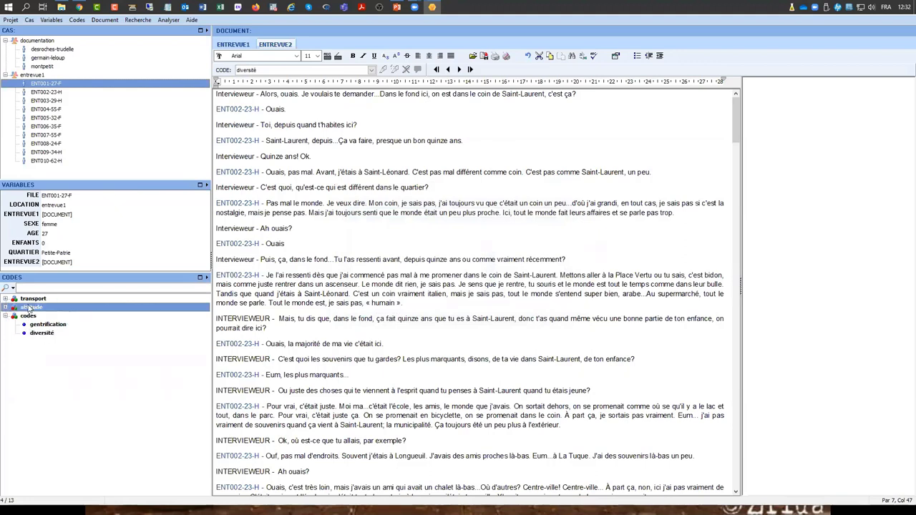
pyautogui.moveTo(30, 307); pyautogui.dragTo(37, 327)
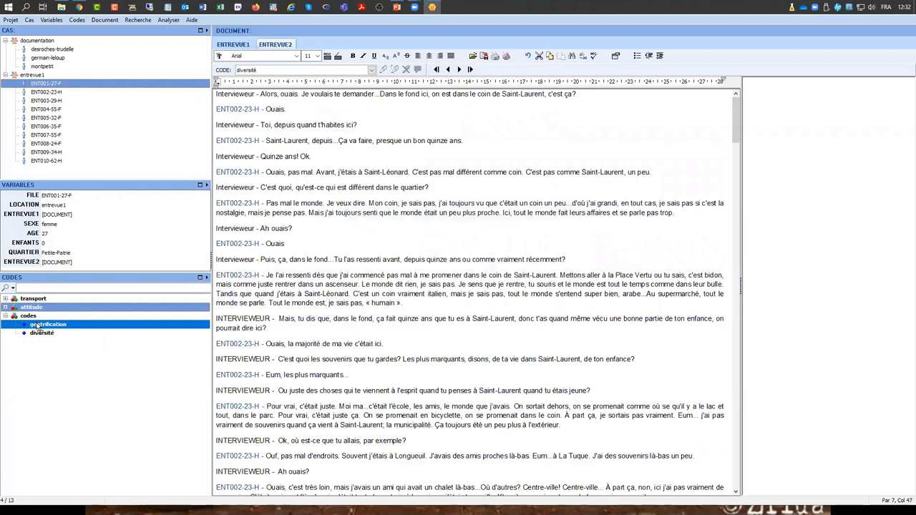
pyautogui.moveTo(38, 327); pyautogui.dragTo(38, 327)
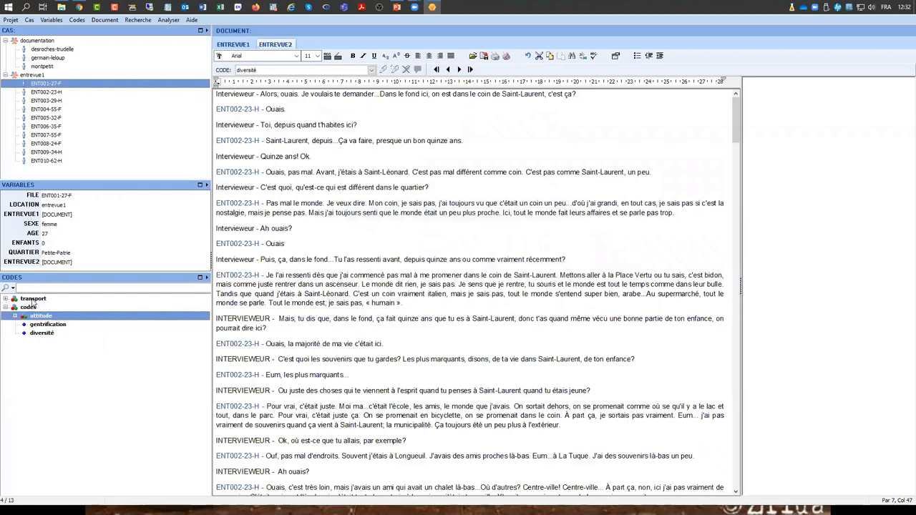
pyautogui.click(36, 301)
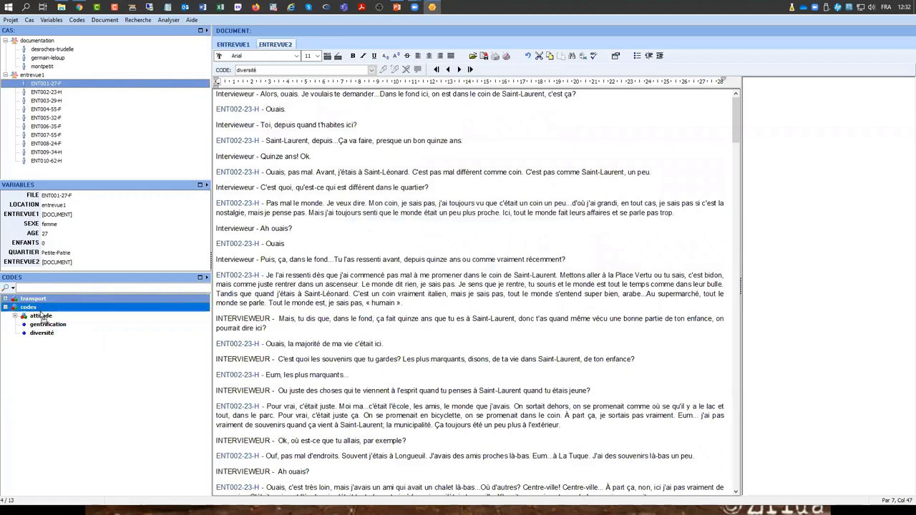
pyautogui.click(43, 315)
pyautogui.moveTo(43, 316); pyautogui.dragTo(44, 315)
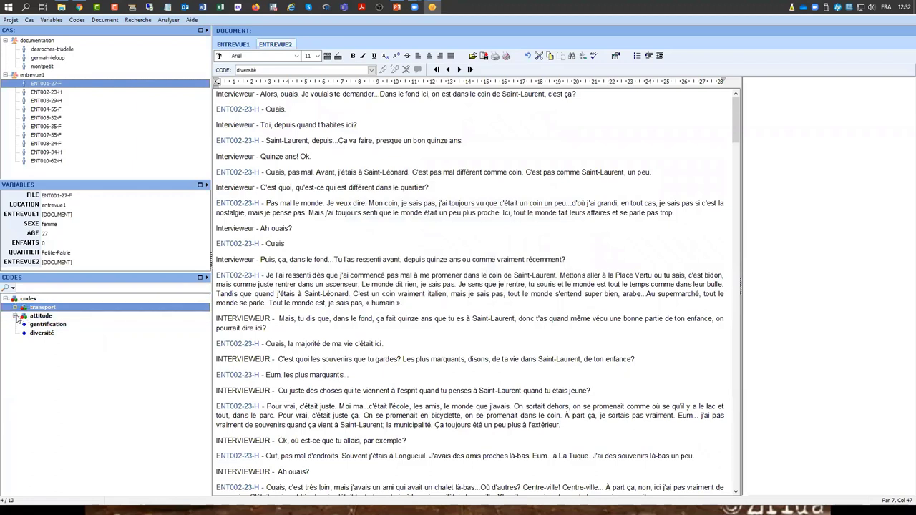
# - Expand attitude and transport, and collapse and reopen the parent category codes to check the hierarchy
pyautogui.click(16, 317)
pyautogui.click(15, 308)
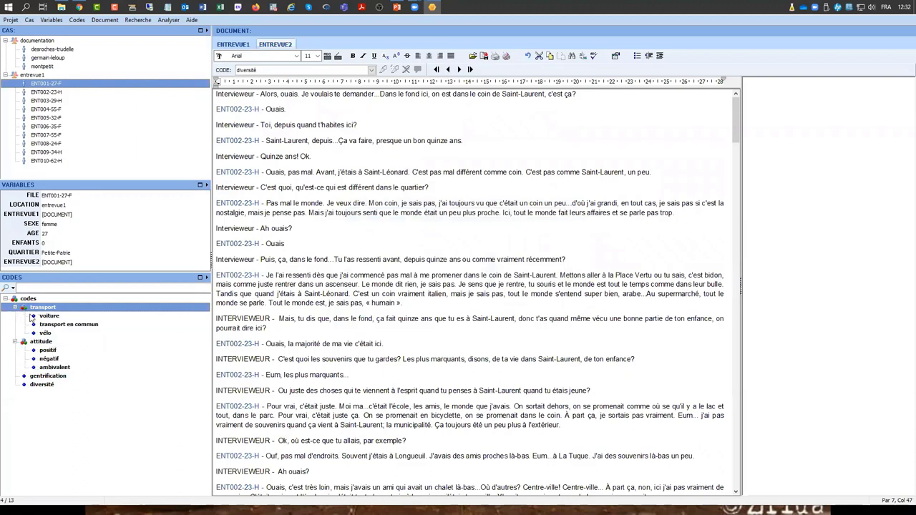
pyautogui.click(5, 299)
pyautogui.click(5, 300)
# - Move the attitude category out of codes to the first level and return it under codes
pyautogui.click(48, 350)
pyautogui.moveTo(62, 334); pyautogui.dragTo(52, 306)
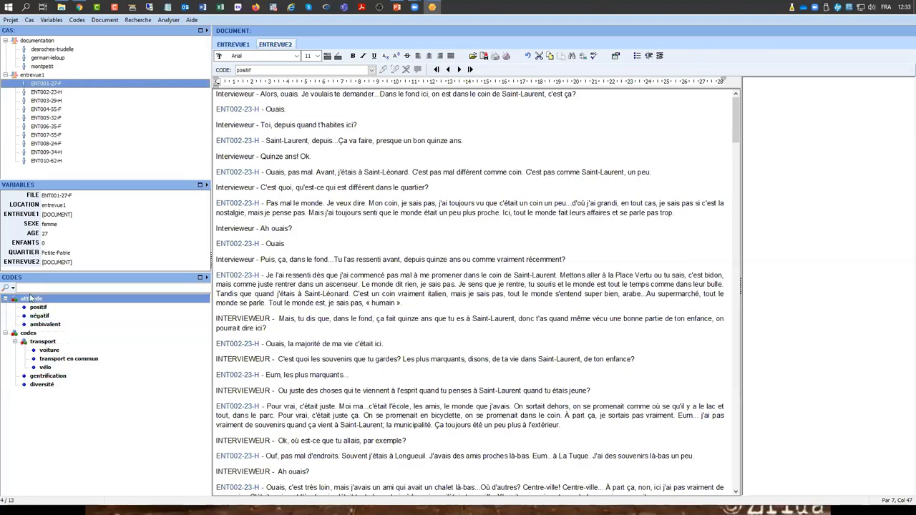
pyautogui.moveTo(31, 300); pyautogui.dragTo(49, 342)
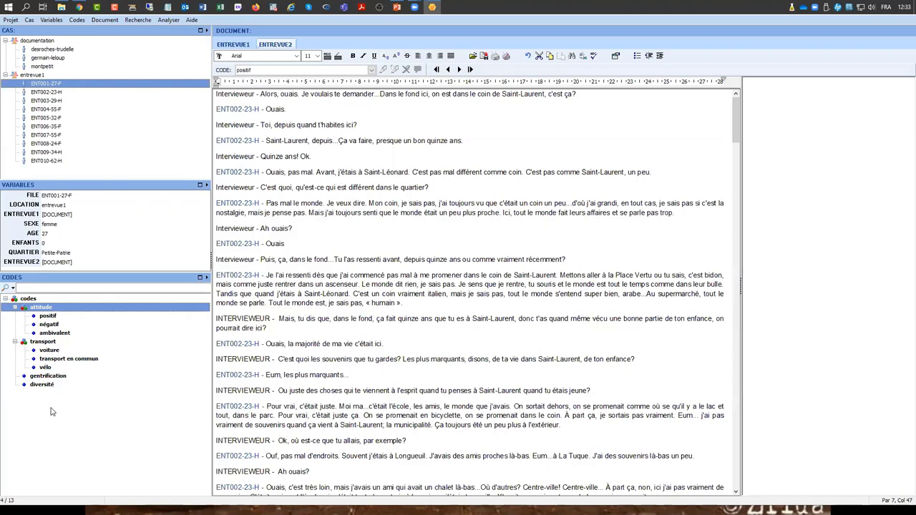
pyautogui.moveTo(39, 308); pyautogui.dragTo(54, 336)
# - Try to define an empty category named test without a code name, and close the code definition
pyautogui.rightClick(77, 419)
pyautogui.click(105, 256)
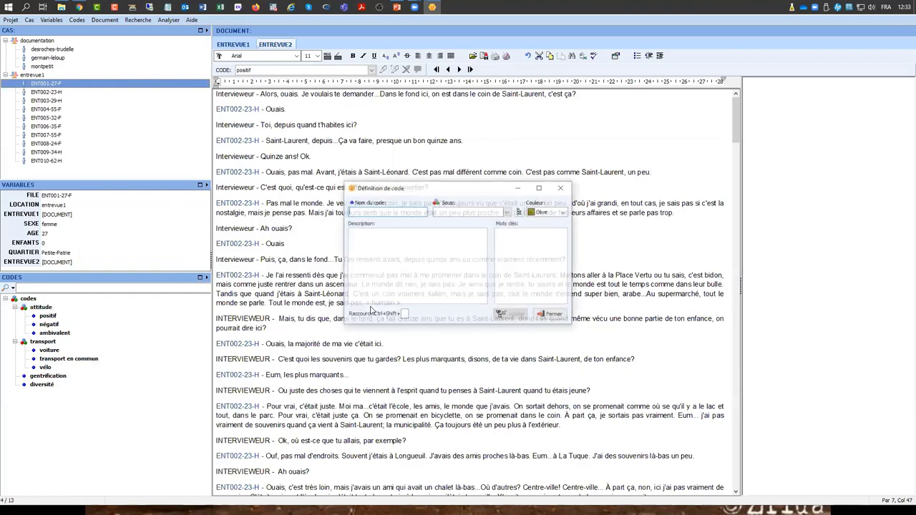
pyautogui.click(455, 211)
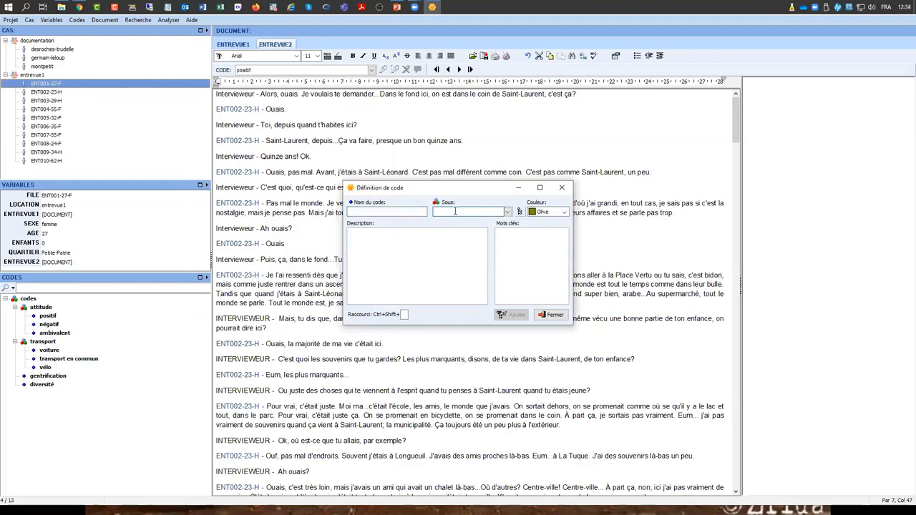
pyautogui.write('test')
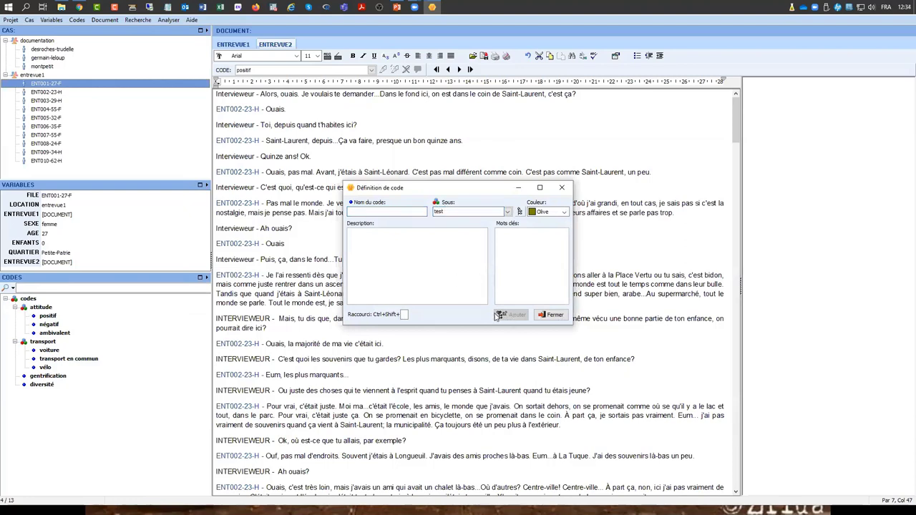
pyautogui.click(552, 315)
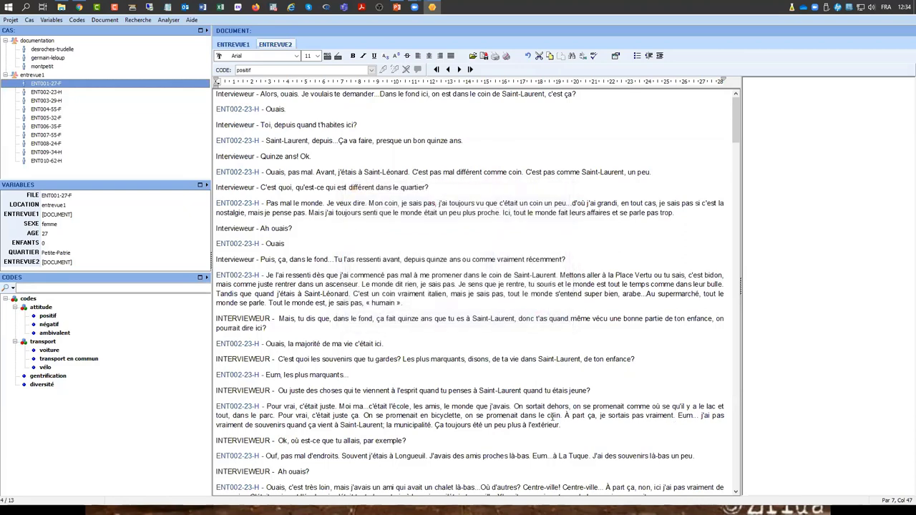
pyautogui.click(50, 377)
pyautogui.rightClick(50, 379)
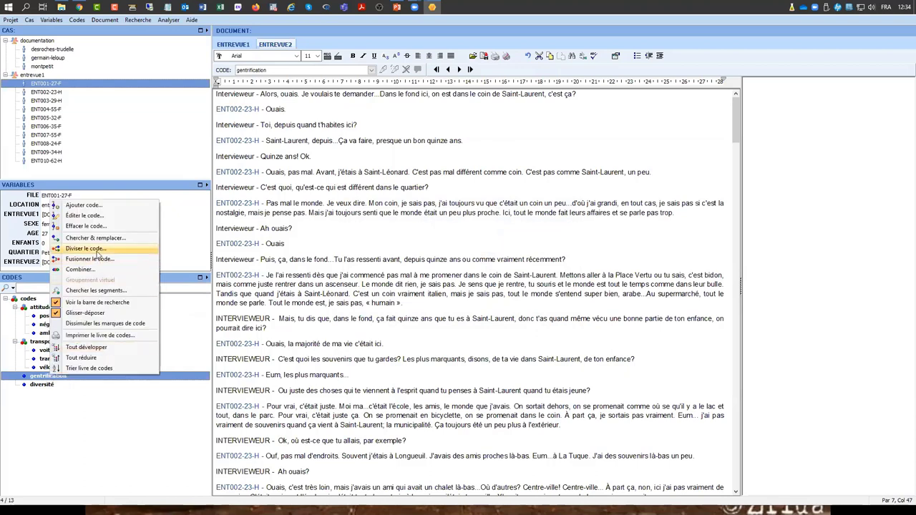
pyautogui.click(78, 386)
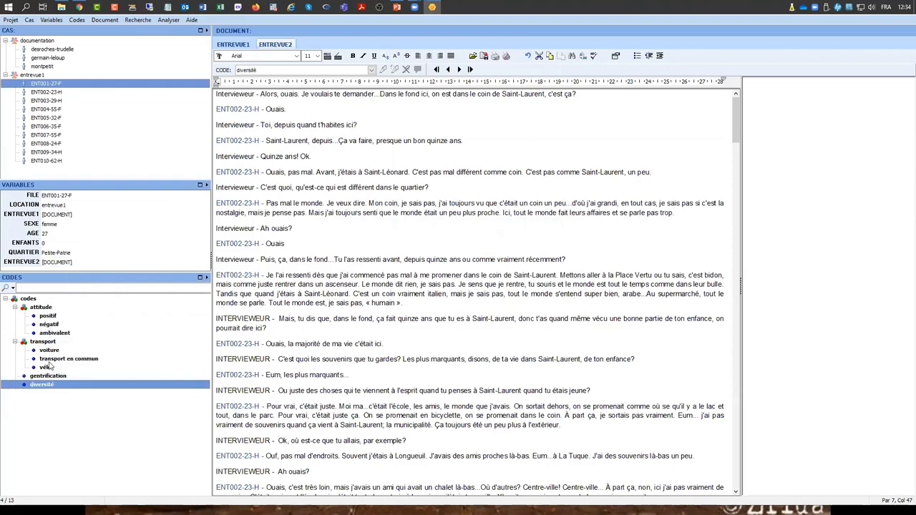
# - Split the code gentrification into loyer and autre under the current code, searching for and confirming replacements
pyautogui.rightClick(61, 377)
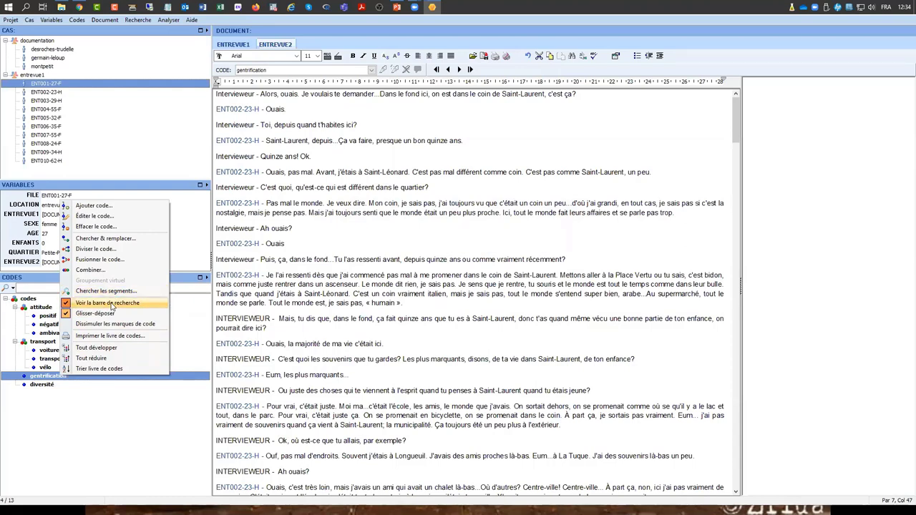
pyautogui.click(119, 251)
pyautogui.click(352, 221)
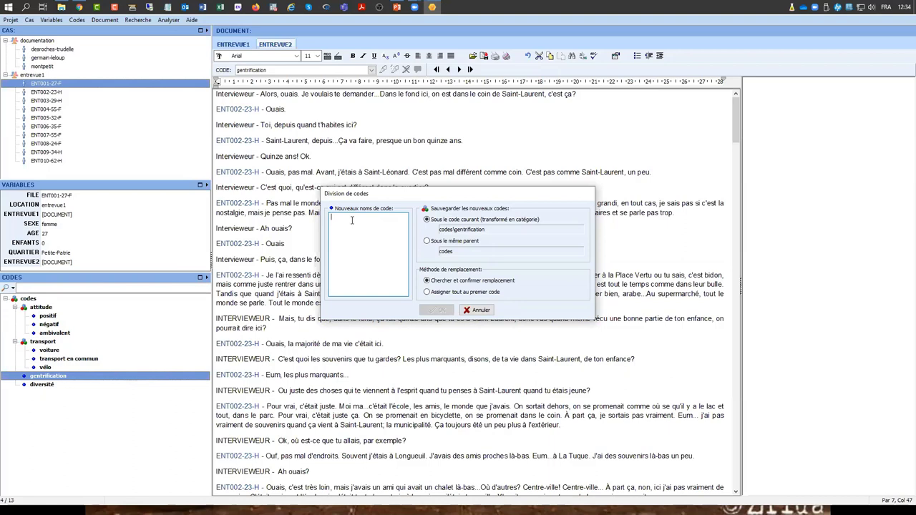
pyautogui.write('loyer')
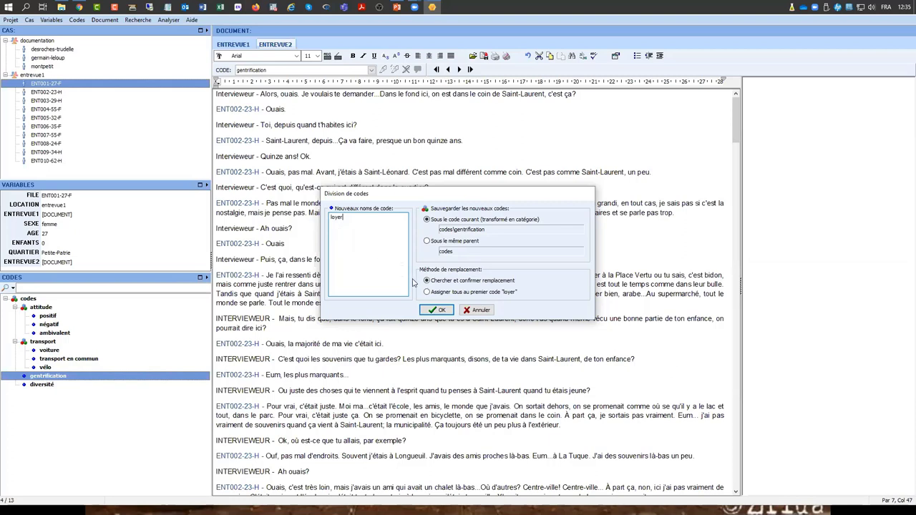
pyautogui.press('Return')
pyautogui.write('autre')
pyautogui.click(440, 310)
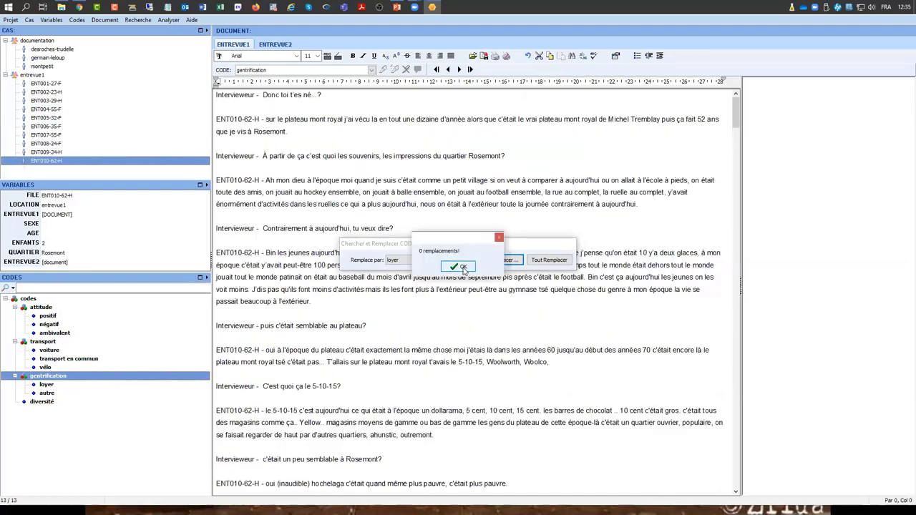
# - Replace all gentrification codings in the documents with the code loyer
pyautogui.click(462, 267)
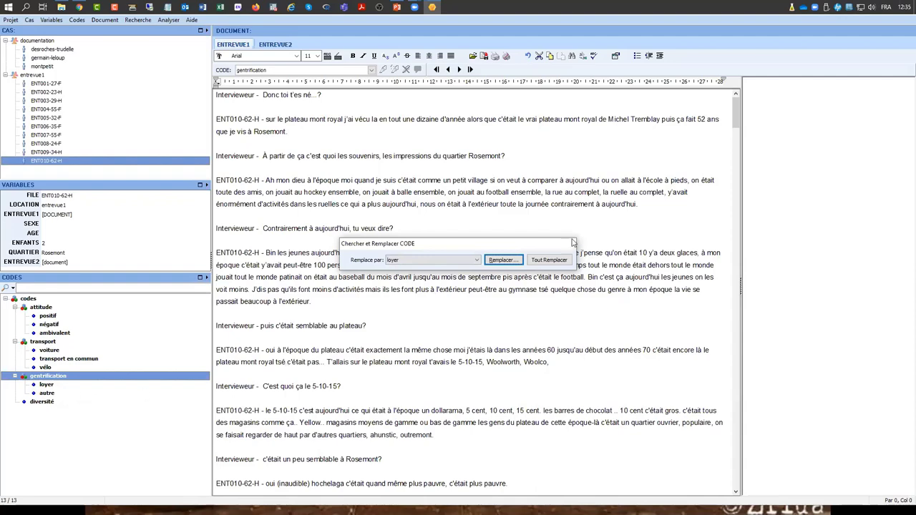
pyautogui.click(553, 262)
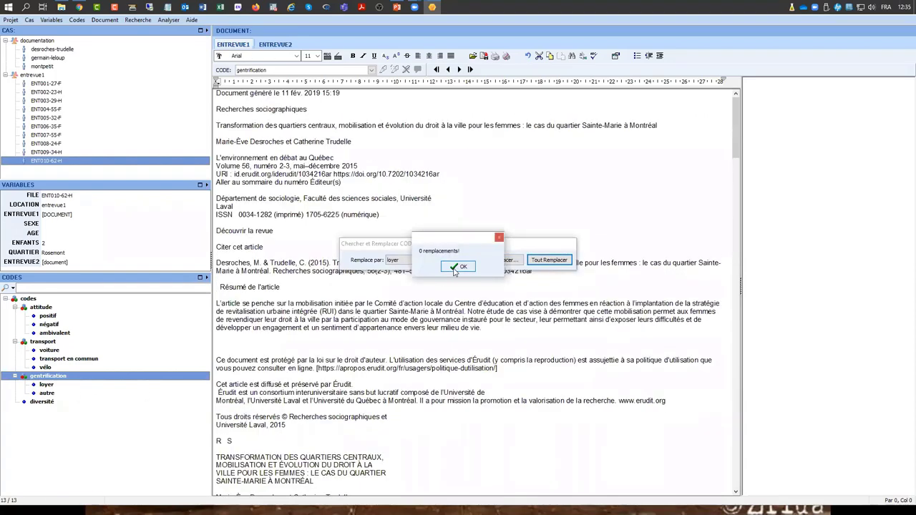
pyautogui.click(461, 268)
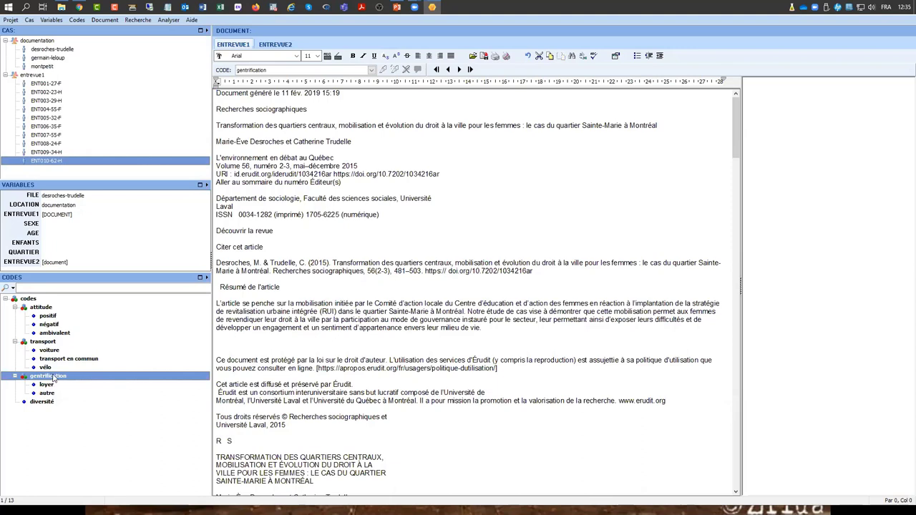
# - Merge the codes loyer and autre back into gentrification and select the code diversité
pyautogui.rightClick(53, 376)
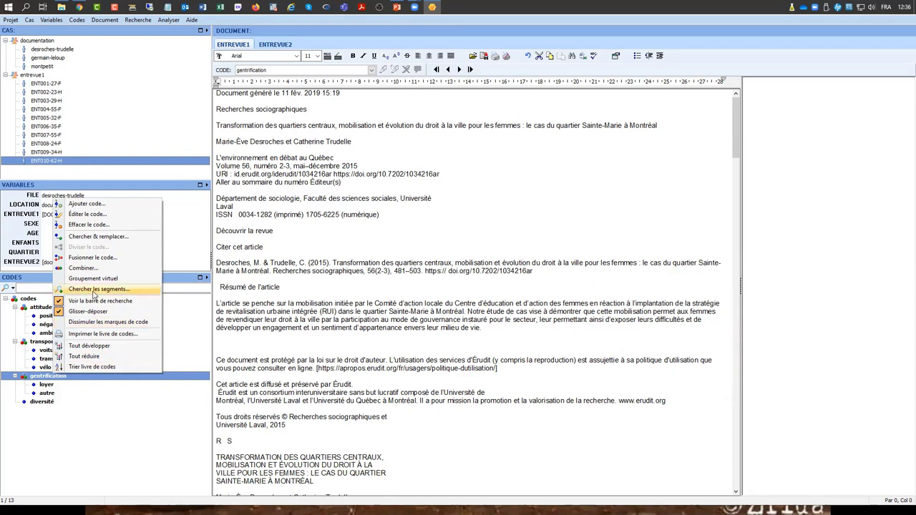
pyautogui.click(110, 259)
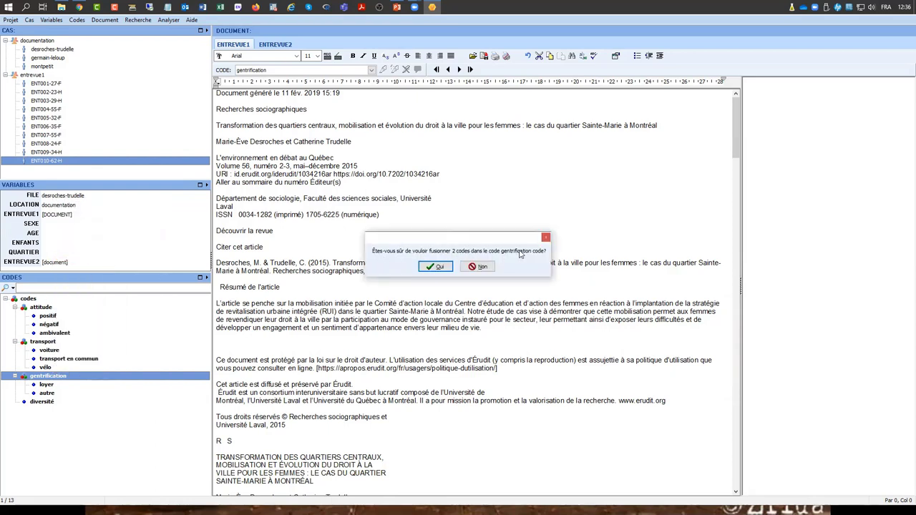
pyautogui.click(443, 268)
pyautogui.moveTo(54, 381)
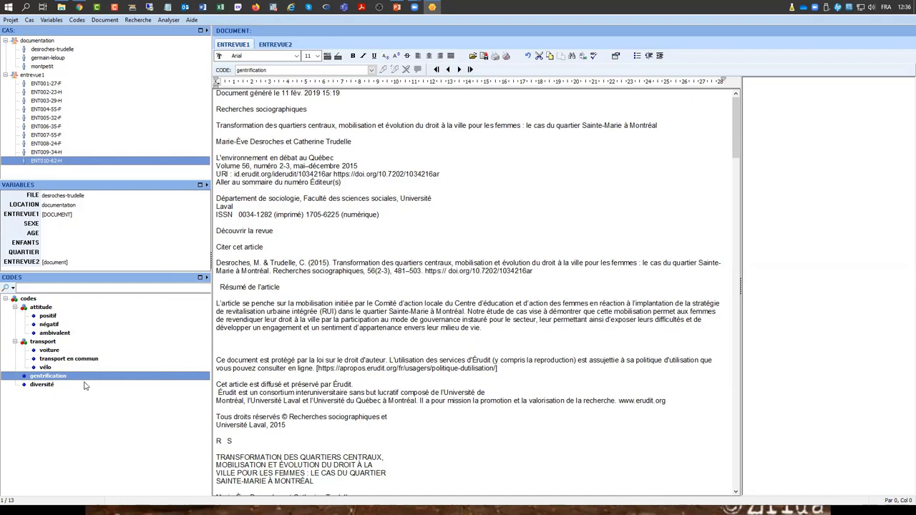
pyautogui.click(68, 385)
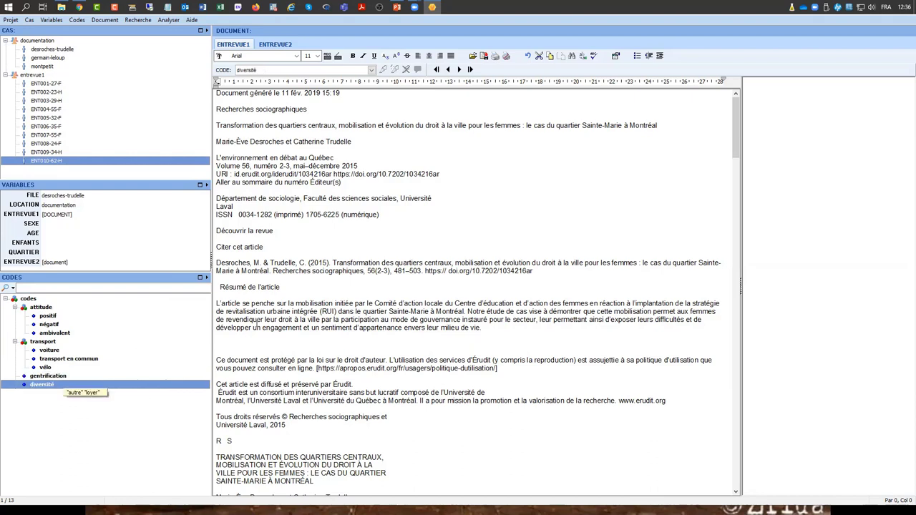
# - In case ENT001-27-F, assign the code voiture to the entire answer about childhood memories of the neighbourhood
pyautogui.click(67, 89)
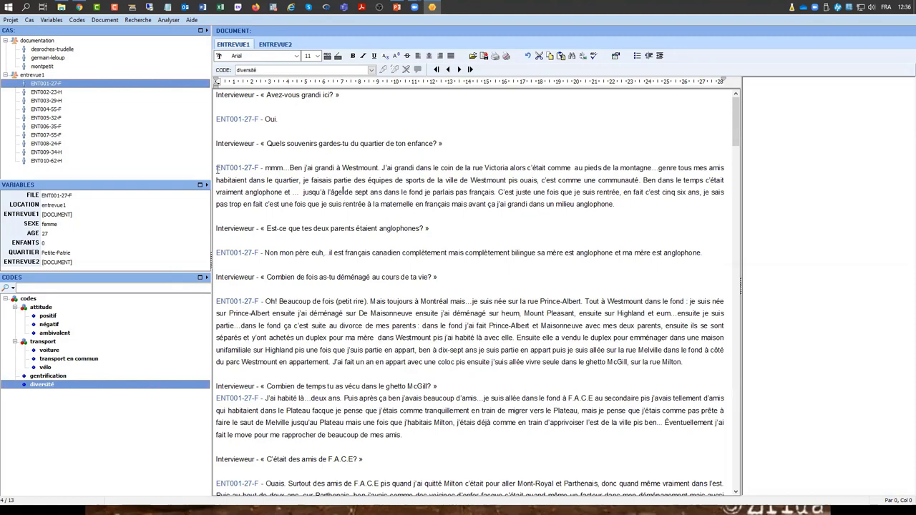
pyautogui.moveTo(216, 168); pyautogui.dragTo(384, 168)
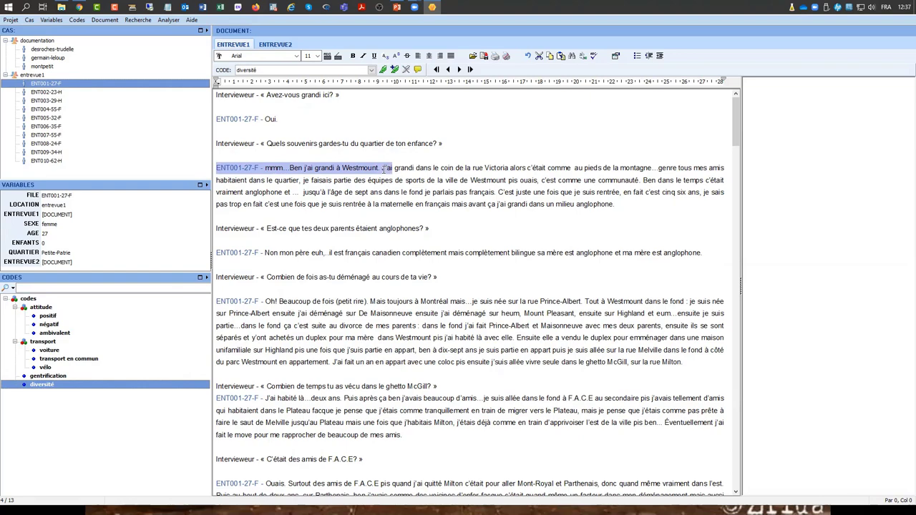
pyautogui.moveTo(385, 169); pyautogui.dragTo(615, 204)
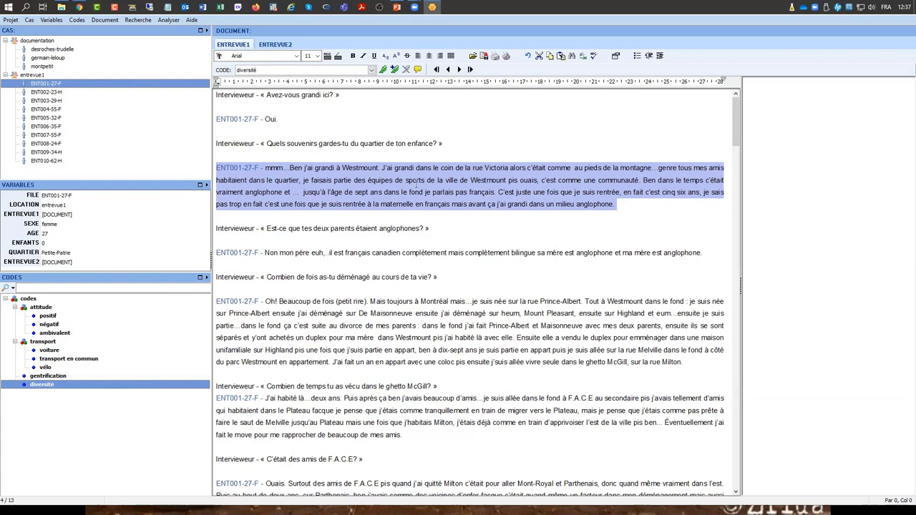
pyautogui.moveTo(557, 180); pyautogui.dragTo(509, 180)
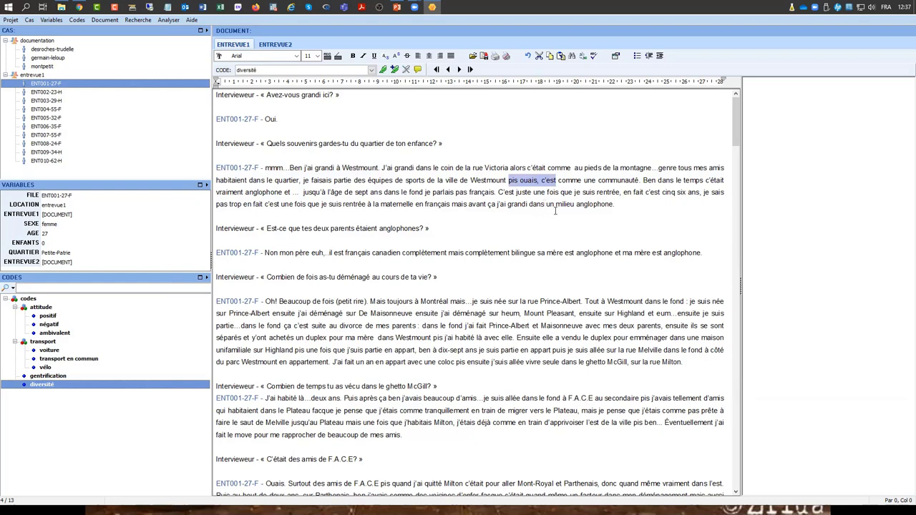
pyautogui.moveTo(616, 206); pyautogui.dragTo(234, 163)
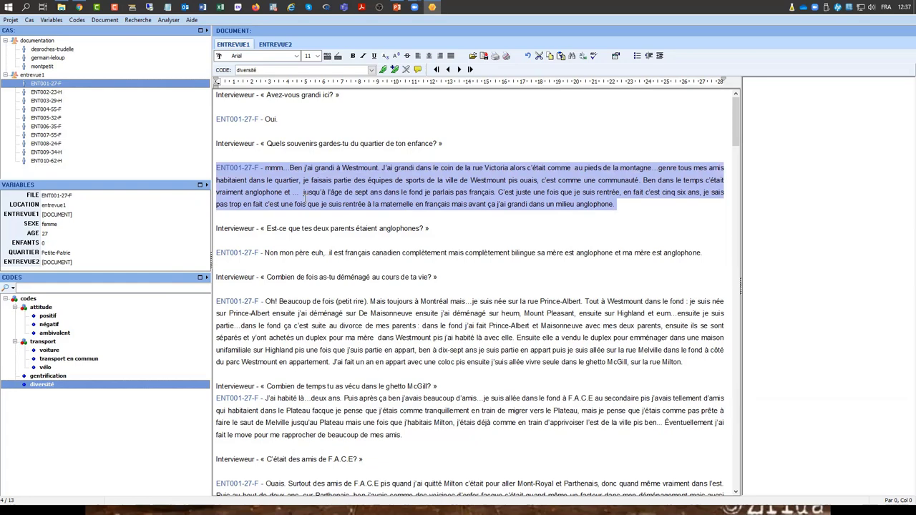
pyautogui.doubleClick(50, 351)
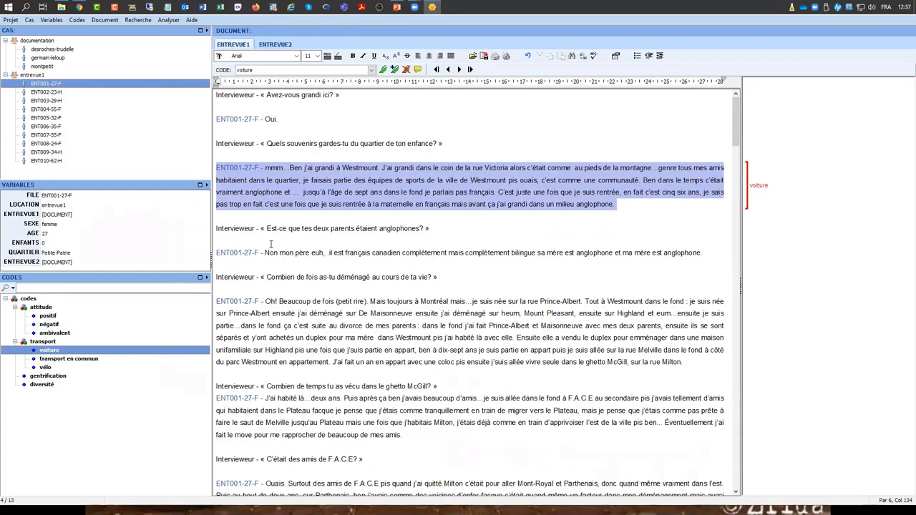
# - Assign the code négatif as well to the whole answer about childhood memories of the neighbourhood
pyautogui.moveTo(264, 253); pyautogui.dragTo(667, 255)
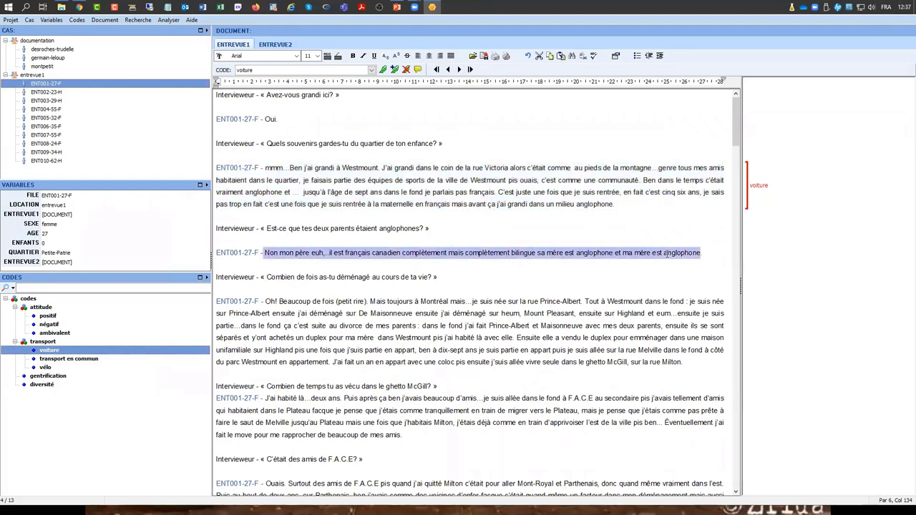
pyautogui.moveTo(616, 205); pyautogui.dragTo(226, 169)
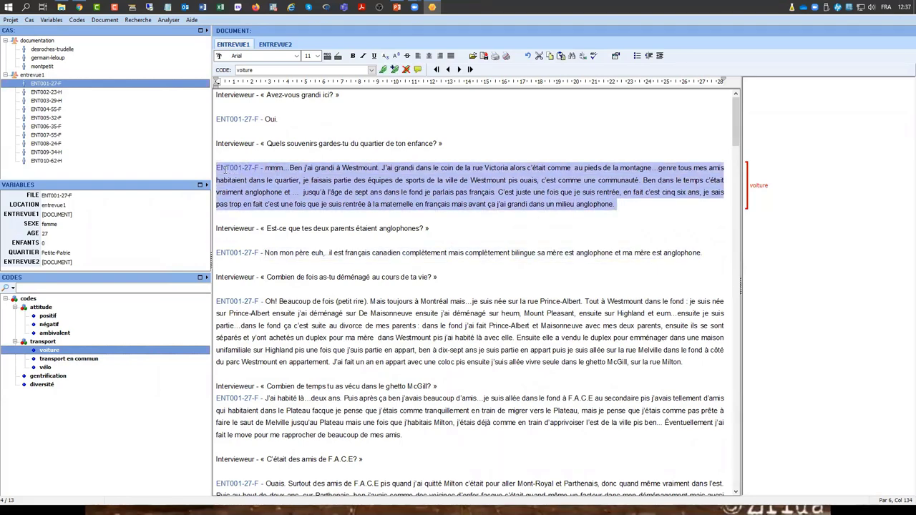
pyautogui.click(49, 325)
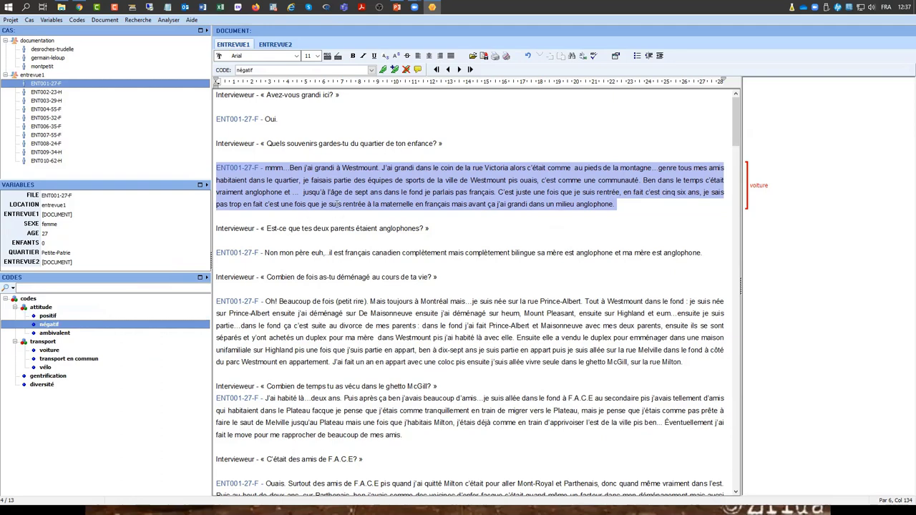
pyautogui.moveTo(339, 209); pyautogui.dragTo(337, 212)
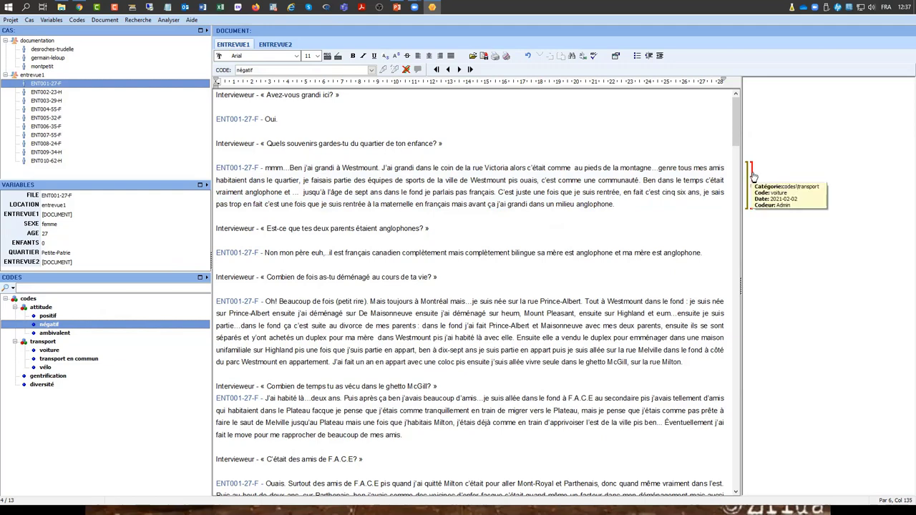
# - Try to assign the code négatif to the whole answer about the number of moves in the interviewee's life
pyautogui.moveTo(752, 214)
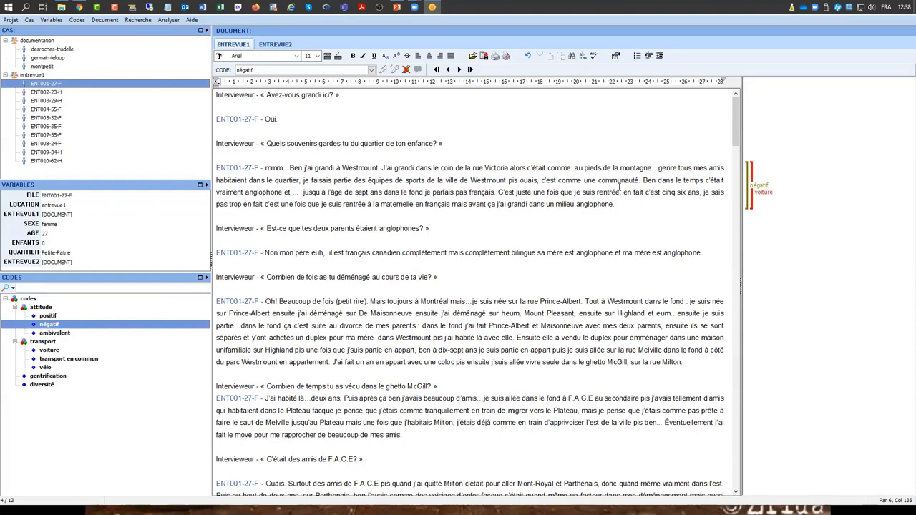
pyautogui.click(489, 204)
pyautogui.moveTo(686, 363); pyautogui.dragTo(216, 301)
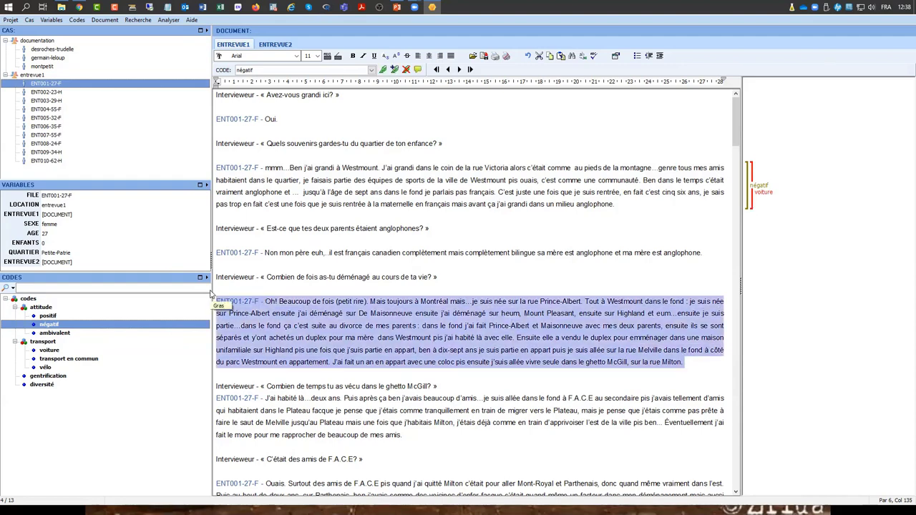
pyautogui.click(372, 70)
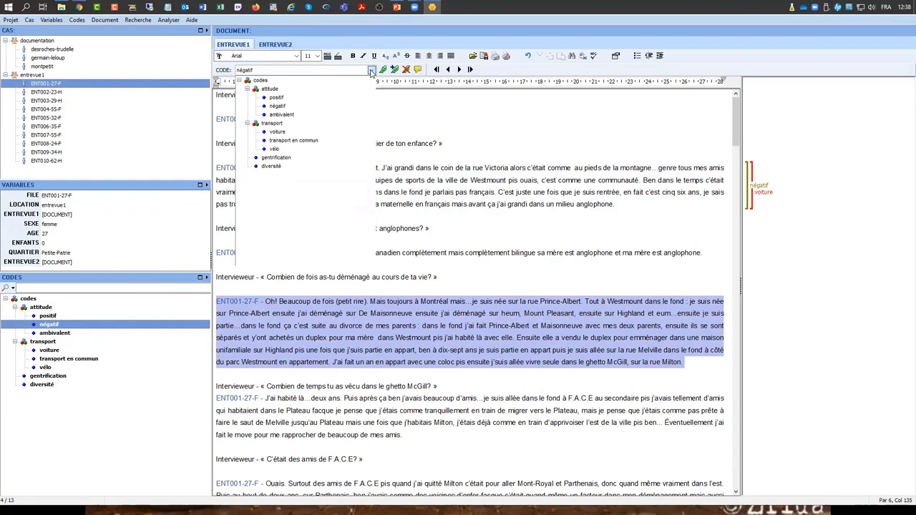
pyautogui.click(372, 70)
pyautogui.click(384, 69)
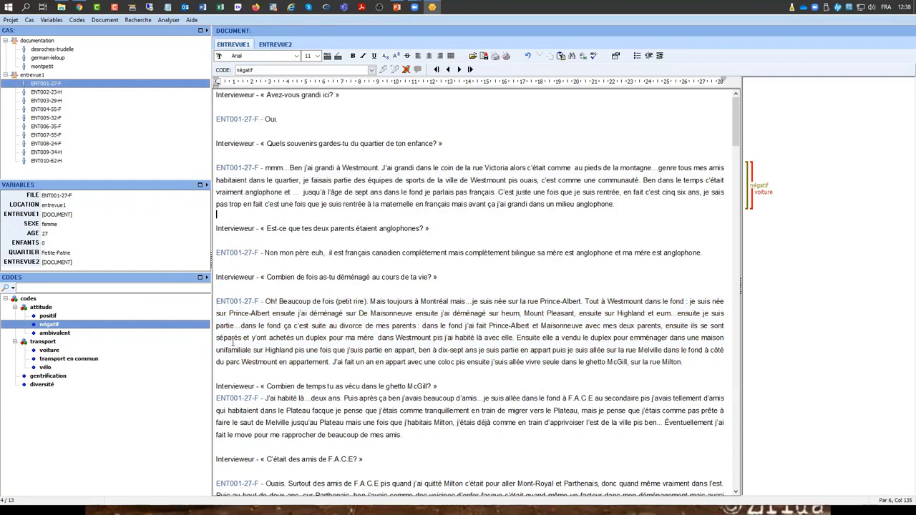
# - Attach a comment labelled To further discuss with the text fdgsdfgsdfg to the négatif coding of the childhood memories answer
pyautogui.click(750, 196)
pyautogui.rightClick(750, 188)
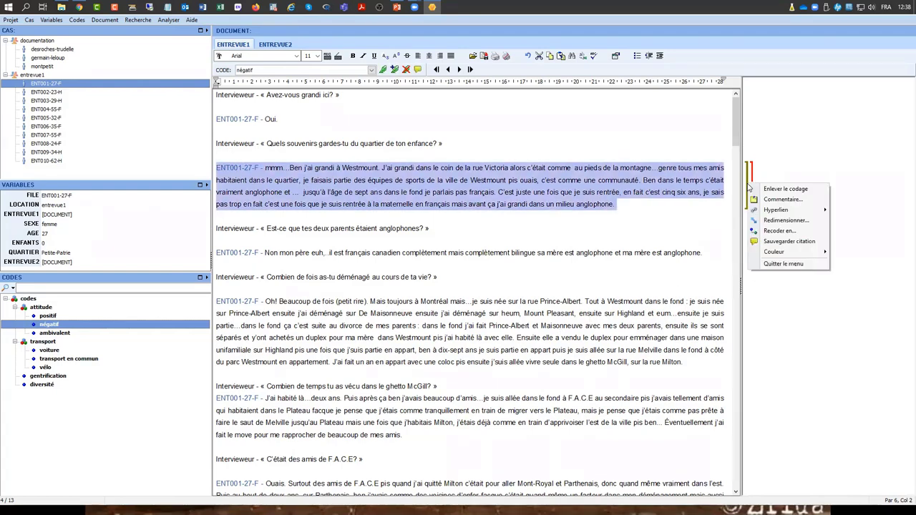
pyautogui.click(802, 204)
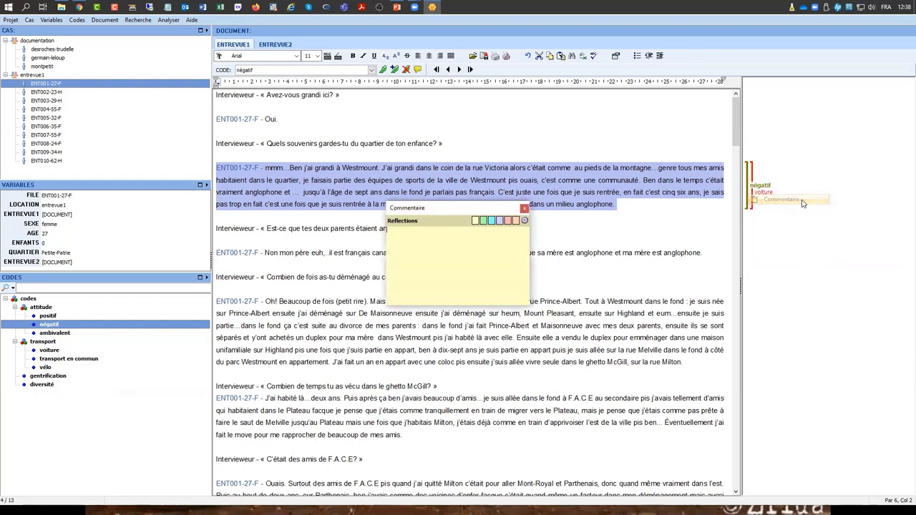
pyautogui.click(485, 221)
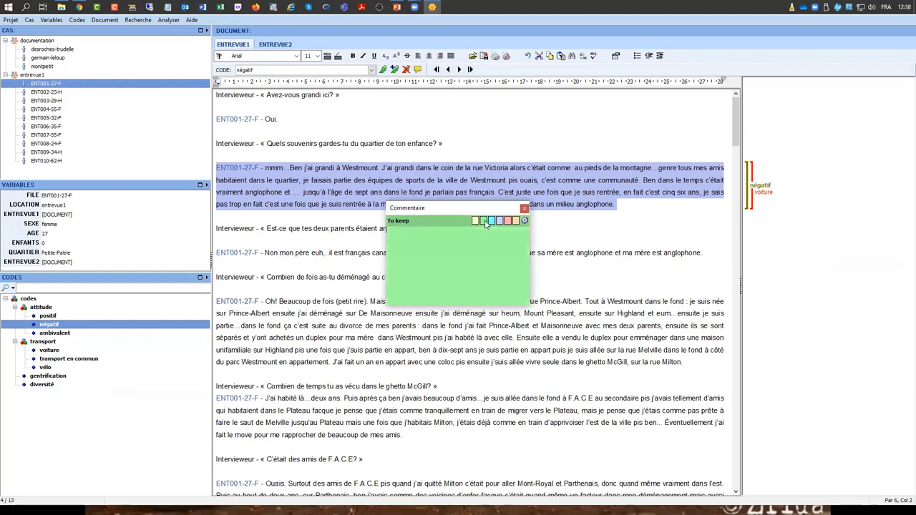
pyautogui.click(491, 222)
pyautogui.click(525, 221)
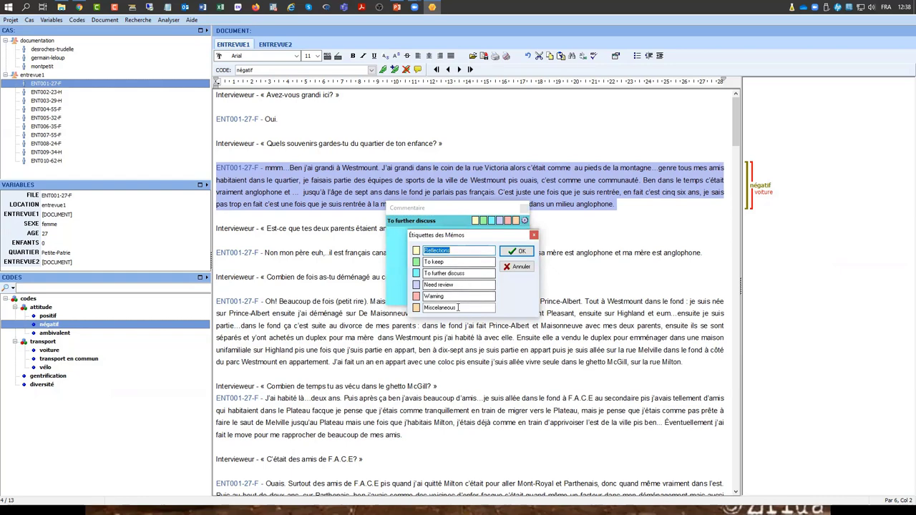
pyautogui.click(519, 267)
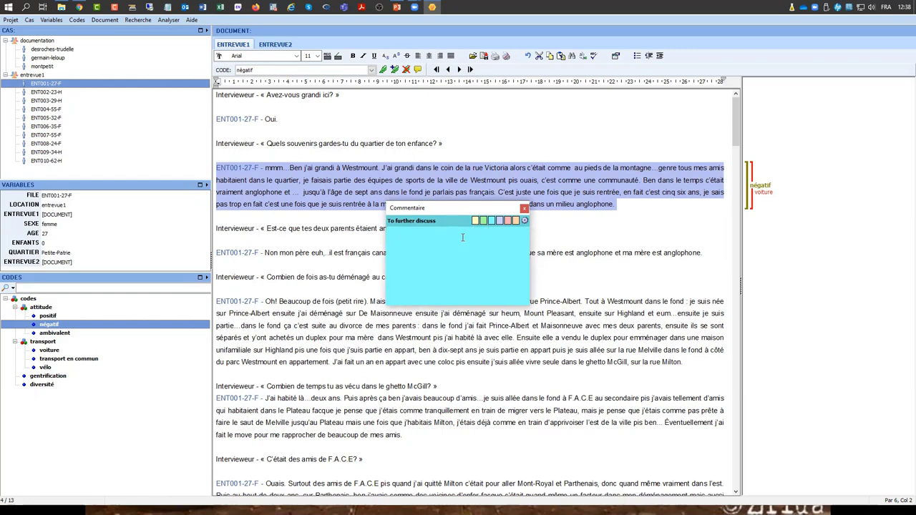
pyautogui.write('fdgsdfgsdfg')
pyautogui.click(524, 209)
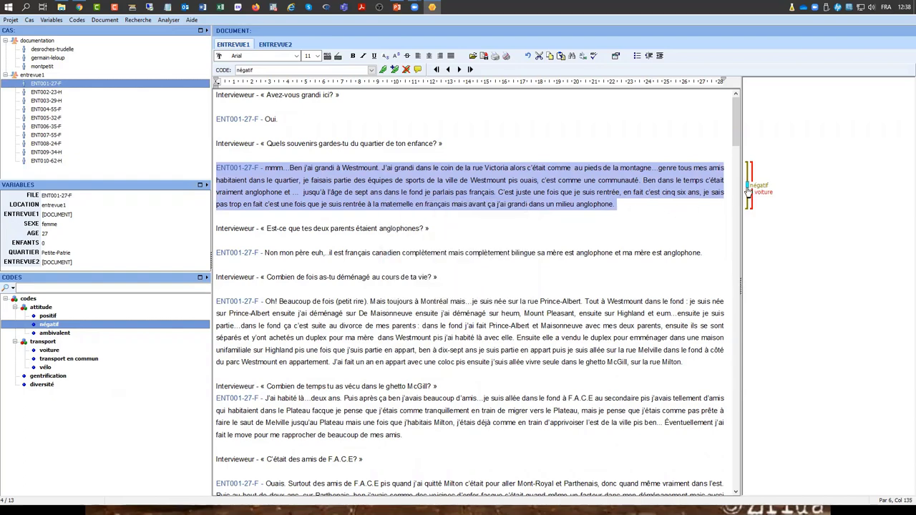
# - Review the project's list of all comments, and reopen the comment attached to the négatif coding
pyautogui.moveTo(750, 192)
pyautogui.click(138, 20)
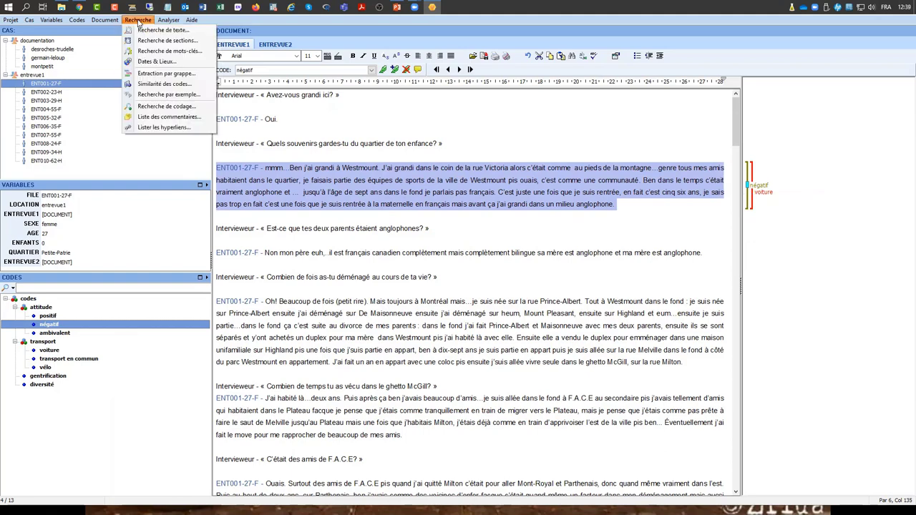
pyautogui.click(169, 117)
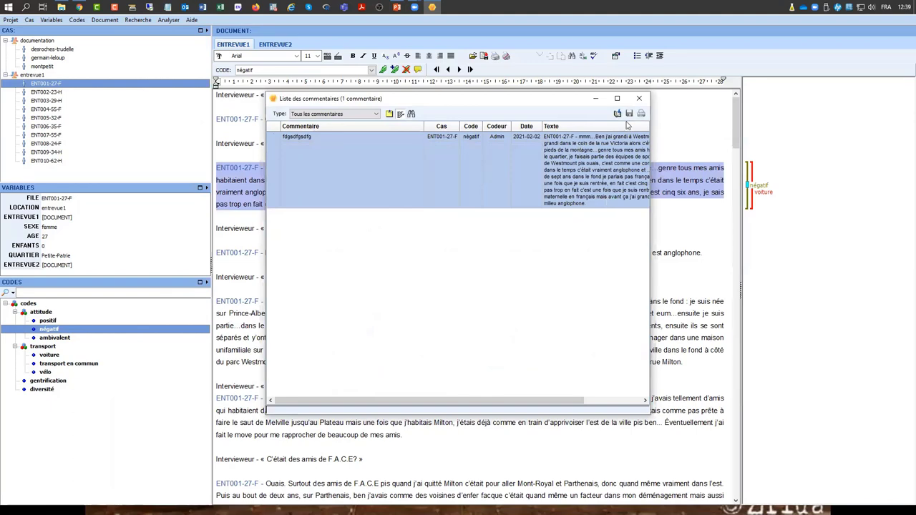
pyautogui.click(640, 99)
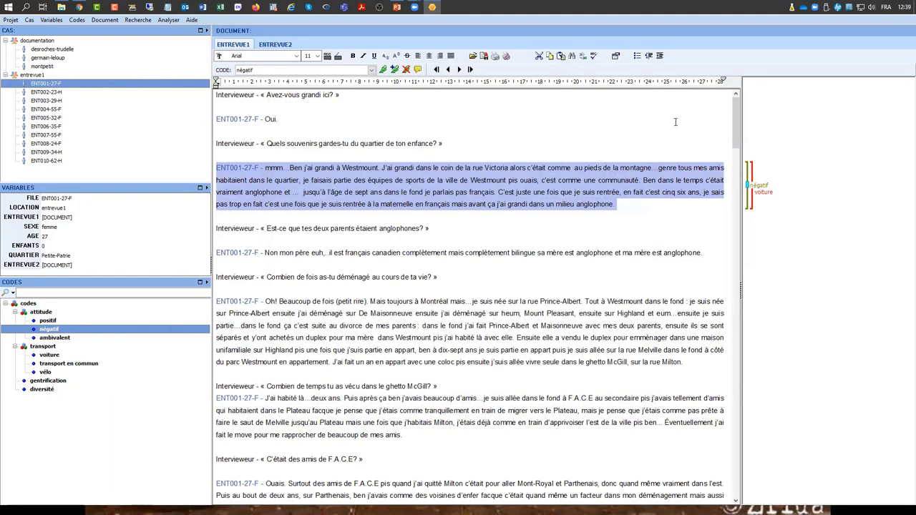
pyautogui.click(749, 187)
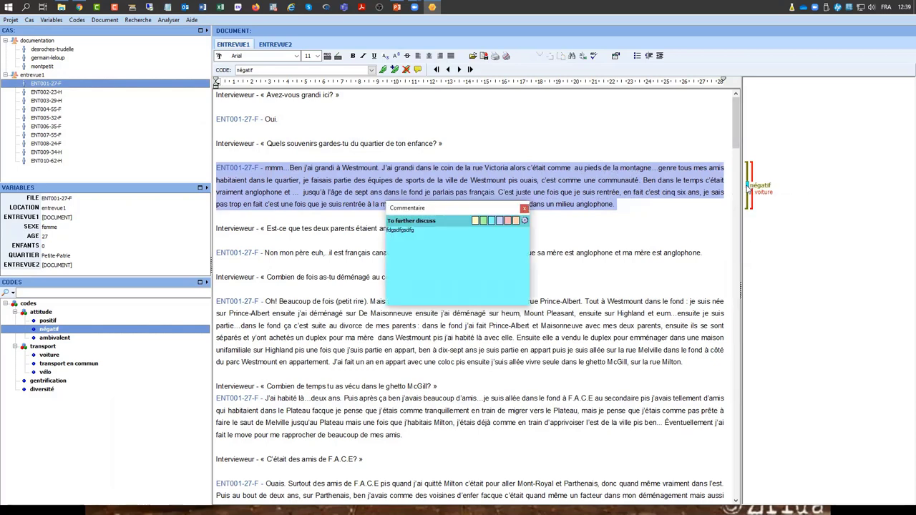
pyautogui.click(524, 209)
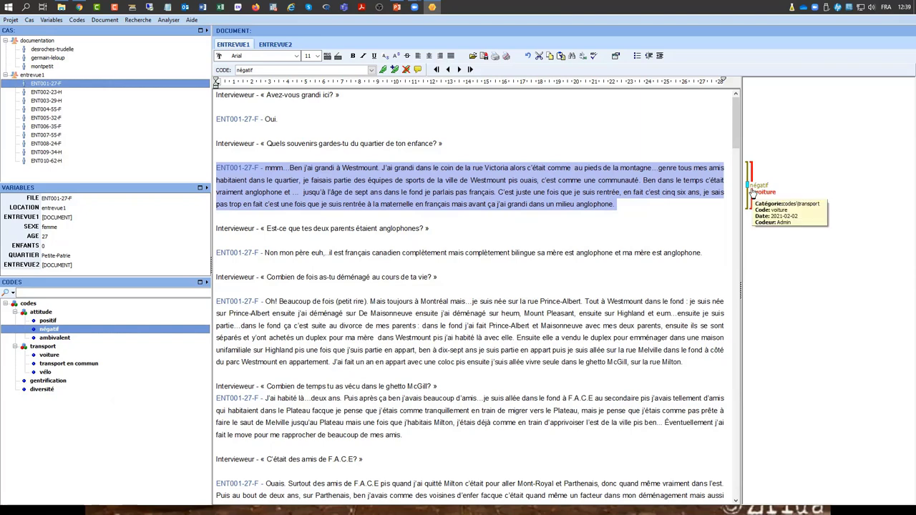
# - Save the passage coded voiture in the childhood memories answer as a quotation
pyautogui.rightClick(753, 190)
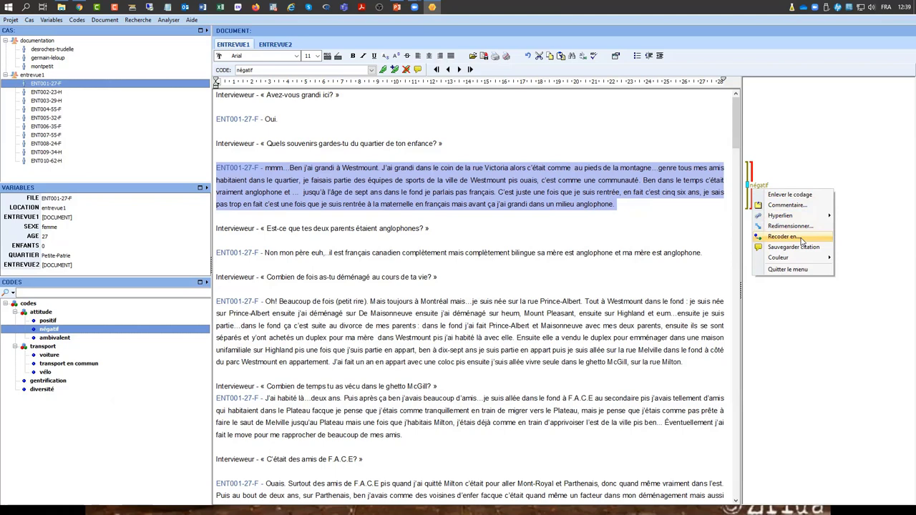
pyautogui.moveTo(805, 261)
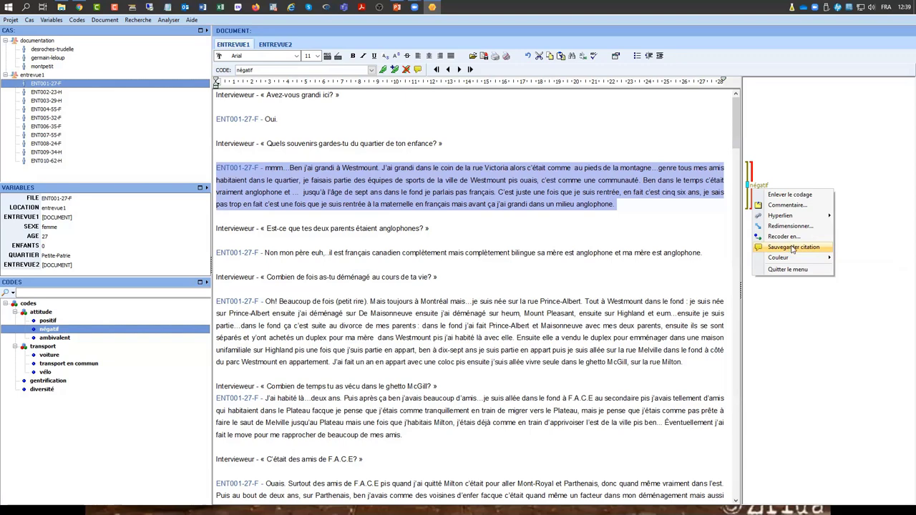
pyautogui.click(790, 248)
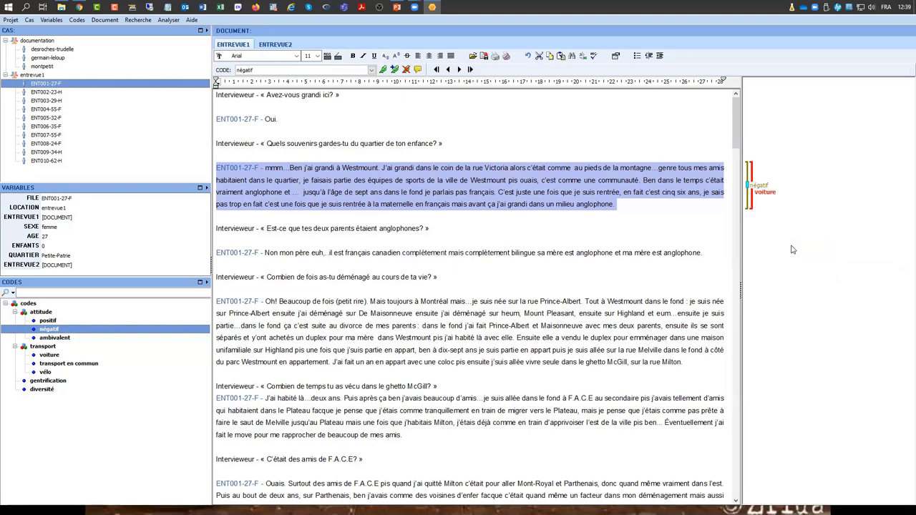
pyautogui.rightClick(753, 204)
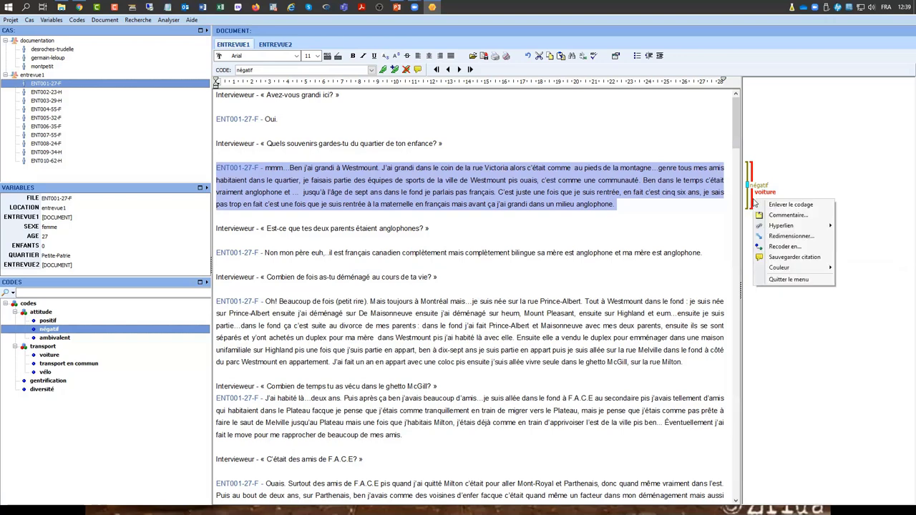
pyautogui.moveTo(786, 229)
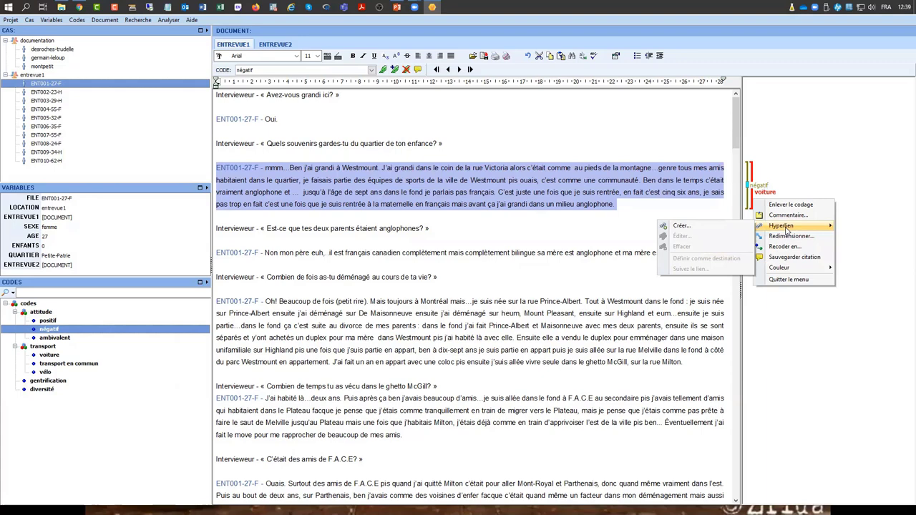
pyautogui.click(710, 228)
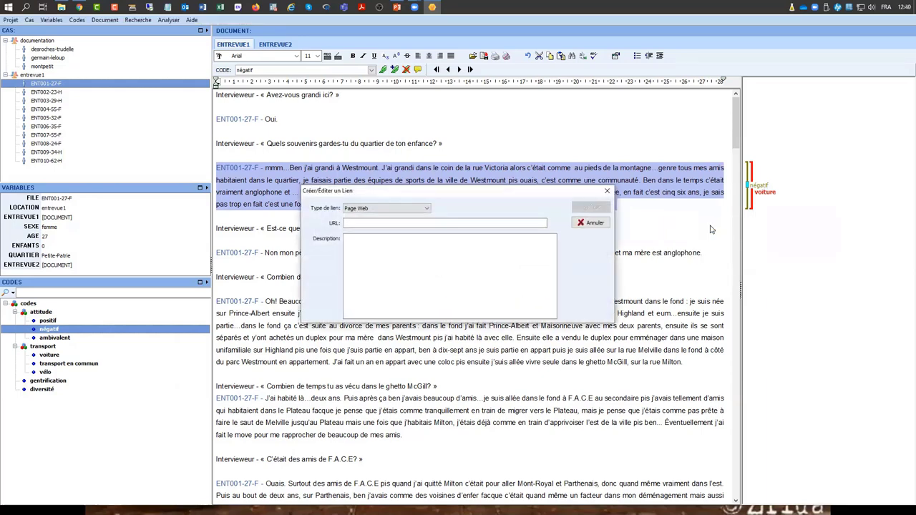
pyautogui.click(385, 209)
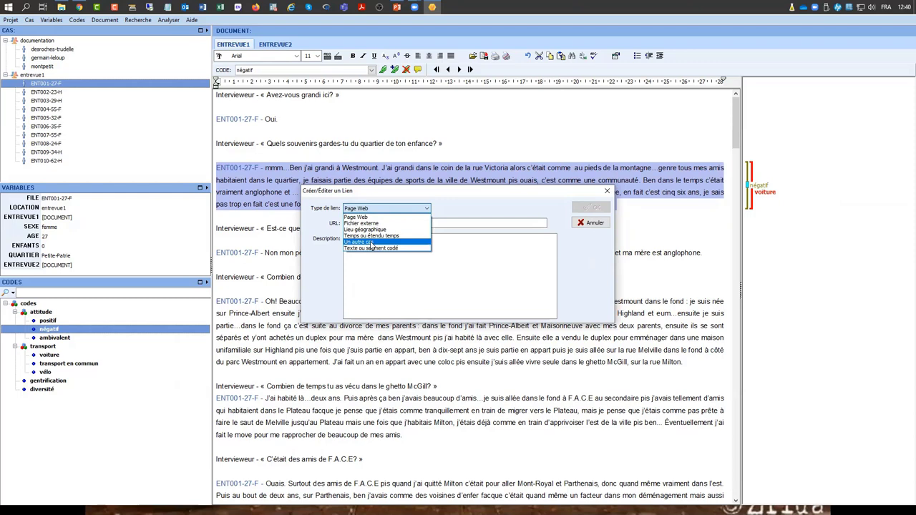
pyautogui.click(381, 248)
pyautogui.click(381, 247)
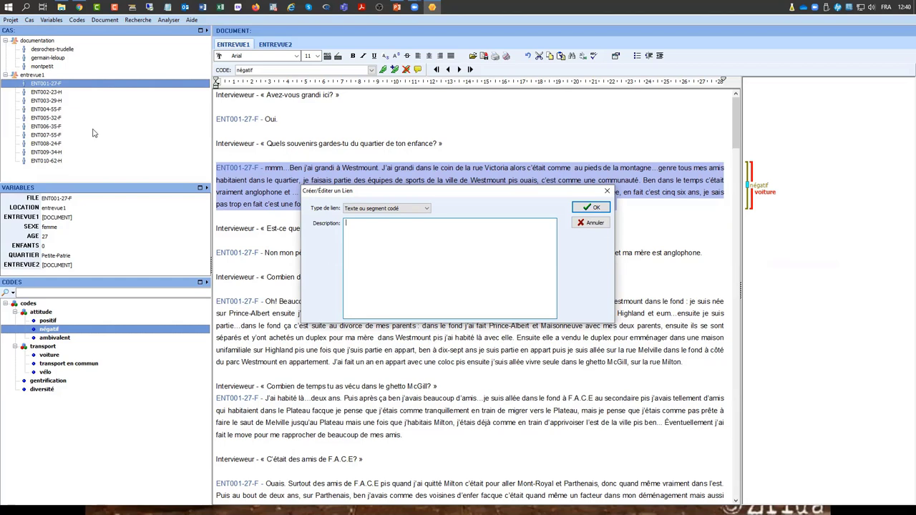
pyautogui.click(591, 222)
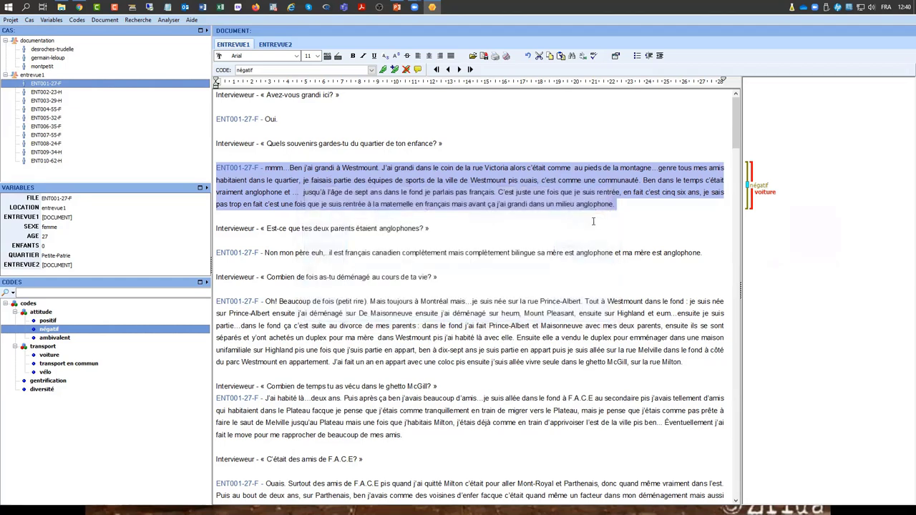
pyautogui.click(138, 20)
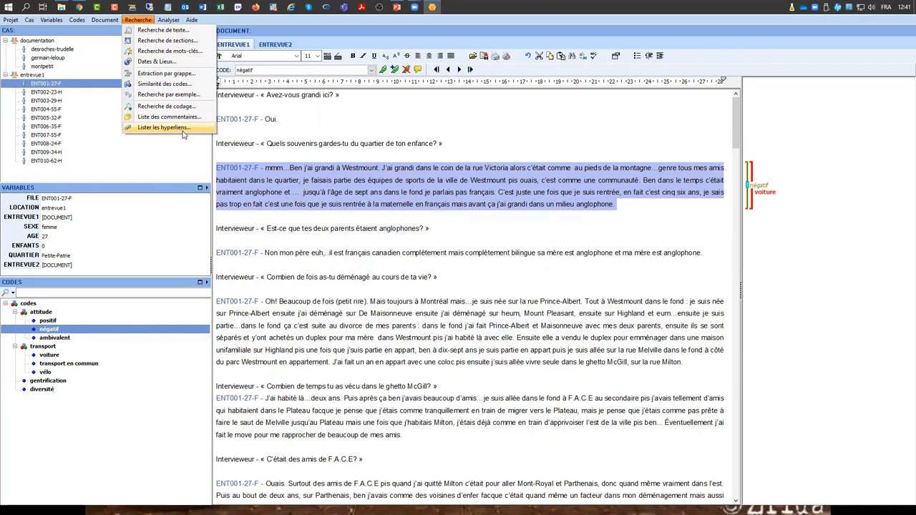
pyautogui.click(501, 206)
pyautogui.click(500, 206)
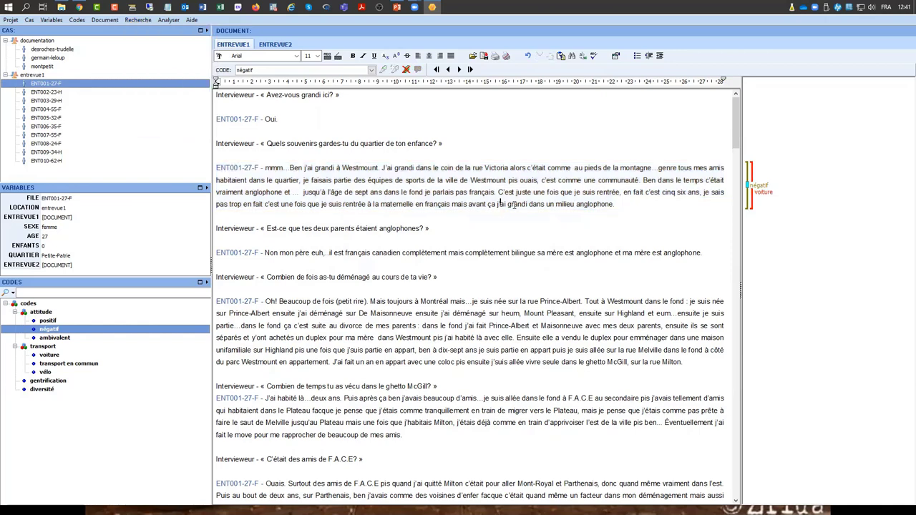
pyautogui.click(756, 200)
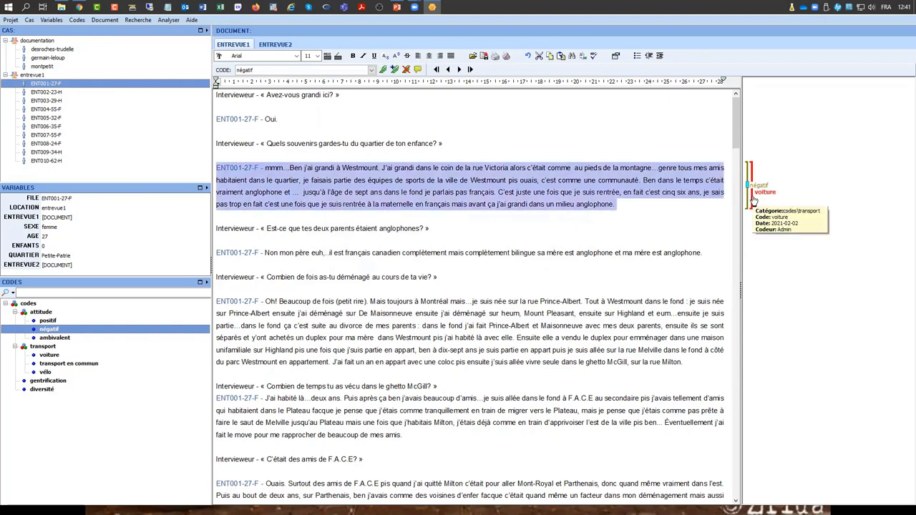
pyautogui.rightClick(754, 201)
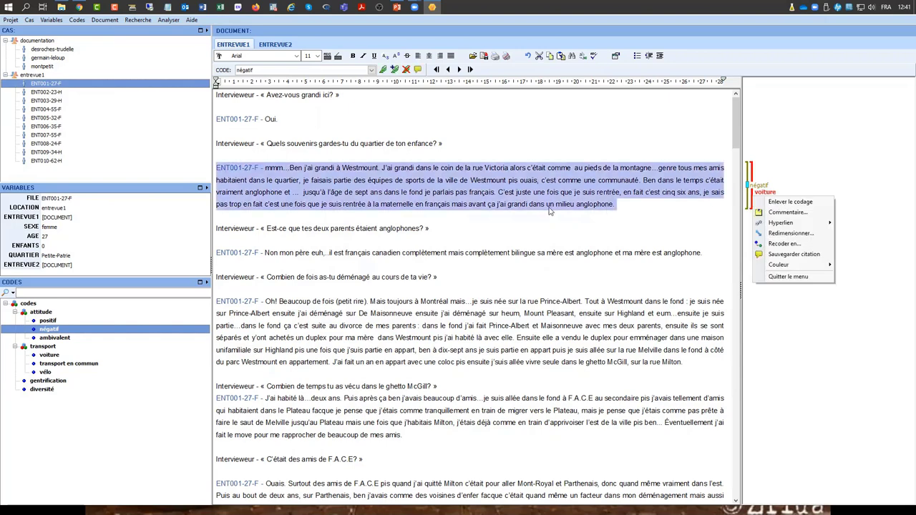
pyautogui.click(789, 277)
# - Start a text search and extend its scope to both ENTREVUE1 and ENTREVUE2
pyautogui.click(137, 21)
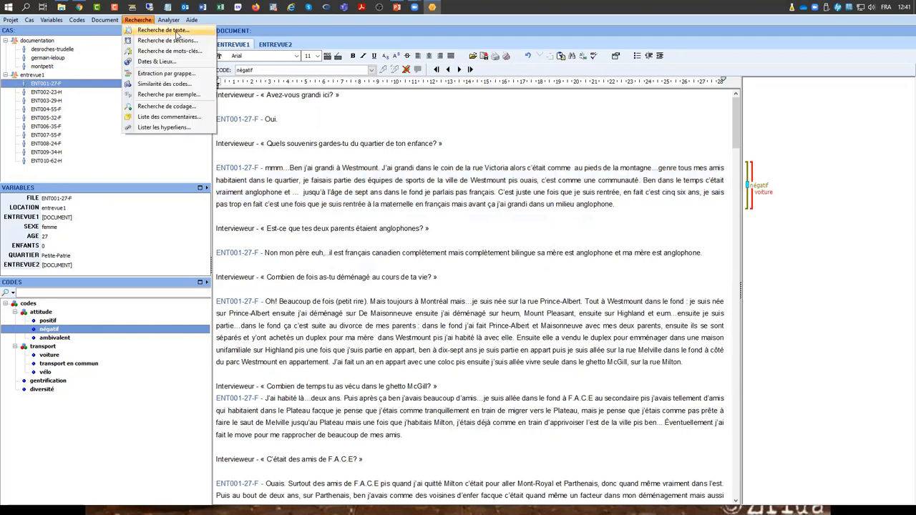
pyautogui.click(163, 30)
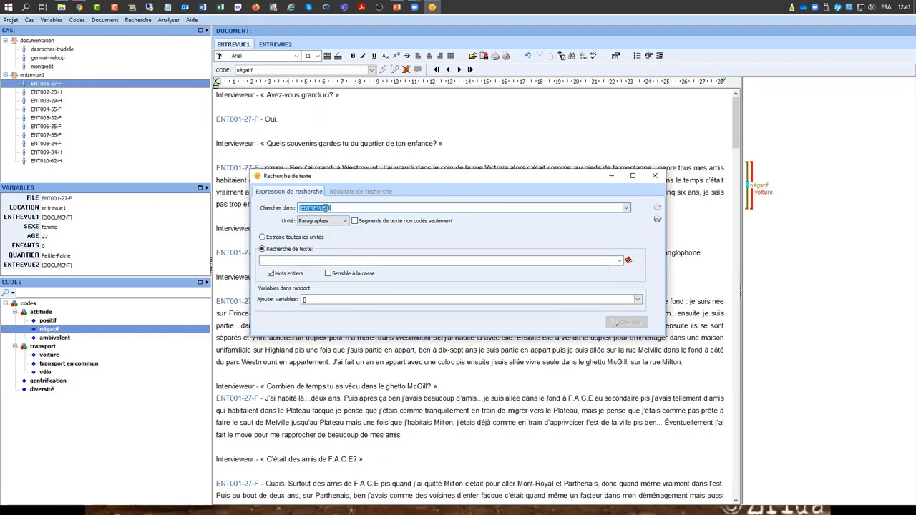
pyautogui.click(335, 207)
pyautogui.click(626, 207)
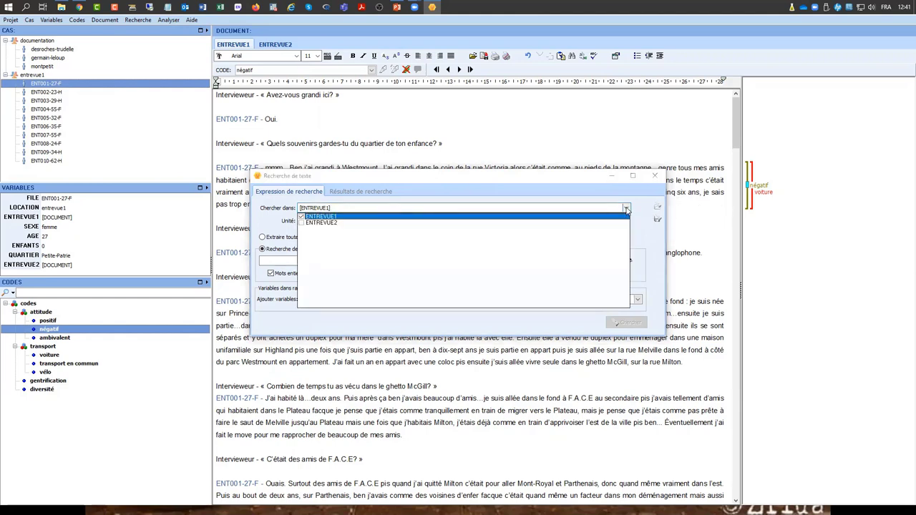
pyautogui.click(301, 223)
pyautogui.click(644, 243)
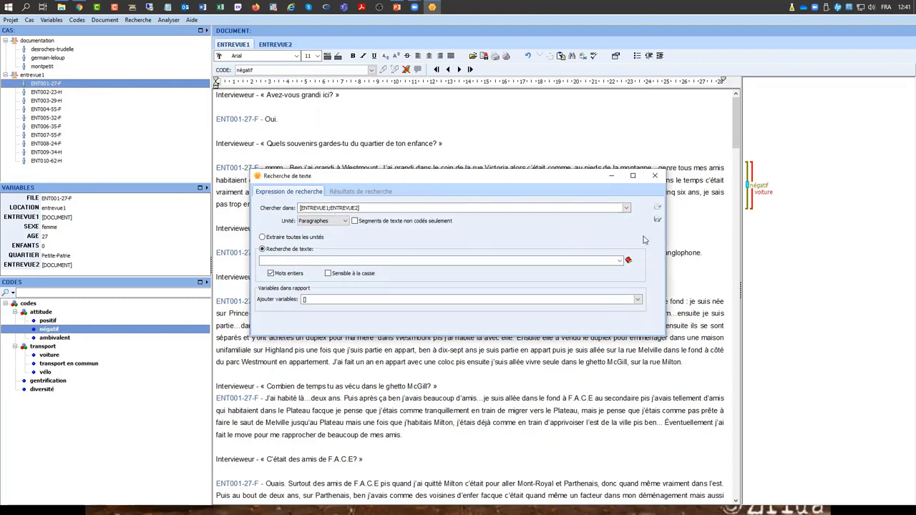
# - Search the documents paragraph by paragraph for the text circulation, matching whole words
pyautogui.click(343, 222)
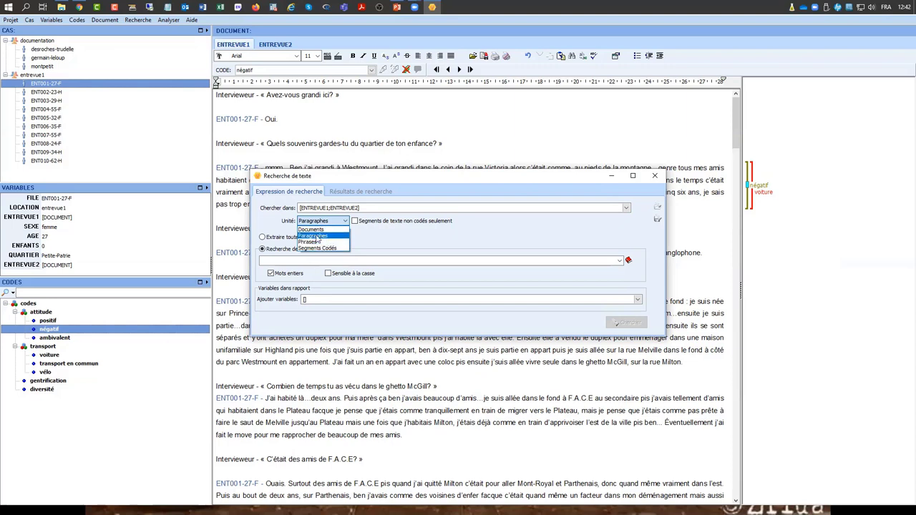
pyautogui.click(317, 237)
pyautogui.click(380, 260)
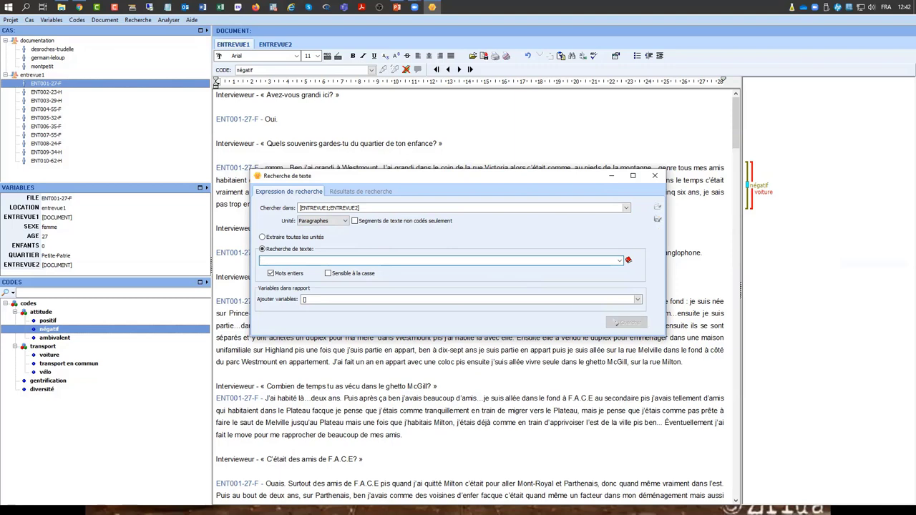
pyautogui.write('orrculation')
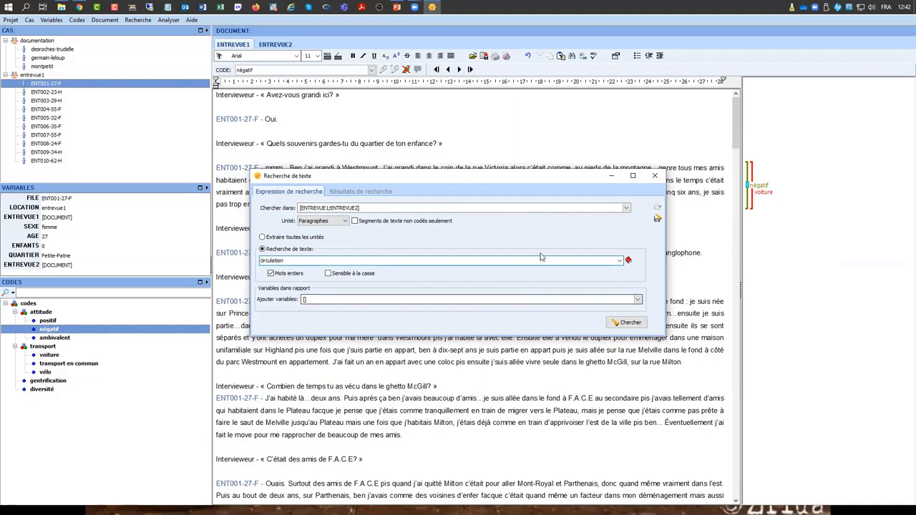
pyautogui.click(627, 322)
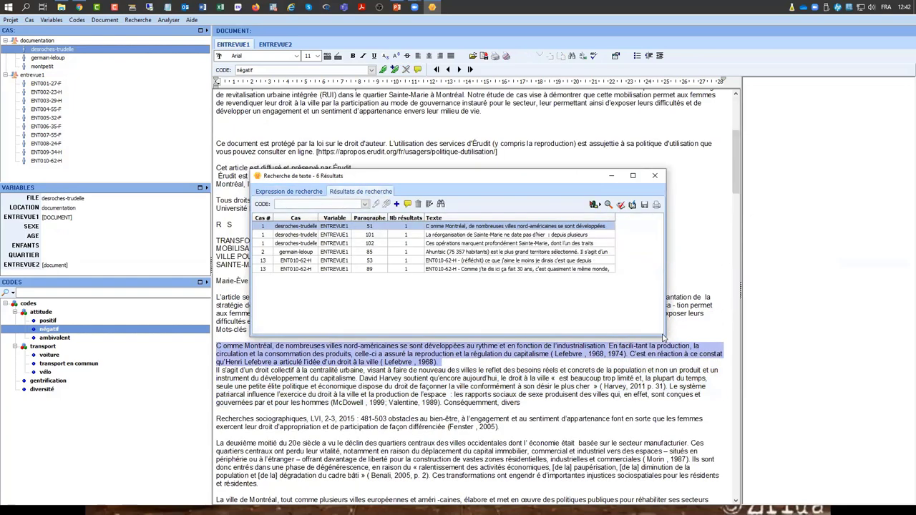
pyautogui.click(301, 191)
pyautogui.click(354, 192)
pyautogui.click(294, 192)
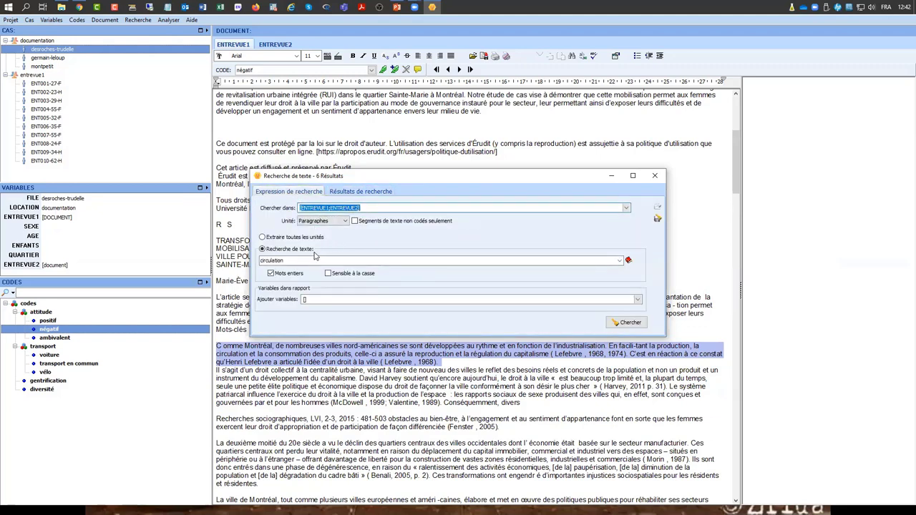
pyautogui.click(346, 192)
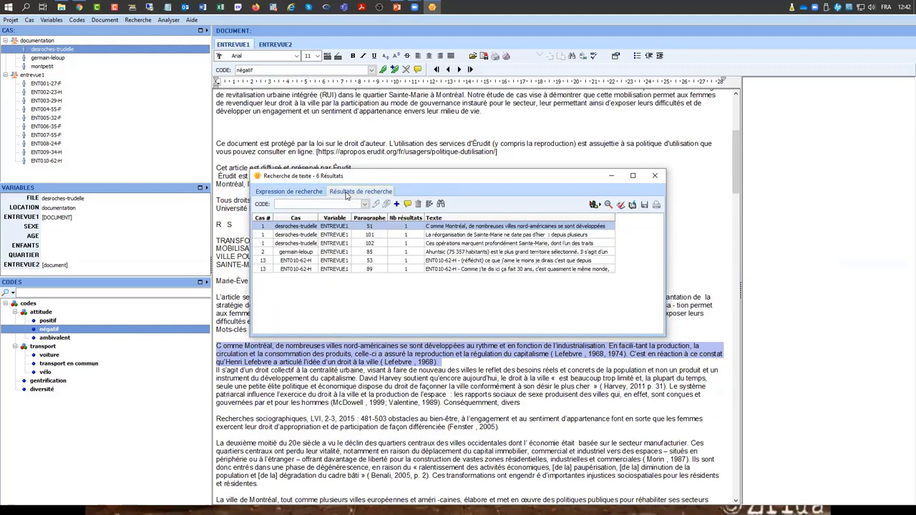
pyautogui.click(483, 269)
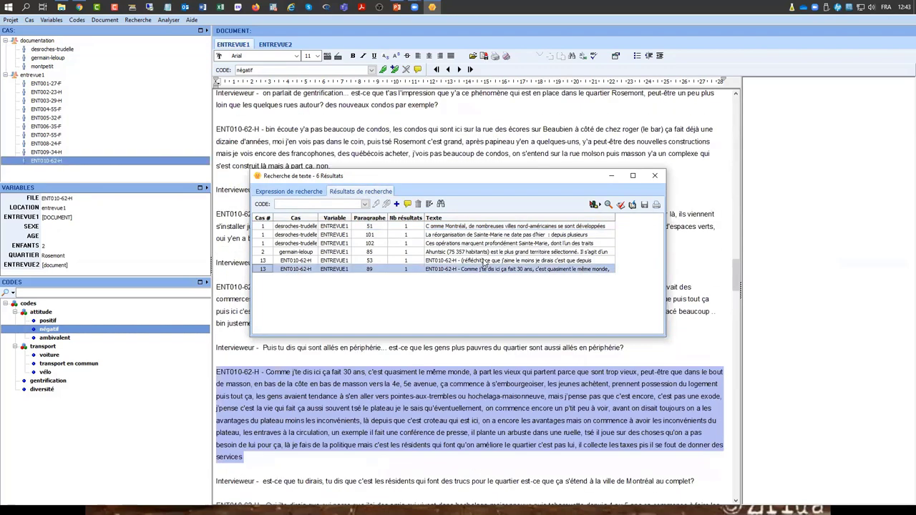
pyautogui.click(485, 260)
pyautogui.click(481, 244)
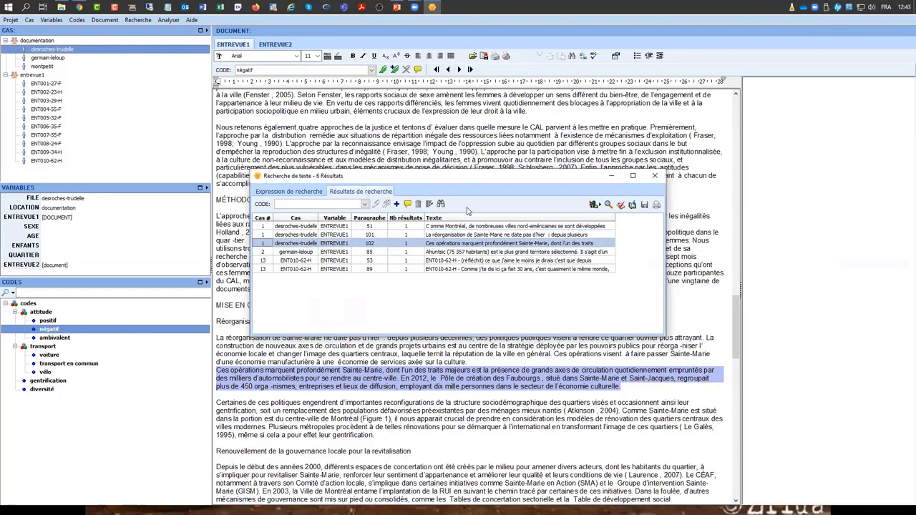
pyautogui.click(464, 235)
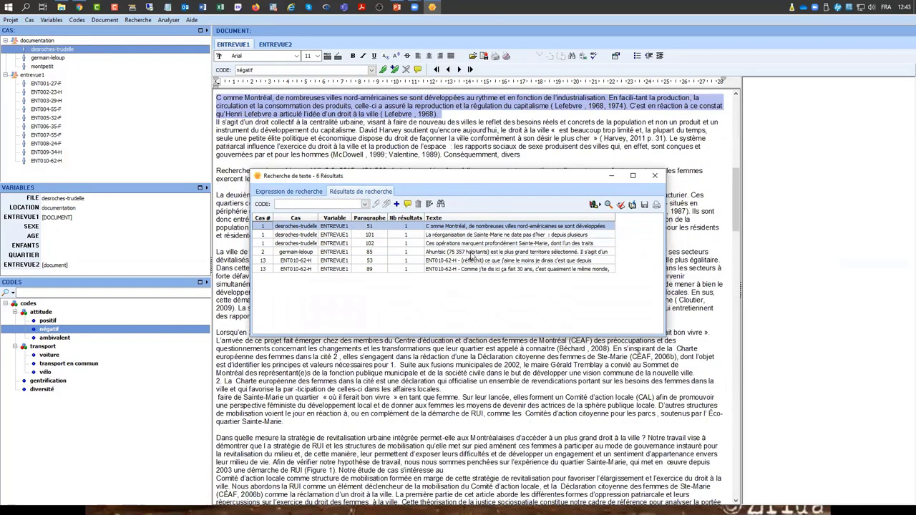
pyautogui.click(474, 253)
pyautogui.click(444, 269)
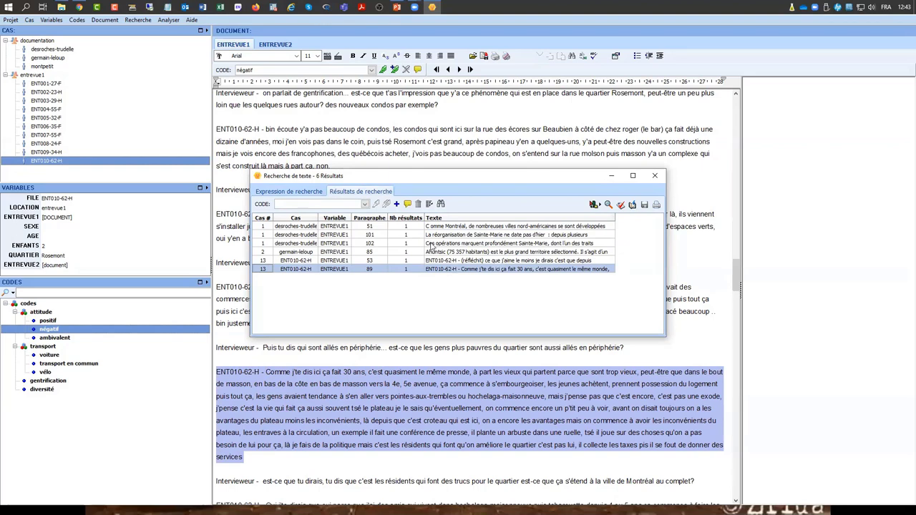
# - Show the full text of the hits in an enlarged results window, inspect ENT010-62-H's paragraph 53, and close the text search
pyautogui.click(429, 204)
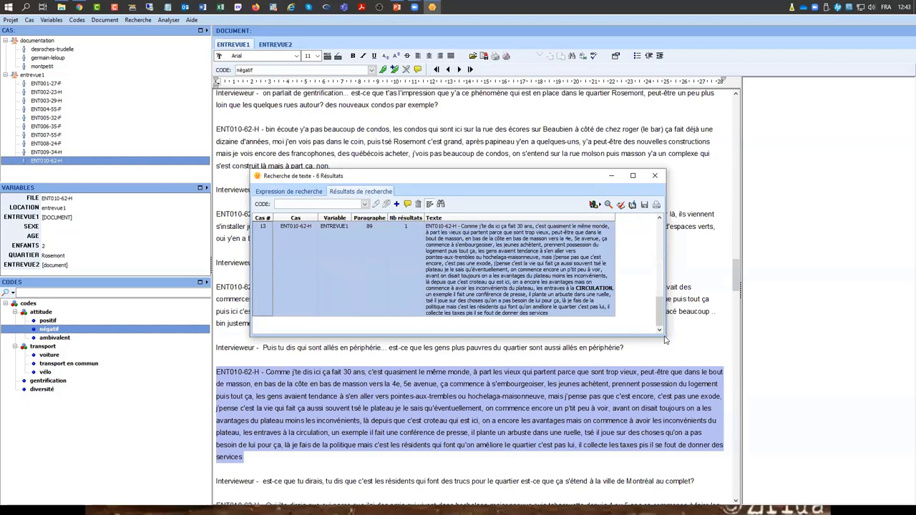
pyautogui.moveTo(665, 337); pyautogui.dragTo(795, 495)
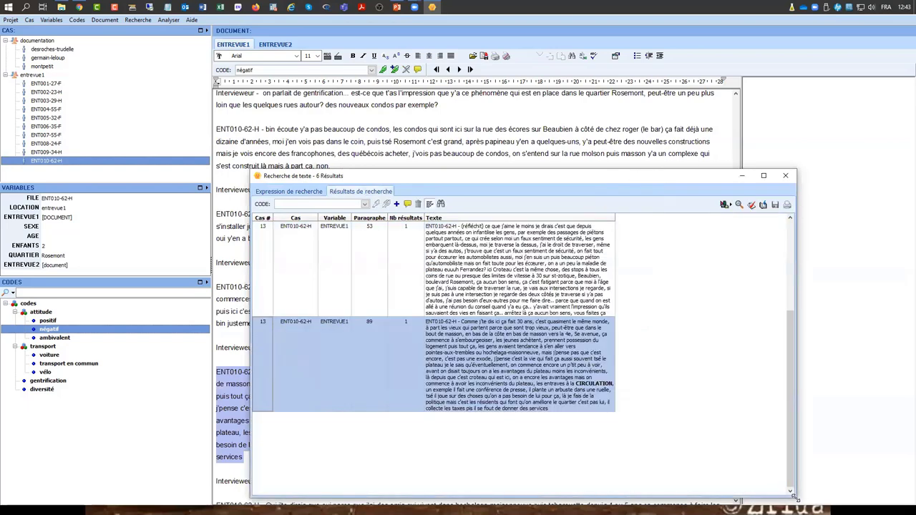
pyautogui.click(542, 282)
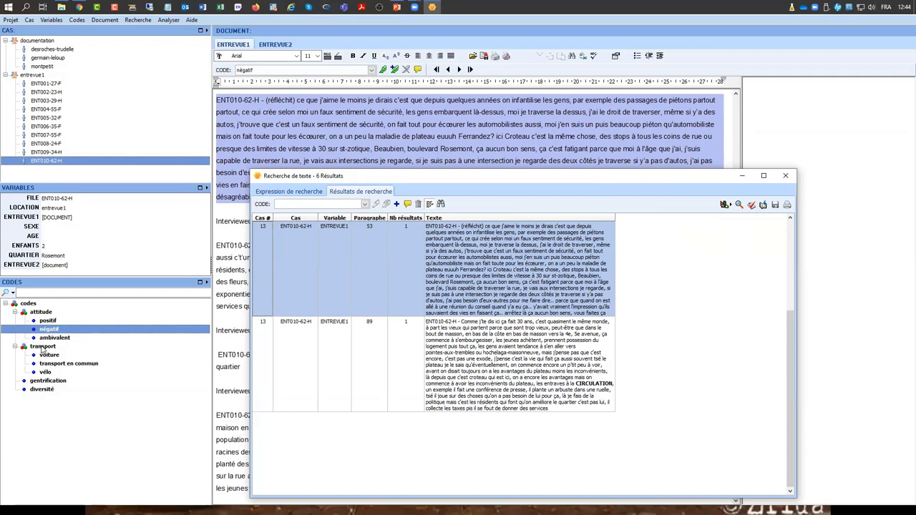
pyautogui.click(785, 175)
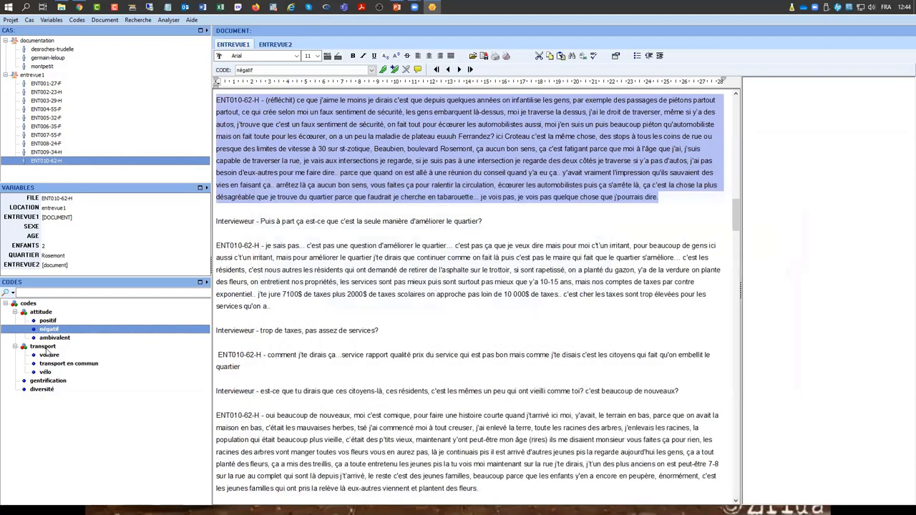
pyautogui.click(44, 348)
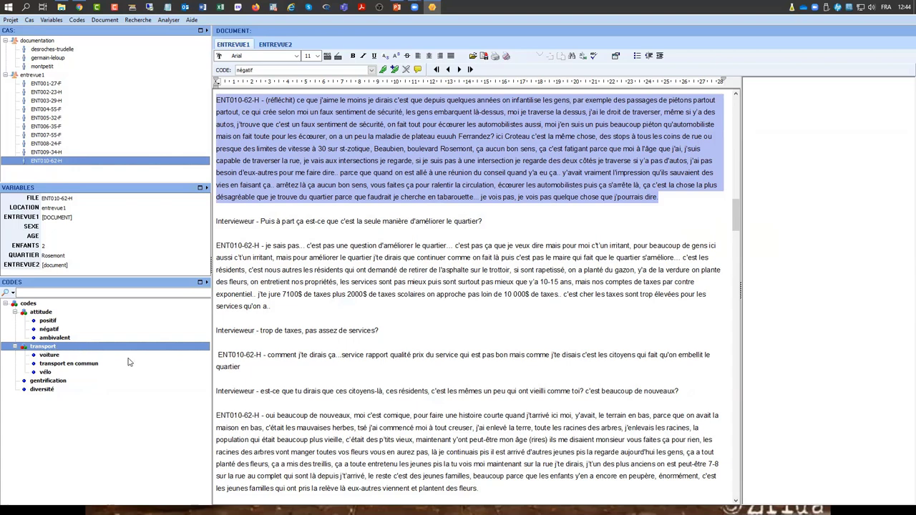
pyautogui.click(353, 307)
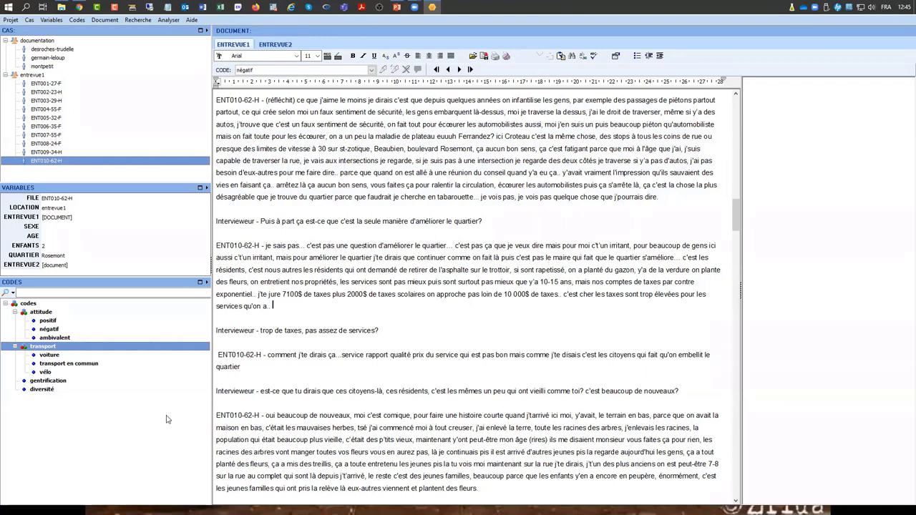
pyautogui.click(138, 20)
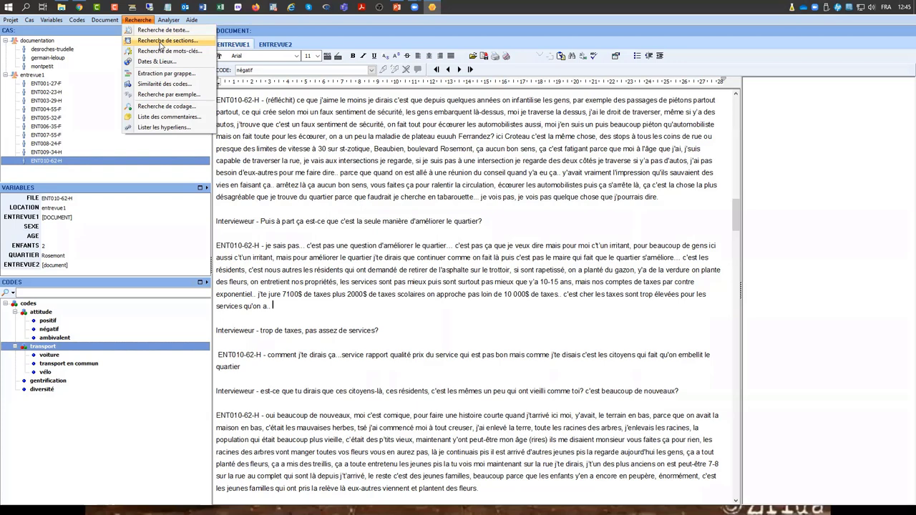
pyautogui.click(244, 255)
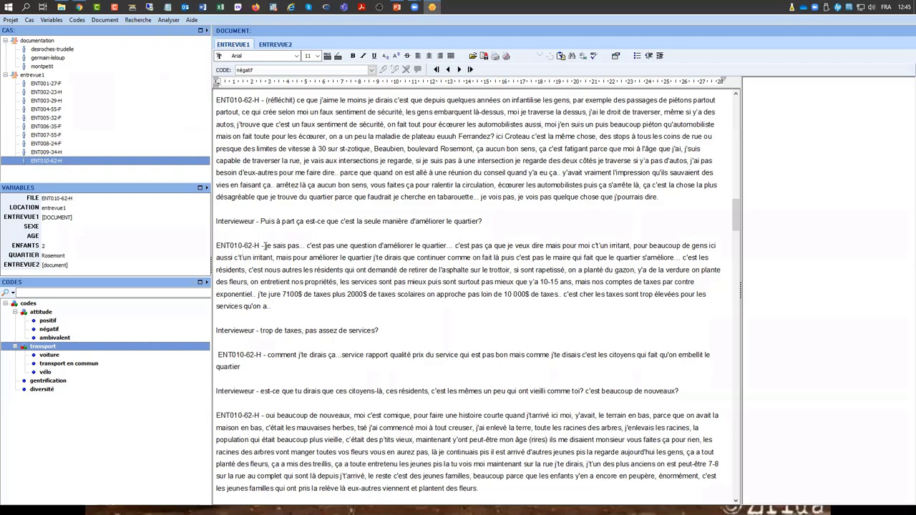
pyautogui.moveTo(262, 246); pyautogui.dragTo(216, 247)
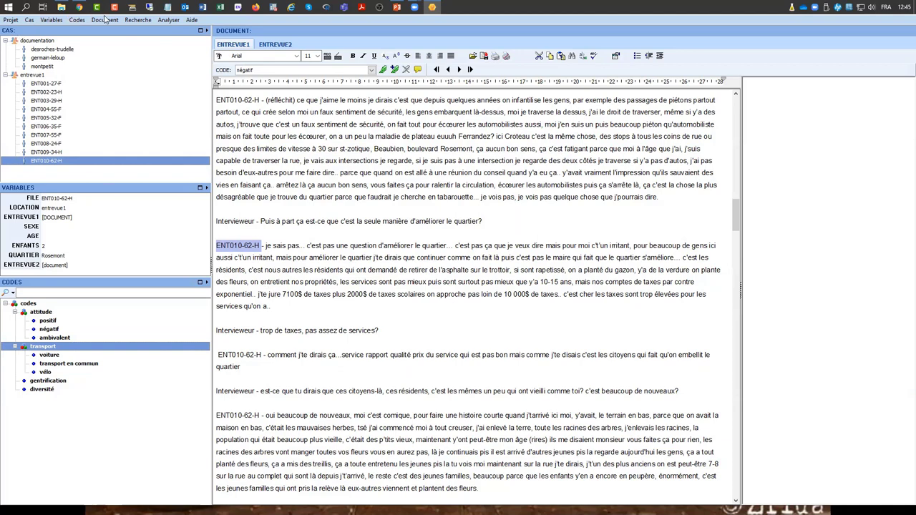
pyautogui.click(131, 20)
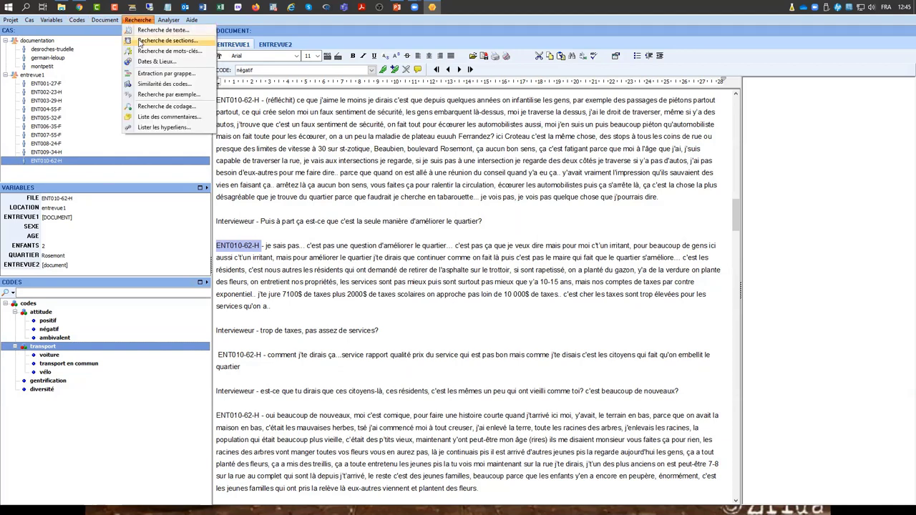
pyautogui.click(389, 235)
pyautogui.moveTo(273, 306); pyautogui.dragTo(215, 243)
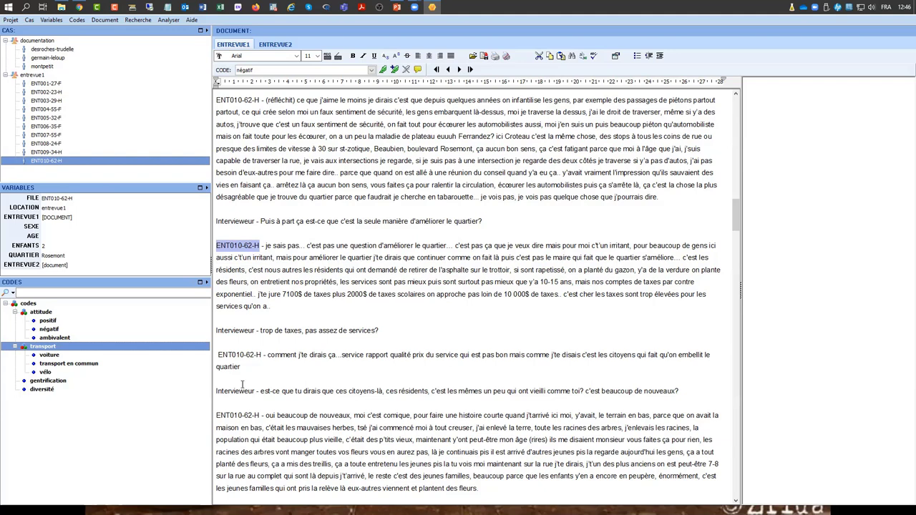
pyautogui.click(368, 307)
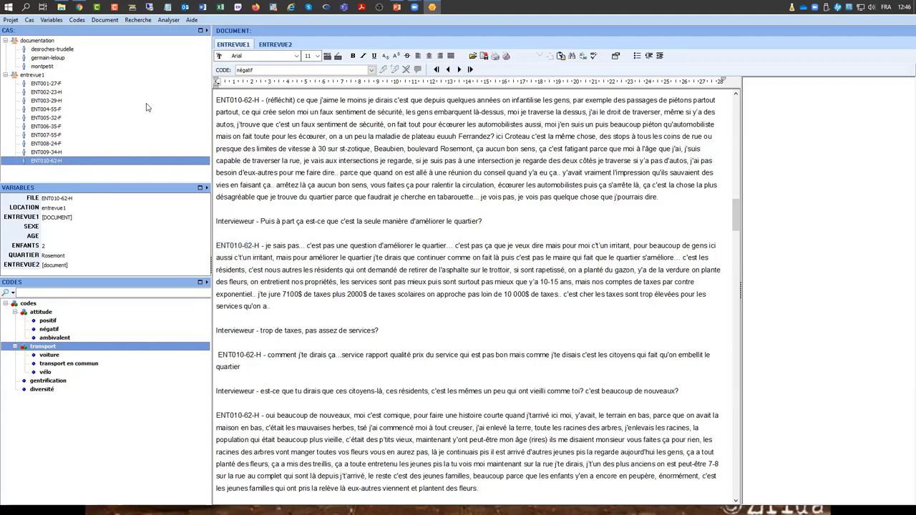
# - Start a coding retrieval in ENTREVUE1 and choose voiture as the code to retrieve
pyautogui.click(129, 21)
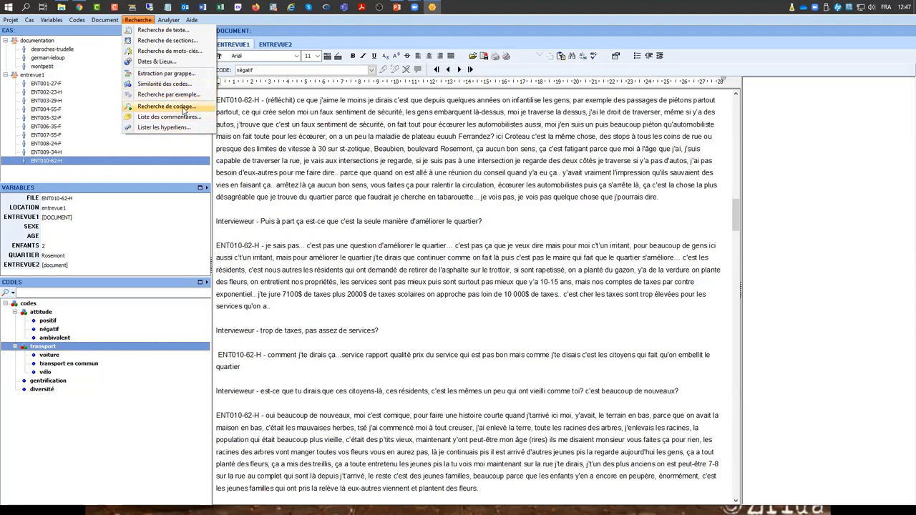
pyautogui.click(188, 109)
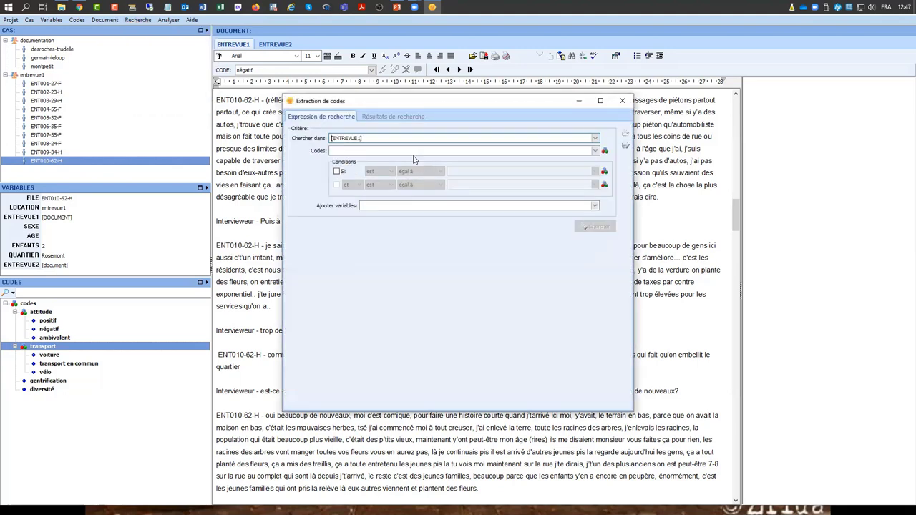
pyautogui.click(595, 151)
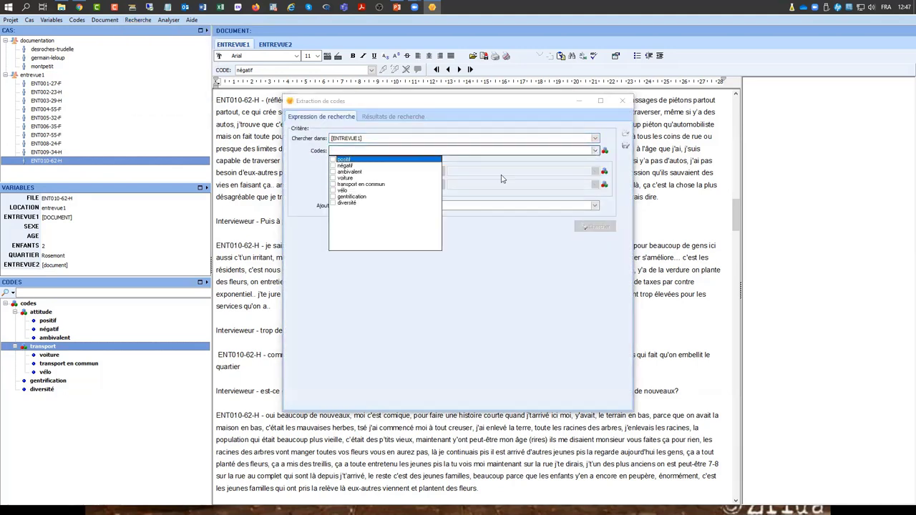
pyautogui.click(333, 178)
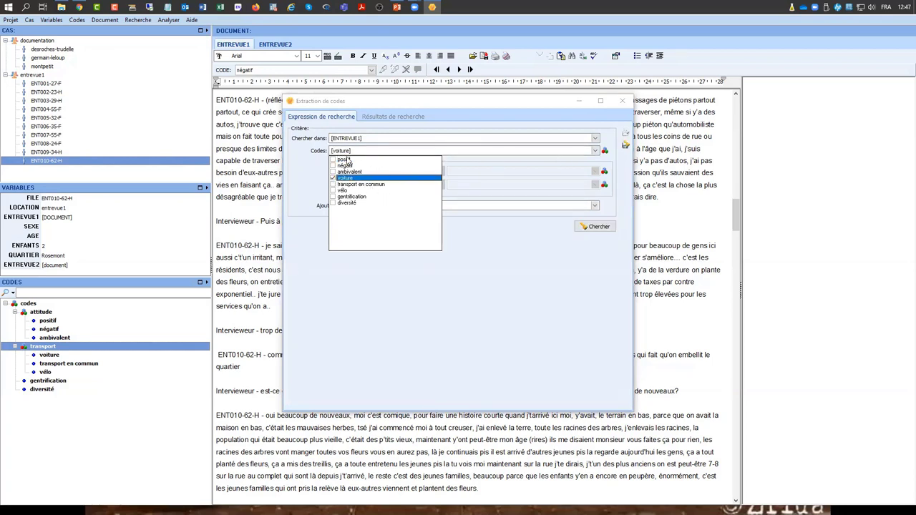
pyautogui.click(498, 166)
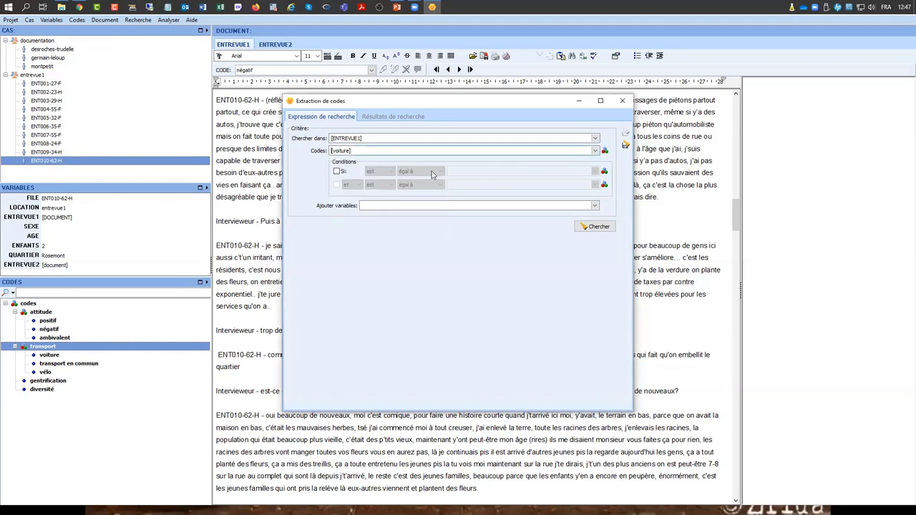
pyautogui.click(337, 172)
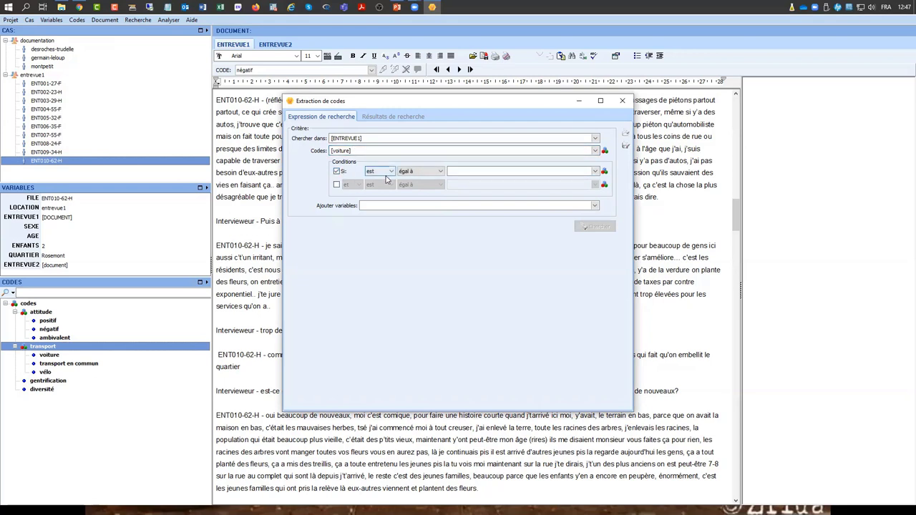
pyautogui.click(438, 172)
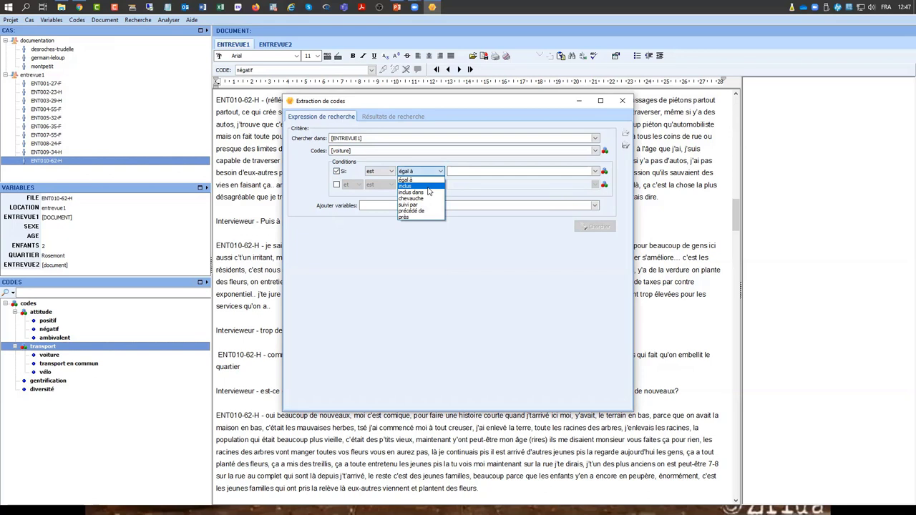
pyautogui.click(428, 186)
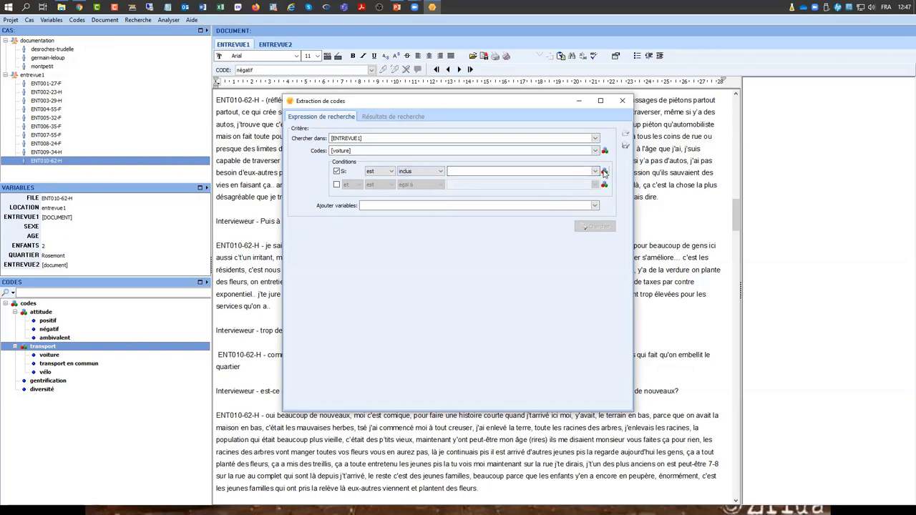
pyautogui.click(604, 173)
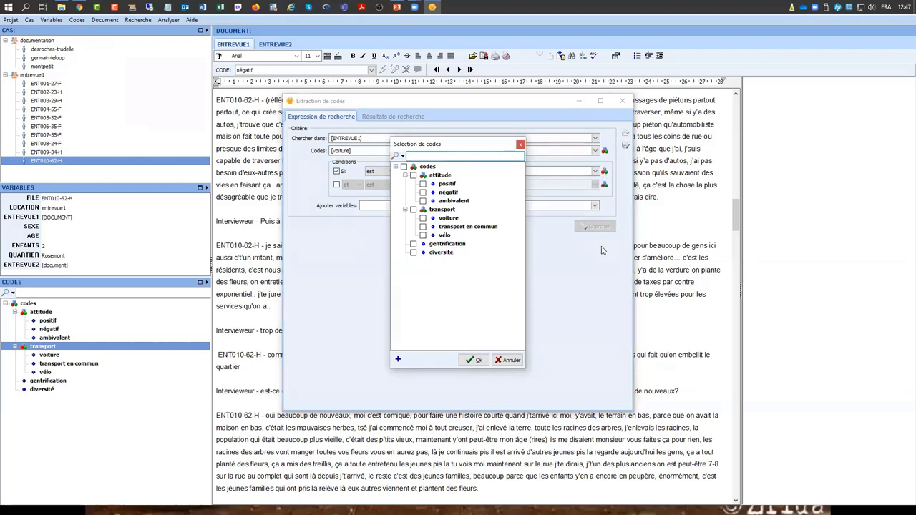
pyautogui.click(509, 360)
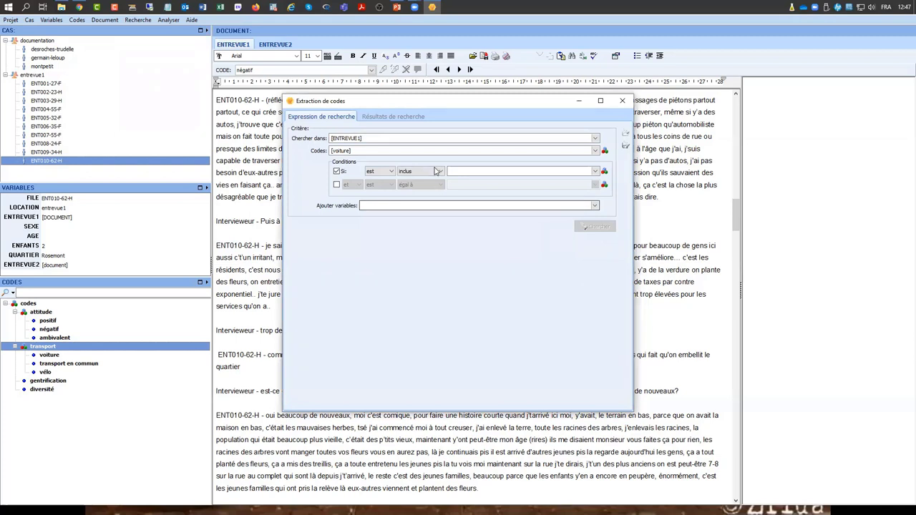
pyautogui.click(439, 172)
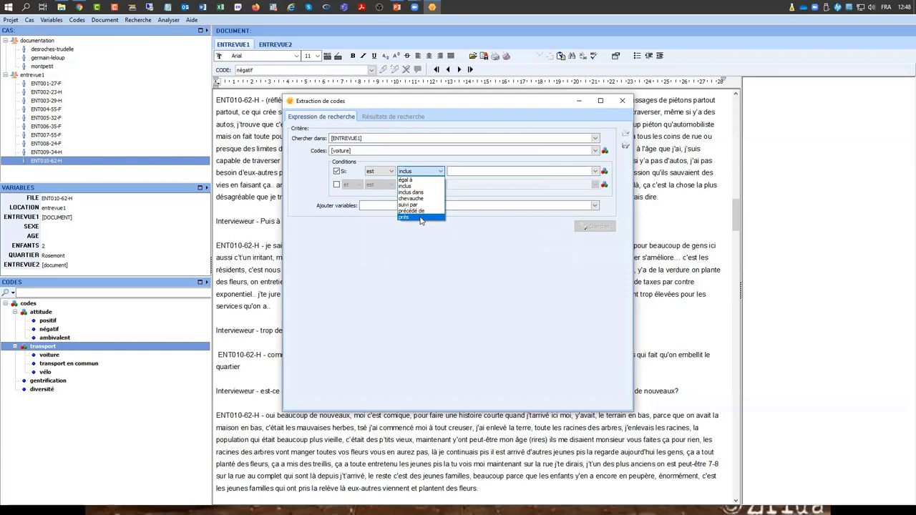
pyautogui.click(411, 152)
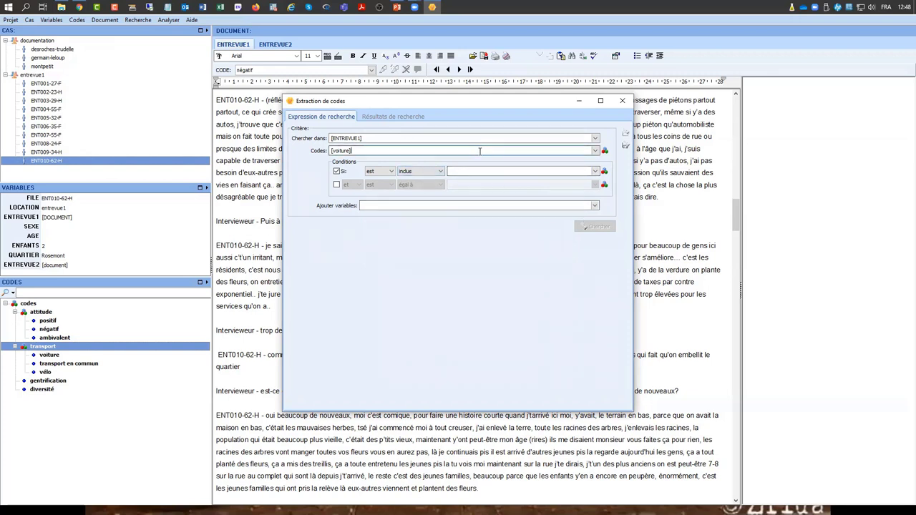
pyautogui.click(338, 171)
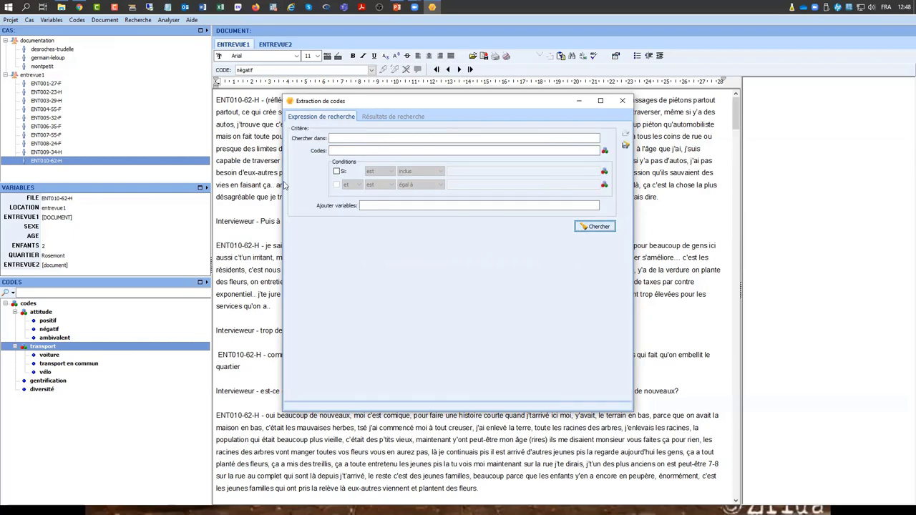
# - Run the coding retrieval, open the retrieved ENT001-27-F passage in its source document, and show its full text in the results
pyautogui.click(596, 227)
pyautogui.click(372, 167)
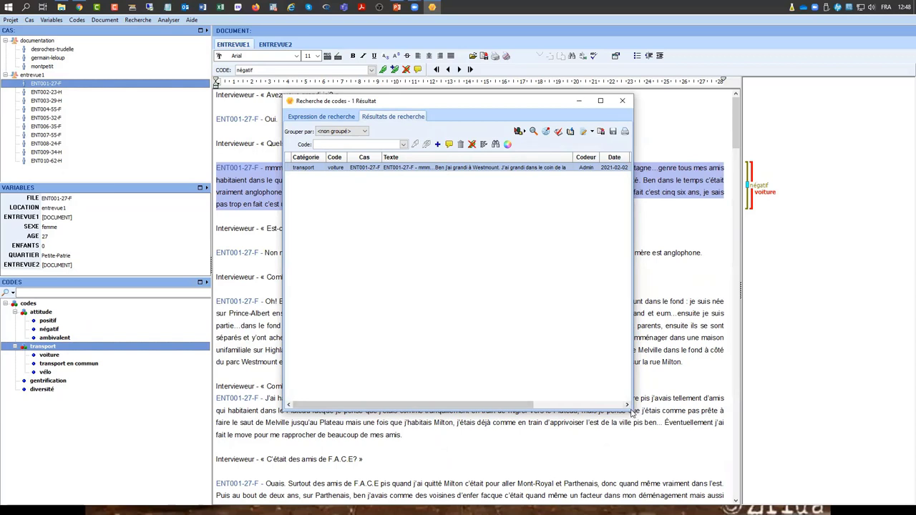
pyautogui.click(484, 145)
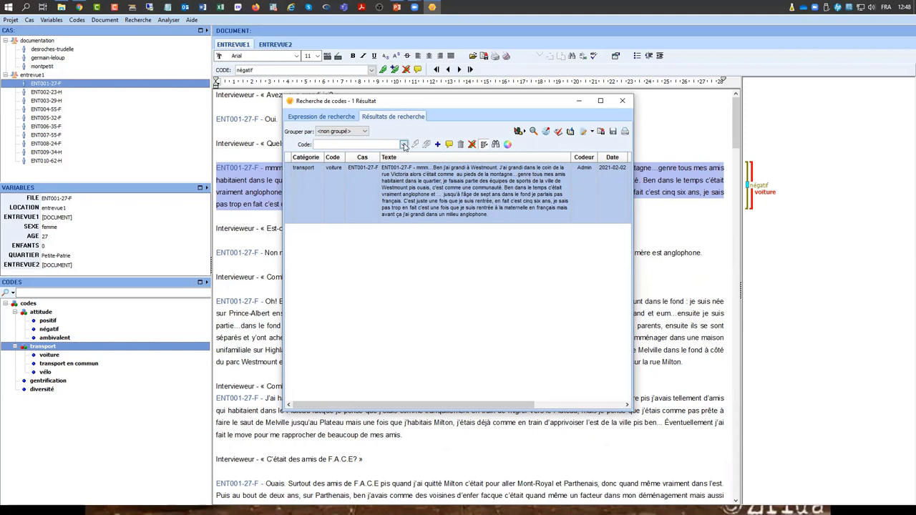
# - Assign the code transport en commun to the retrieved ENT001-27-F passage from the search results
pyautogui.click(404, 144)
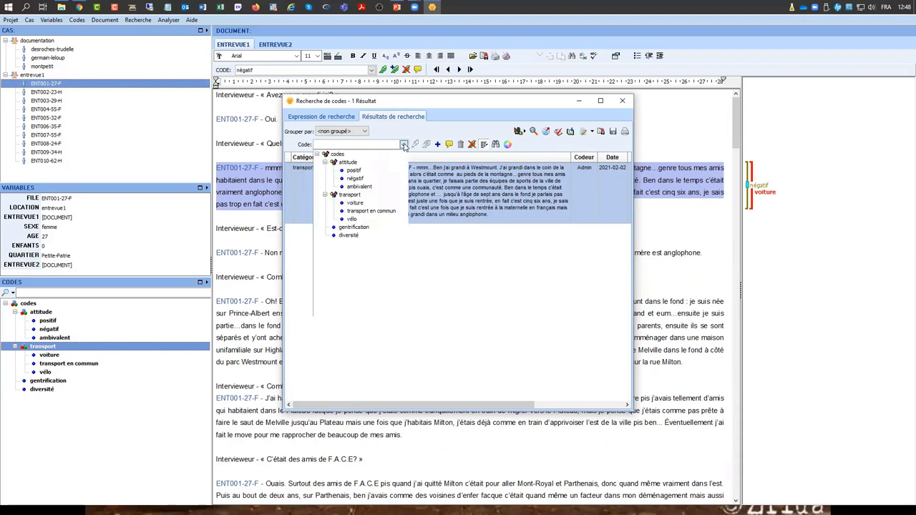
pyautogui.click(357, 212)
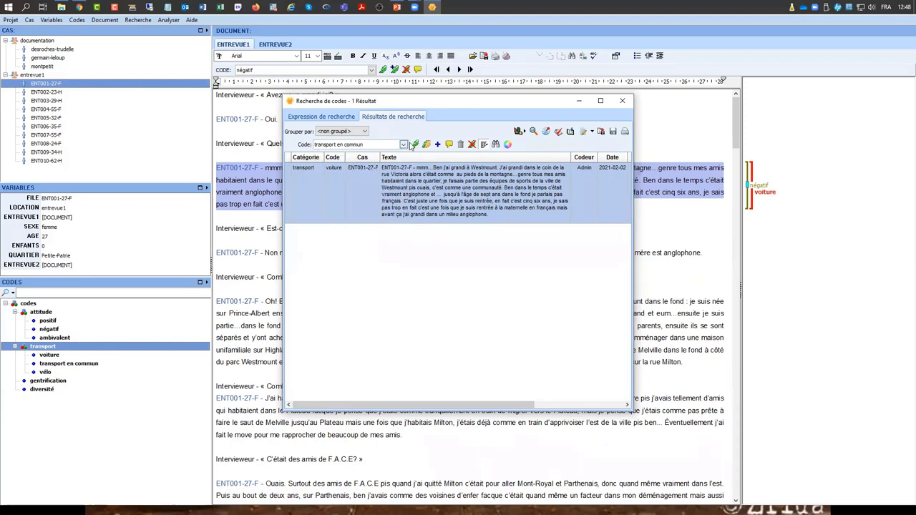
pyautogui.click(415, 144)
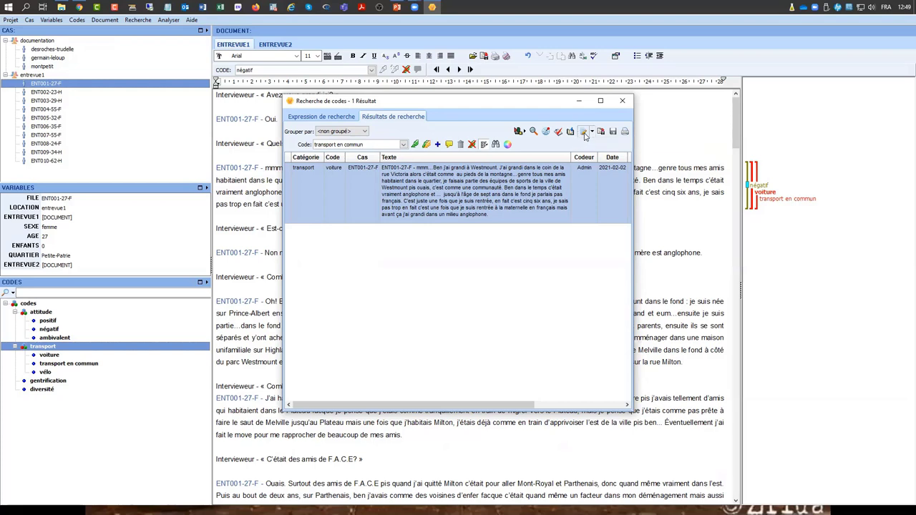
# - Generate a text report of the coding retrieval results, review its contents and file commands, and close it without saving
pyautogui.click(584, 133)
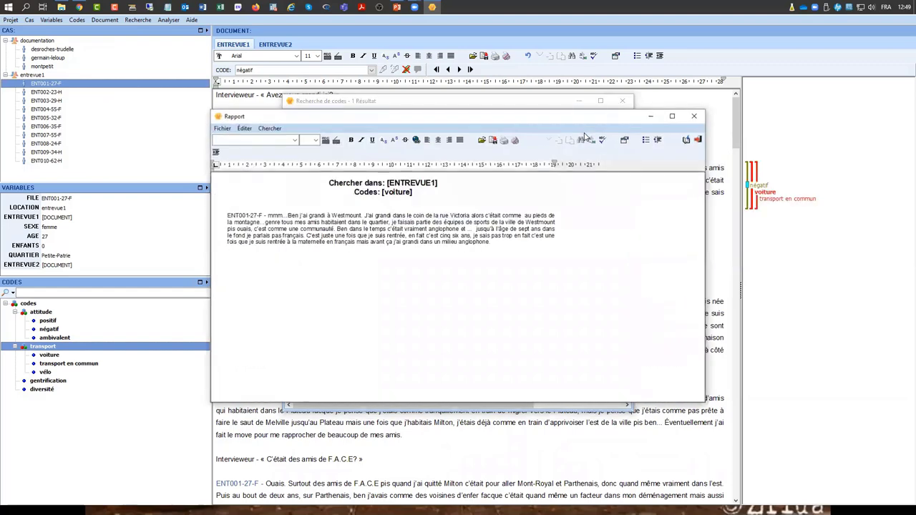
pyautogui.moveTo(328, 183); pyautogui.dragTo(509, 272)
pyautogui.click(508, 274)
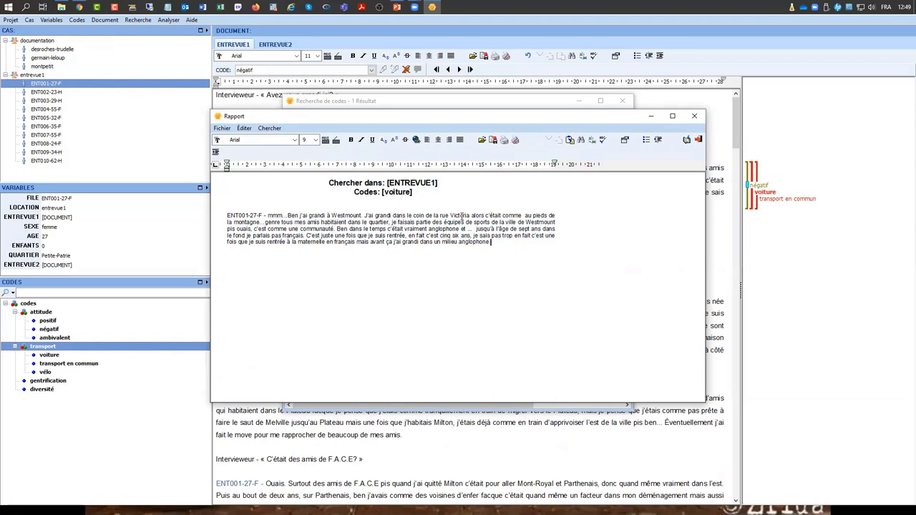
pyautogui.click(222, 129)
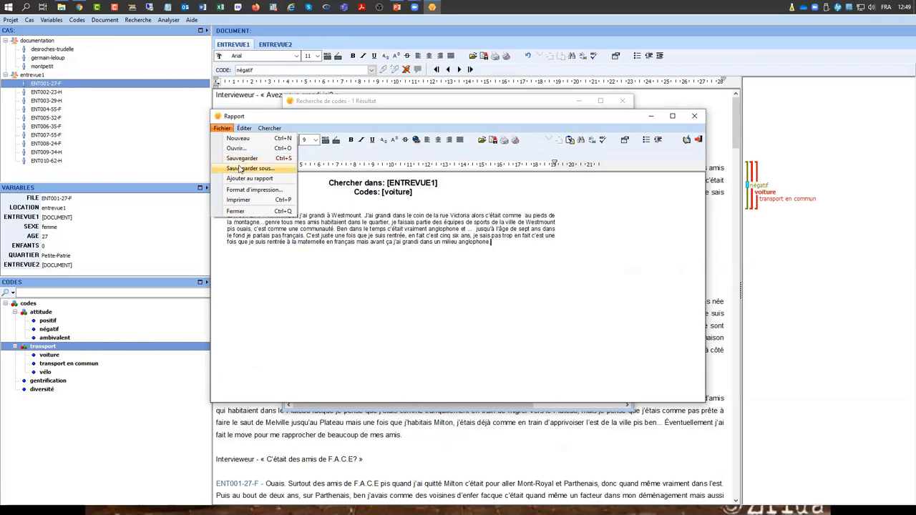
pyautogui.click(290, 171)
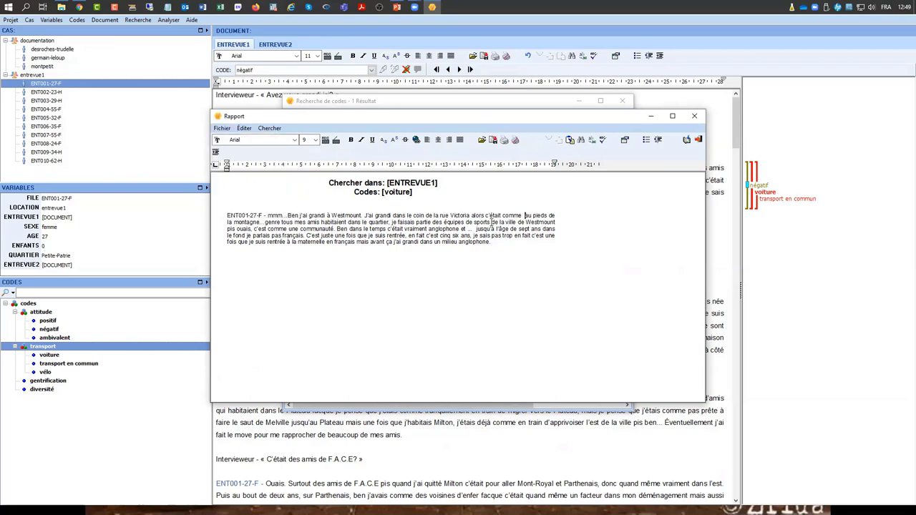
pyautogui.click(695, 116)
# - Inspect the report's layout and reference options, cancel them without changes, and close the coding retrieval window
pyautogui.click(592, 133)
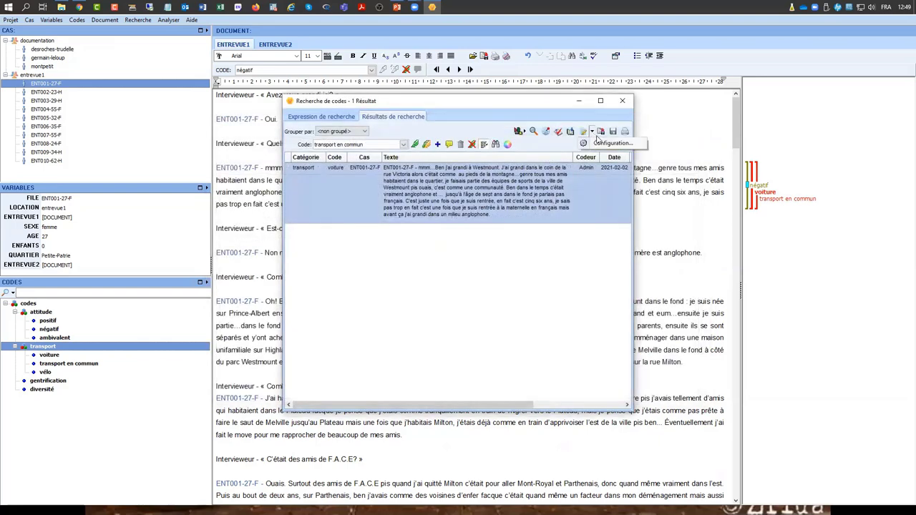
pyautogui.click(612, 147)
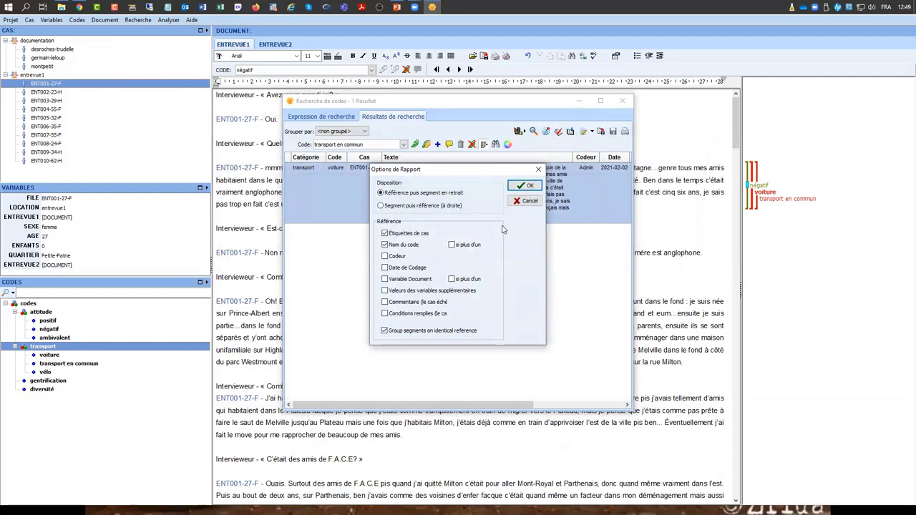
pyautogui.click(530, 201)
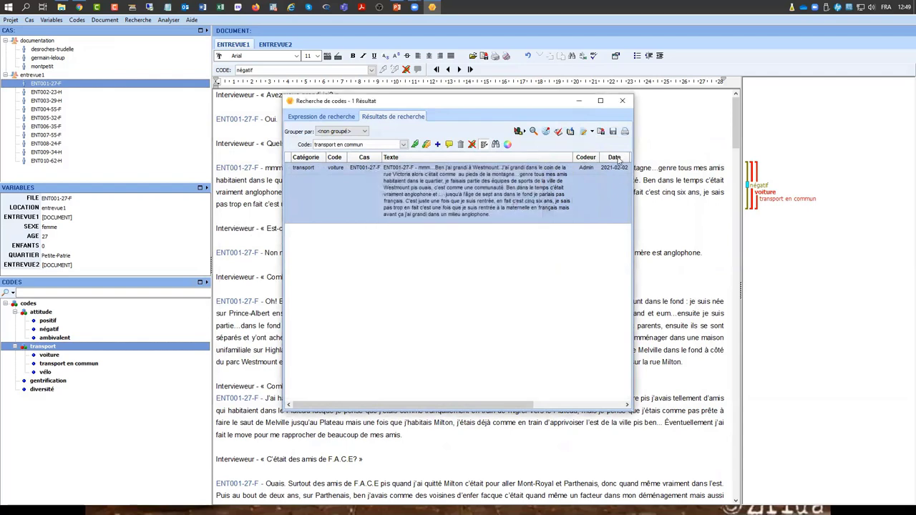
pyautogui.click(623, 102)
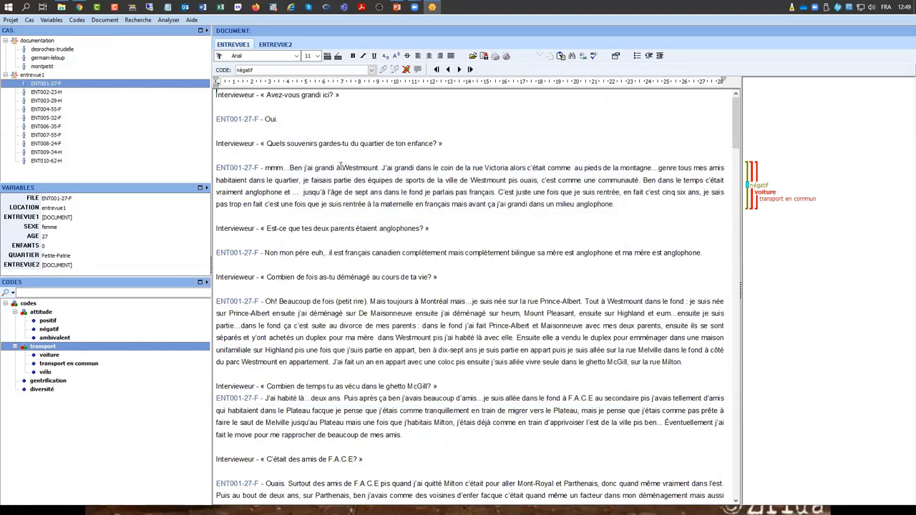
# - Compute the coding frequency of all codes across ENTREVUE1 and ENTREVUE2, review it as a table, and close the code list
pyautogui.click(166, 20)
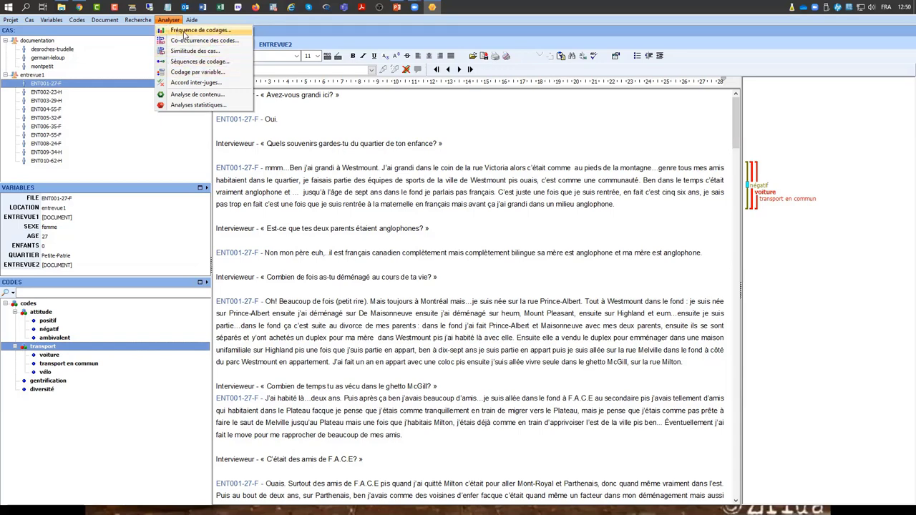
pyautogui.click(204, 33)
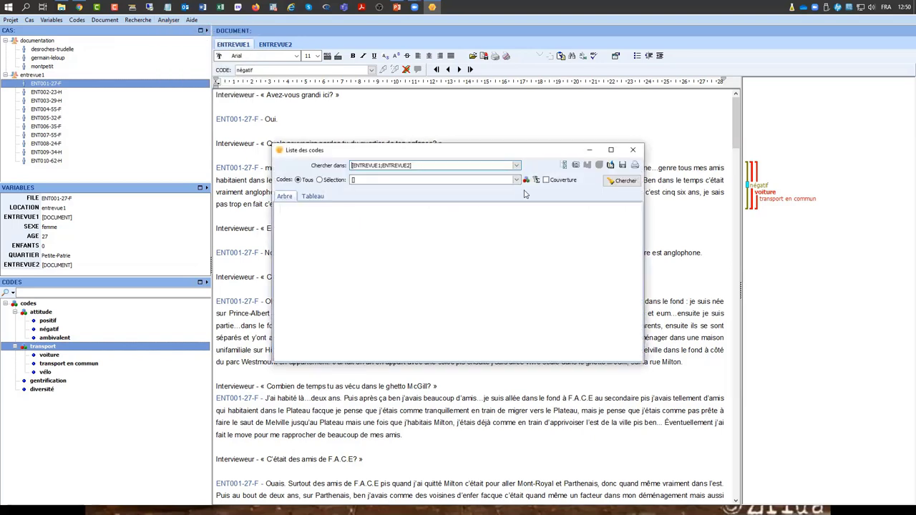
pyautogui.click(313, 197)
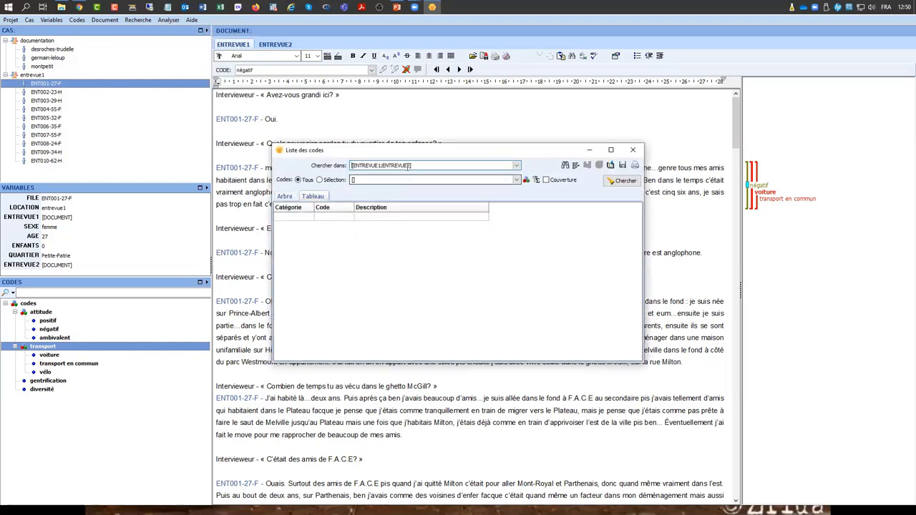
pyautogui.click(517, 165)
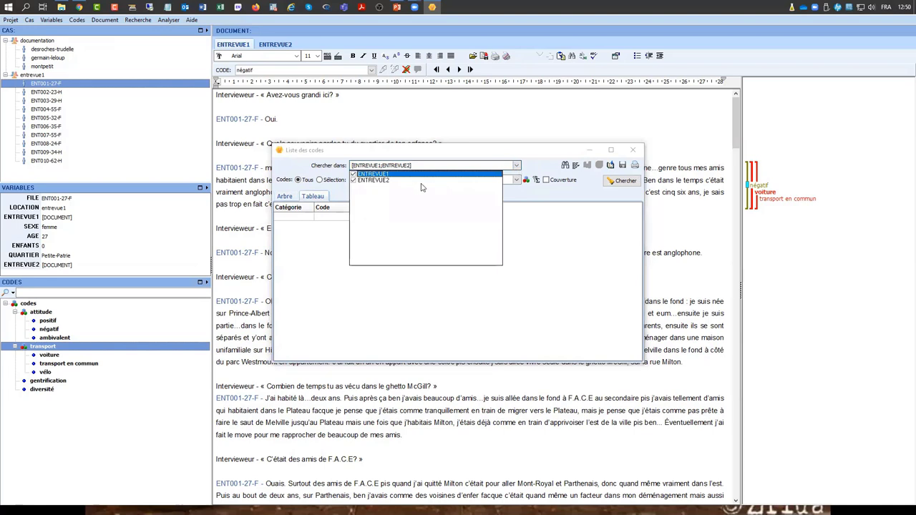
pyautogui.click(368, 177)
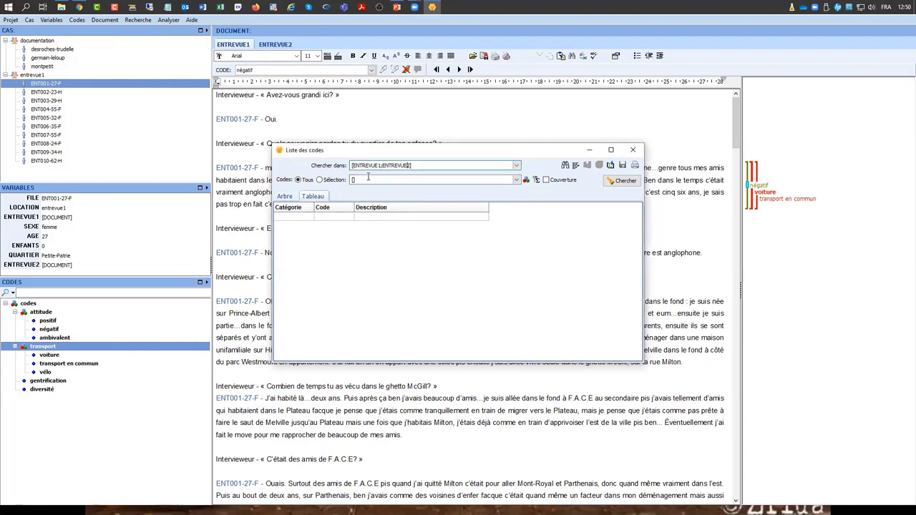
pyautogui.click(516, 180)
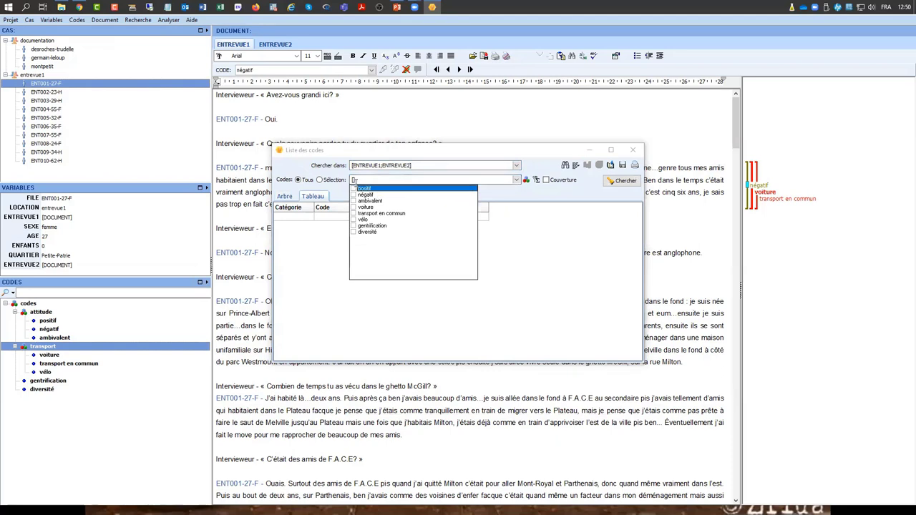
pyautogui.click(528, 181)
pyautogui.click(527, 182)
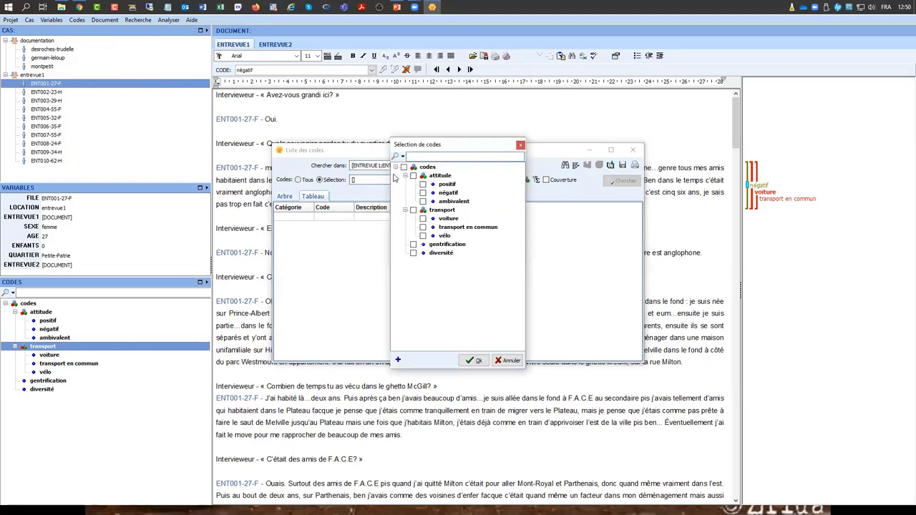
pyautogui.click(475, 361)
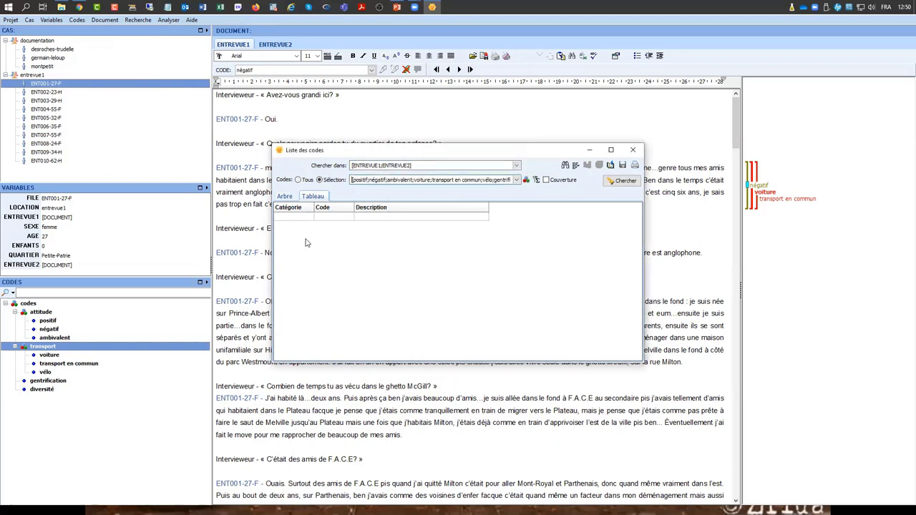
pyautogui.click(621, 181)
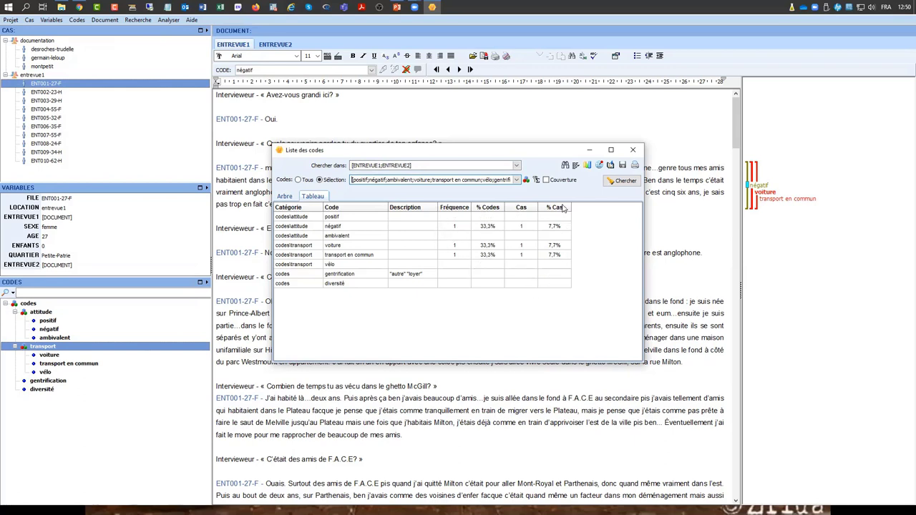
pyautogui.click(633, 151)
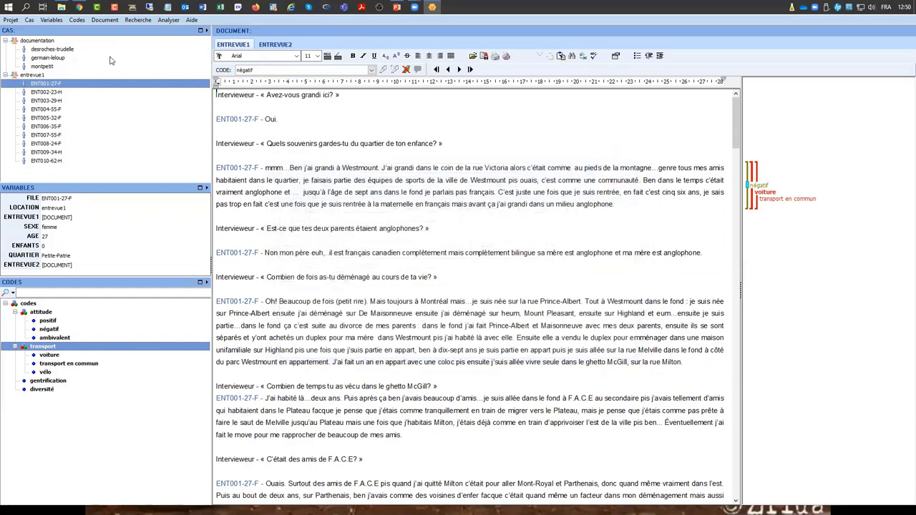
pyautogui.click(140, 20)
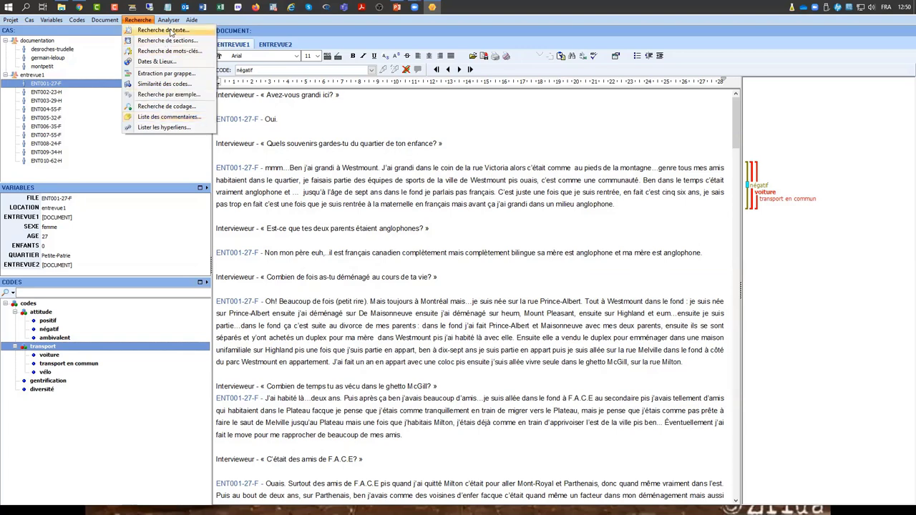
pyautogui.moveTo(170, 21)
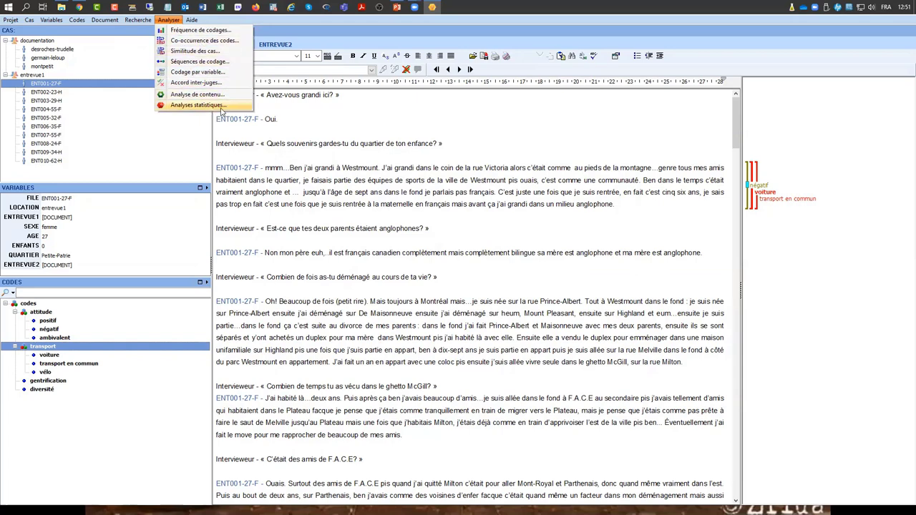
pyautogui.click(376, 202)
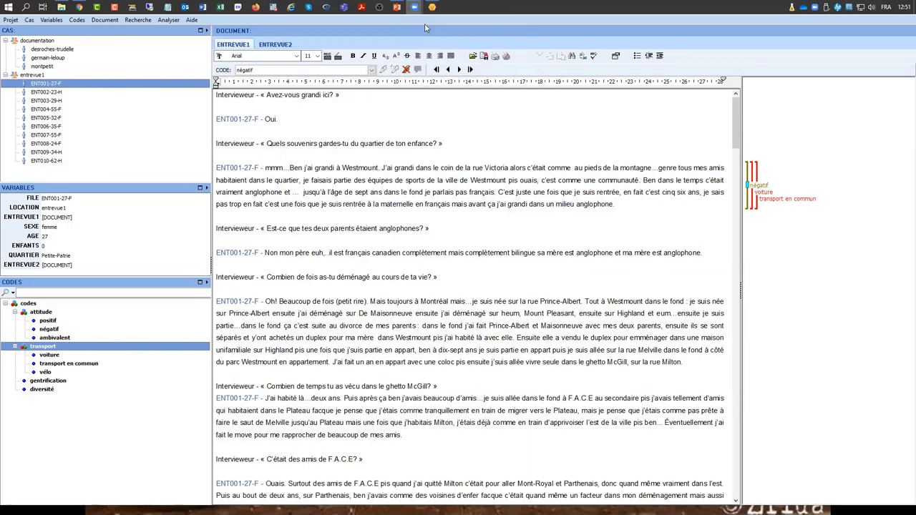
pyautogui.moveTo(415, 9)
pyautogui.click(362, 50)
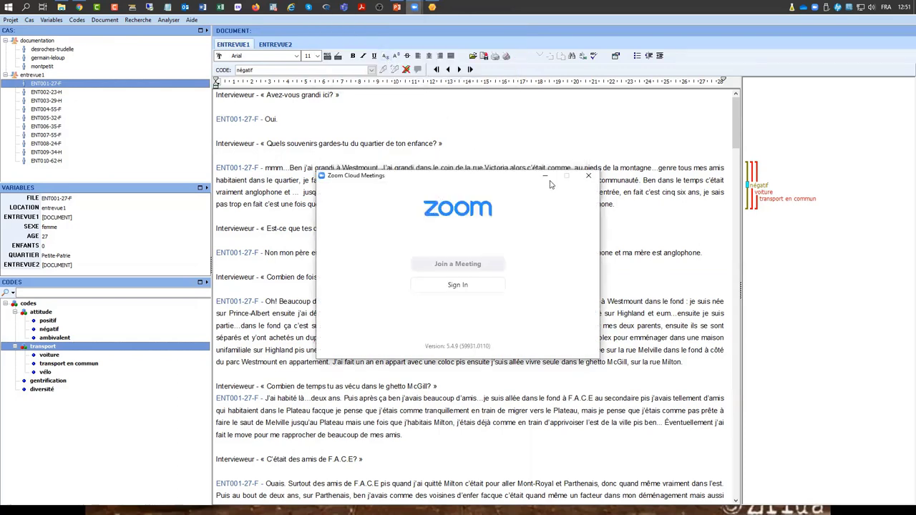
pyautogui.click(546, 176)
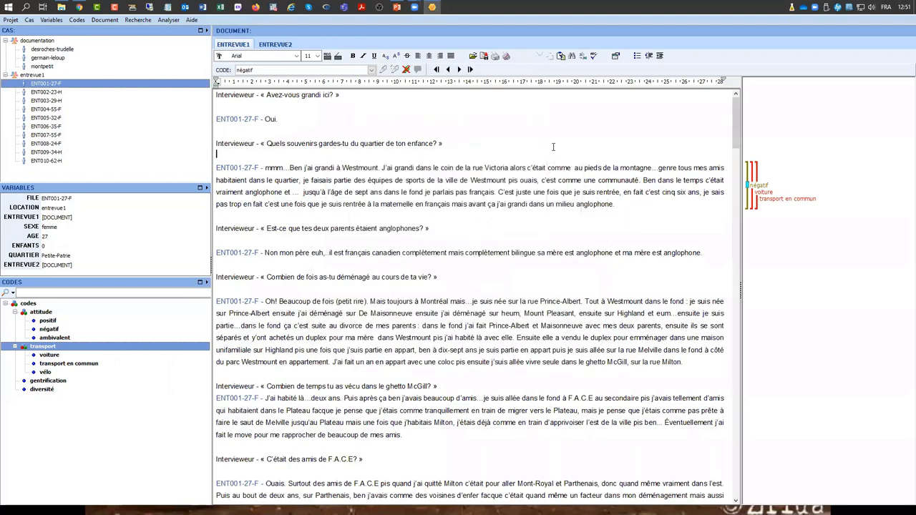